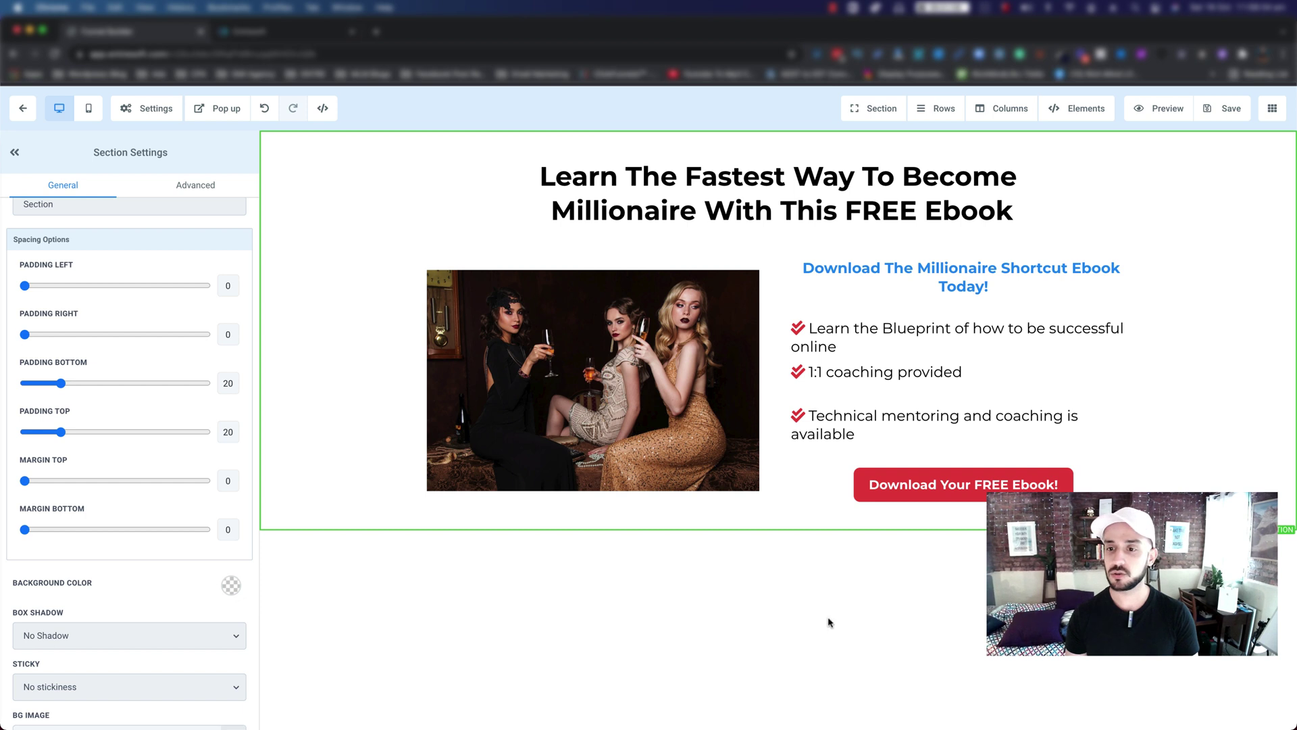
- Open the empty Thank you page and add a full-width section to it
{"action": "left_click", "coordinate": [1273, 112]}
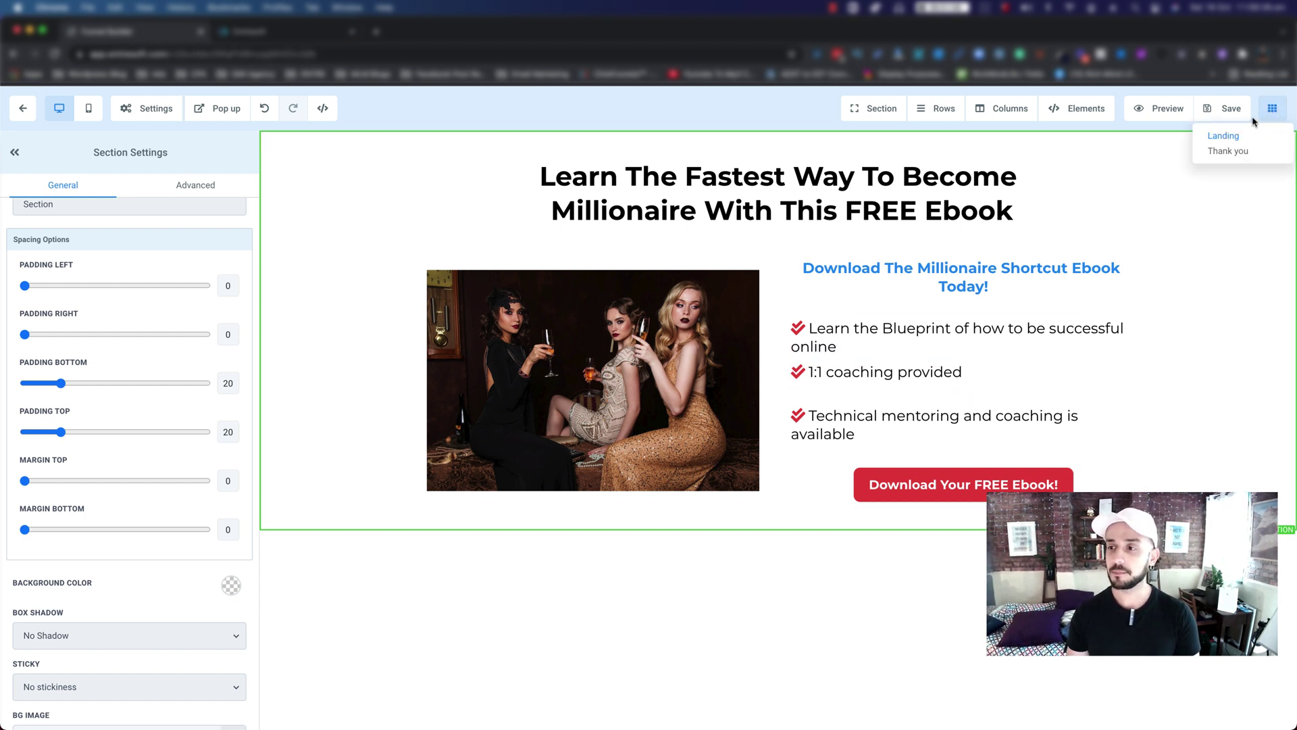
{"action": "left_click", "coordinate": [1221, 154]}
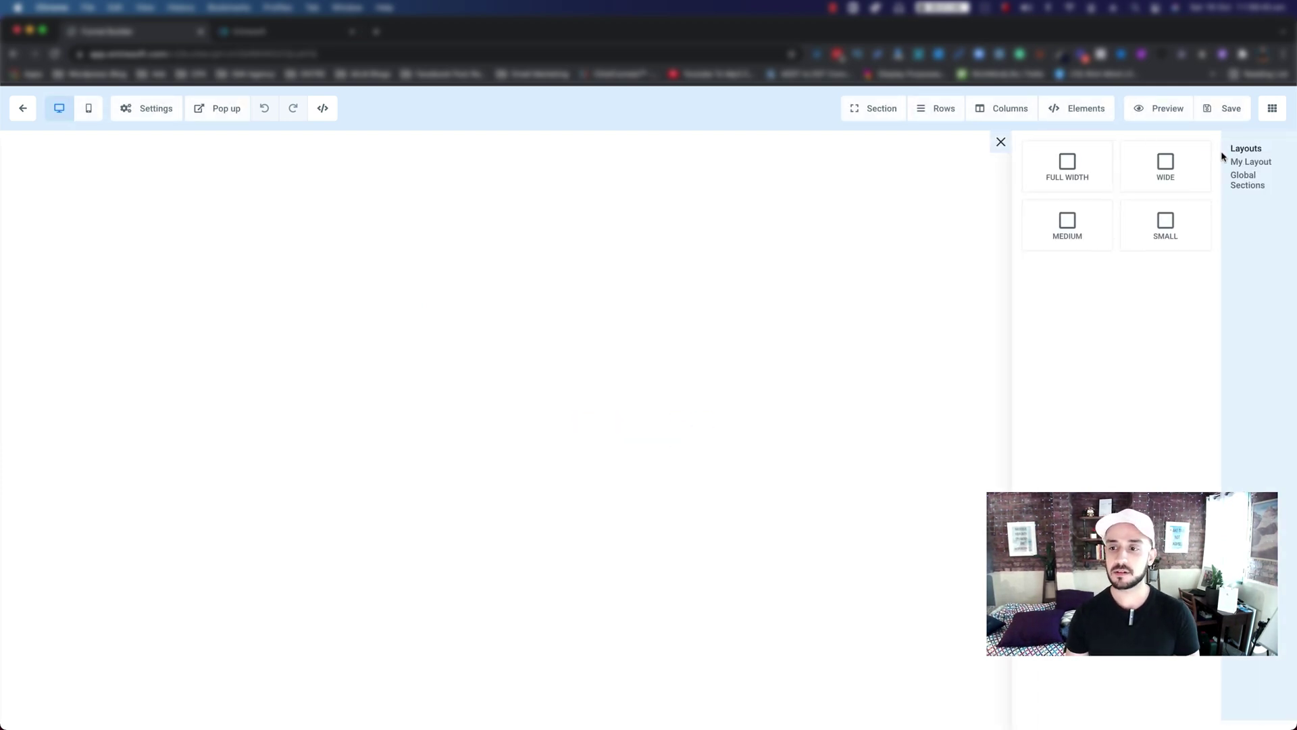
{"action": "left_click", "coordinate": [1071, 170]}
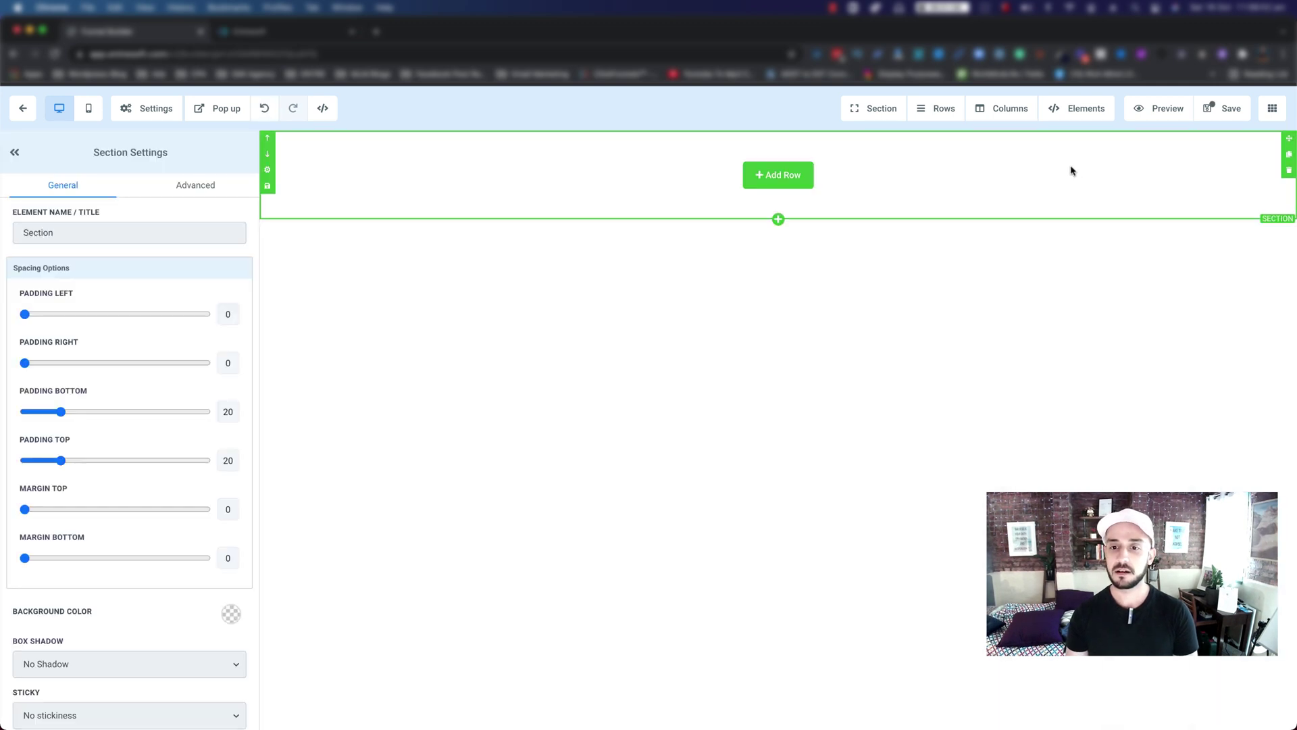
{"action": "left_click", "coordinate": [768, 181]}
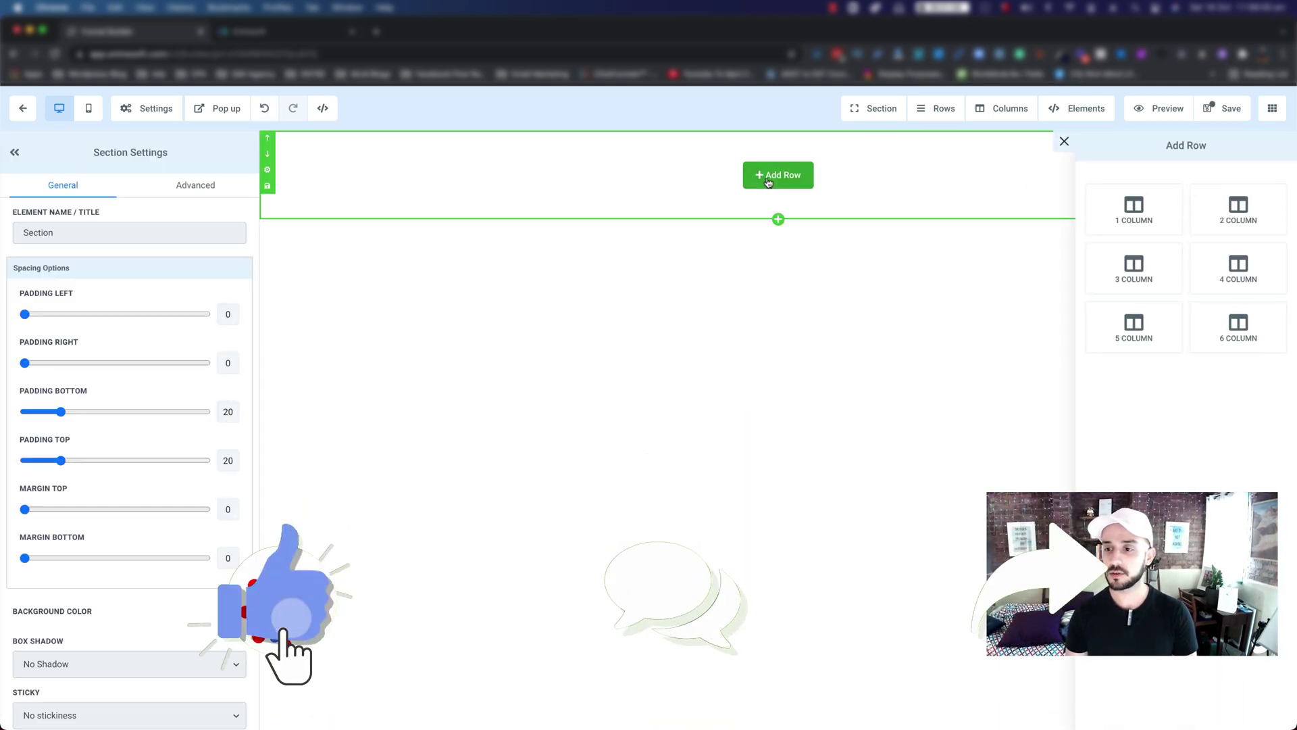
- Insert a 1 Column row into the Thank you page section
{"action": "left_click", "coordinate": [1135, 206]}
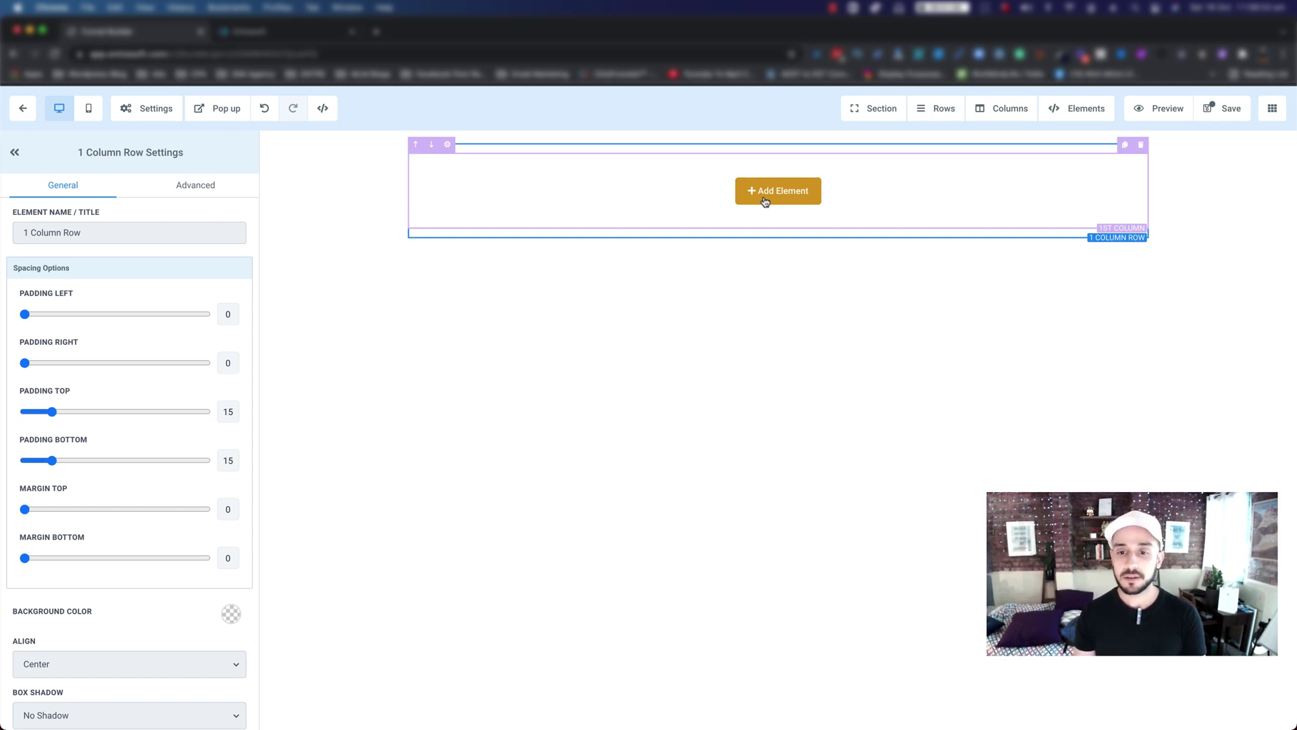
- Add a Headline element and replace its placeholder with 'Thank You For Your Interest!'
{"action": "left_click", "coordinate": [765, 198]}
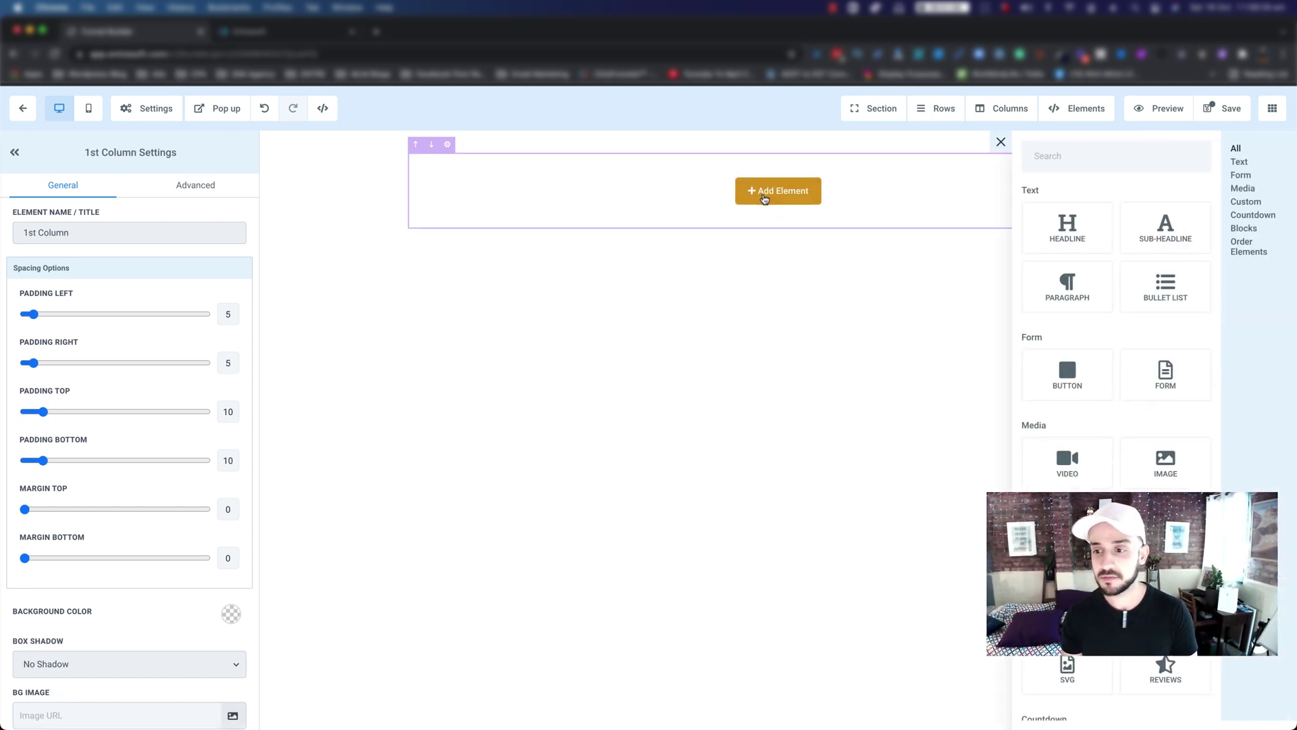
{"action": "left_click", "coordinate": [1048, 240]}
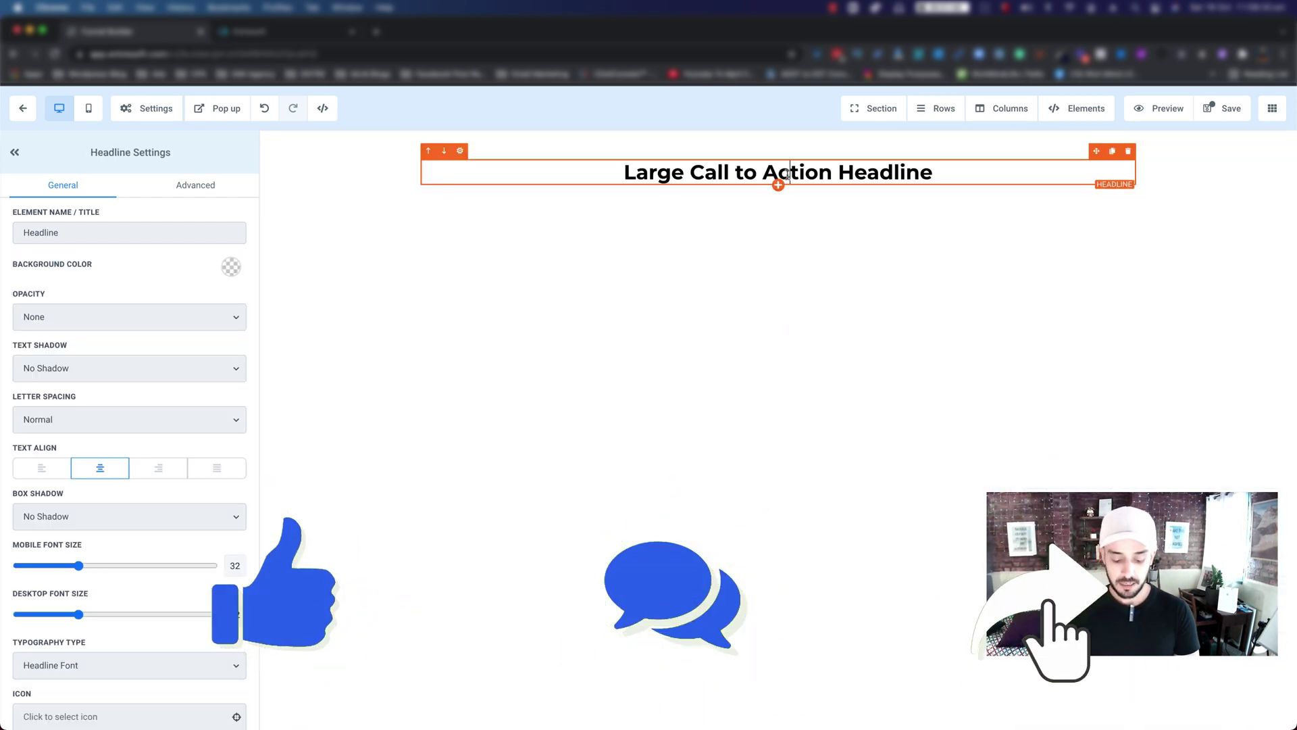
{"action": "triple_click", "coordinate": [789, 174]}
{"action": "type", "text": "Than"}
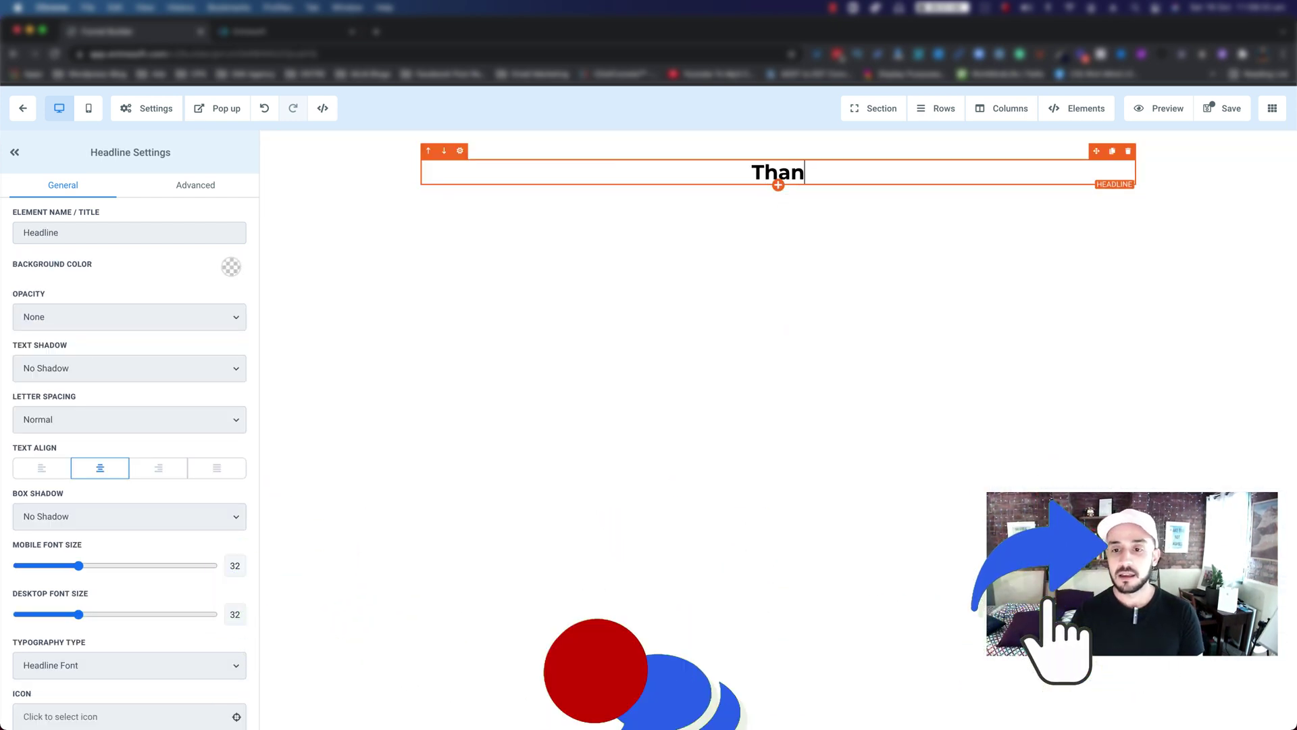
{"action": "type", "text": "k you"}
{"action": "key", "text": "BackSpace"}
{"action": "key", "text": "BackSpace"}
{"action": "key", "text": "BackSpace"}
{"action": "type", "text": "Y"}
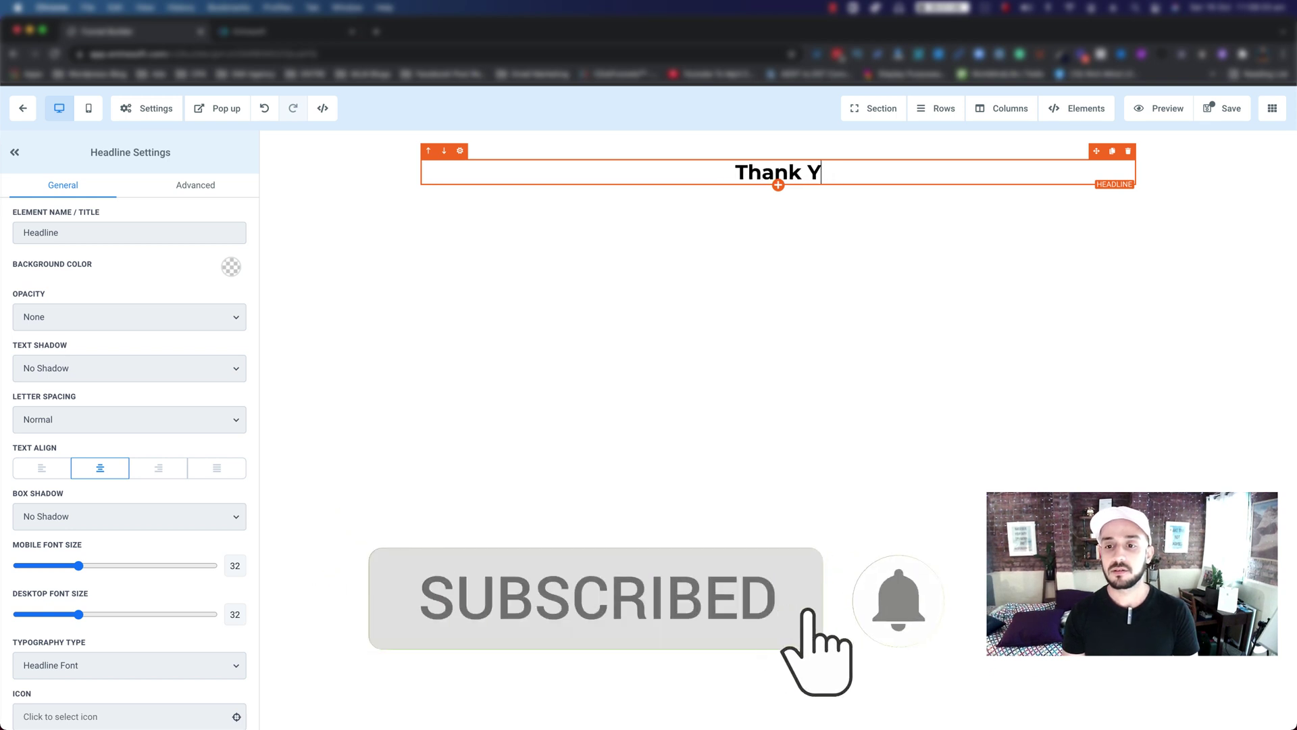
{"action": "type", "text": "ou For"}
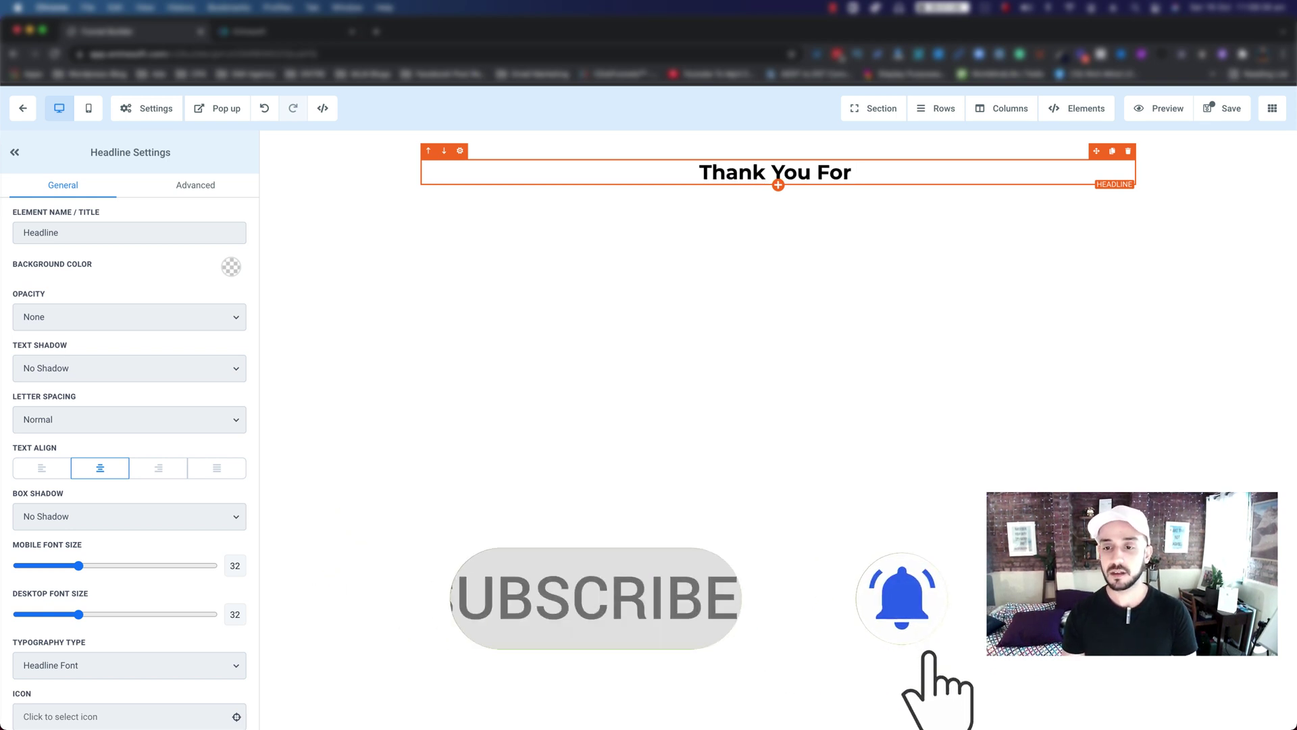
{"action": "type", "text": " Your"}
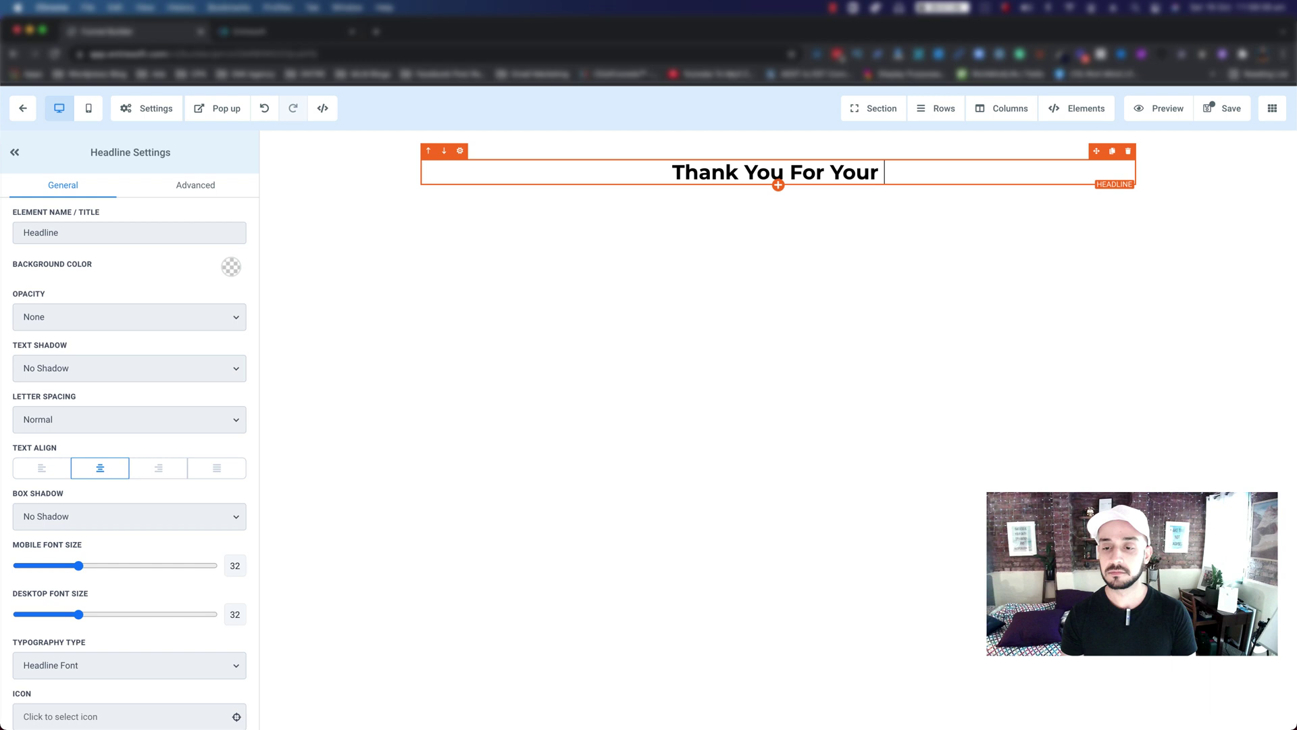
{"action": "type", "text": " Sub"}
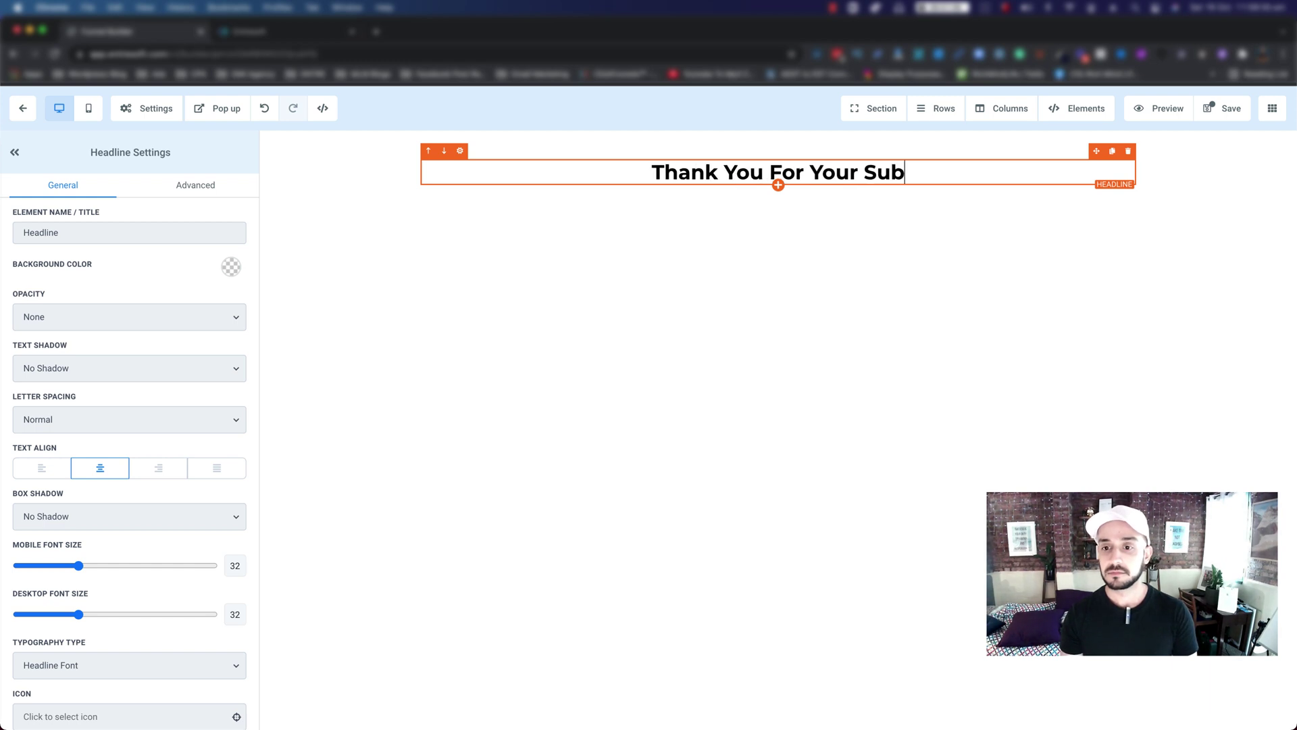
{"action": "key", "text": "BackSpace"}
{"action": "key", "text": "BackSpace"}
{"action": "key", "text": "BackSpace"}
{"action": "type", "text": "INtere"}
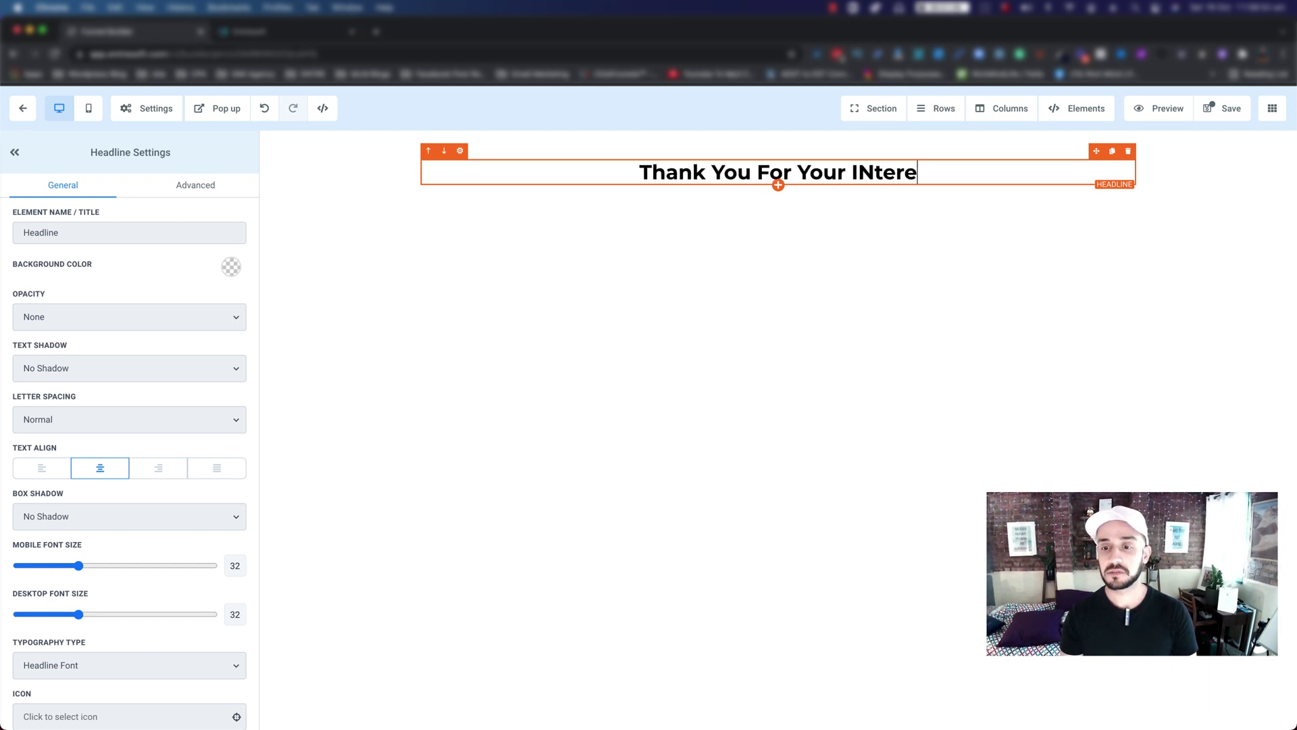
{"action": "key", "text": "BackSpace"}
{"action": "key", "text": "BackSpace"}
{"action": "key", "text": "BackSpace"}
{"action": "key", "text": "BackSpace"}
{"action": "key", "text": "BackSpace"}
{"action": "type", "text": "nte"}
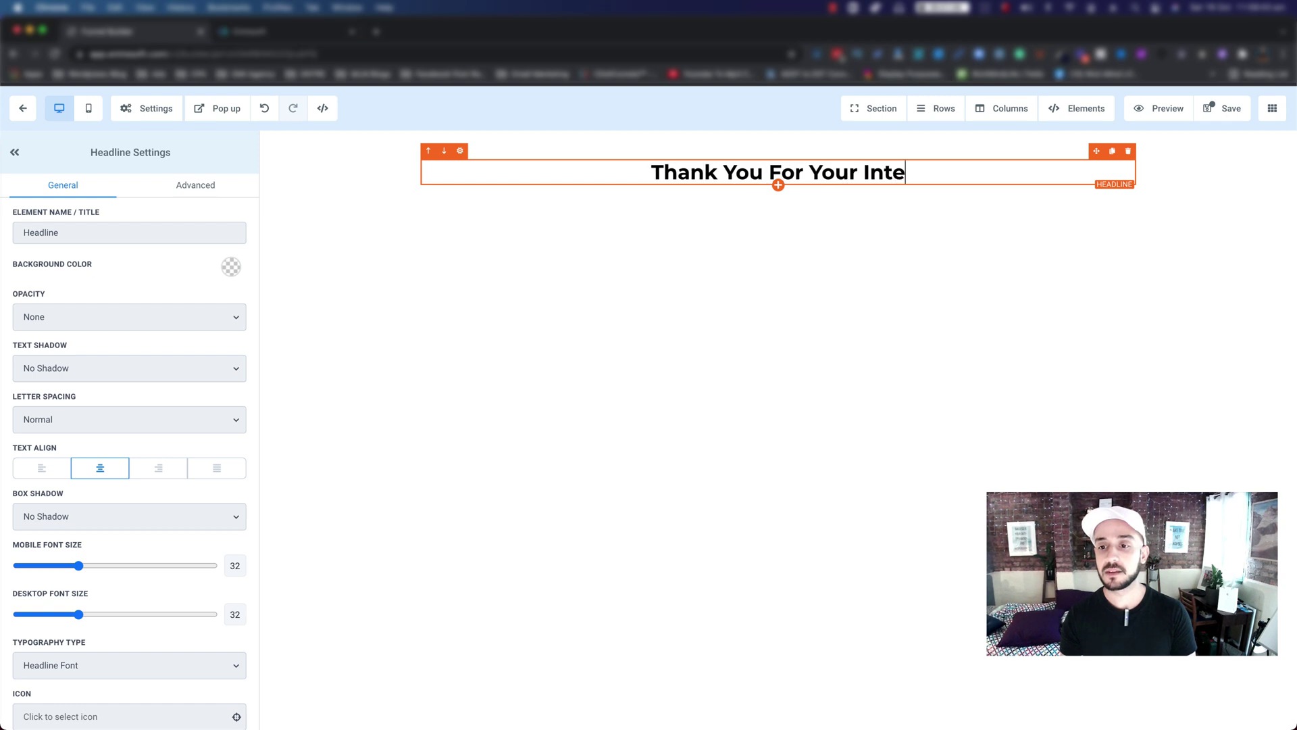
{"action": "type", "text": "rest"}
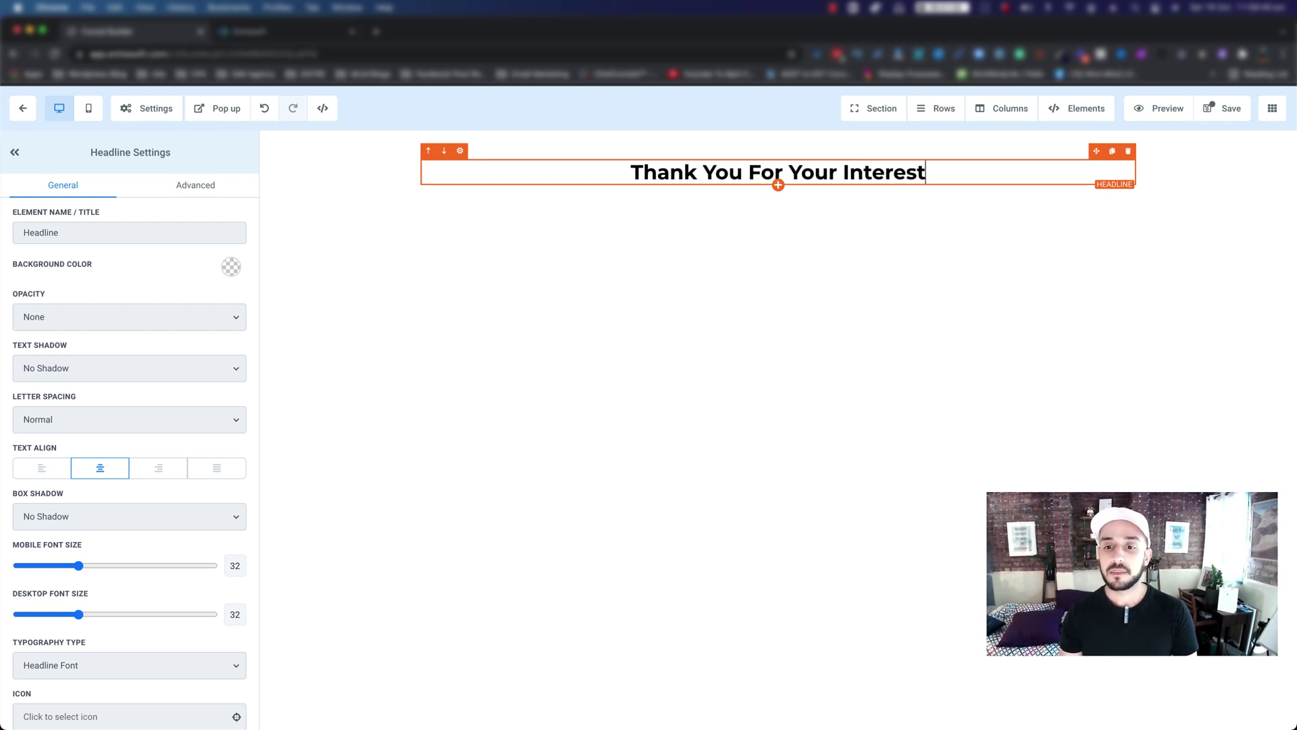
{"action": "type", "text": "!"}
- Insert a Video element below the headline and check its Video Type options
{"action": "left_click", "coordinate": [779, 186]}
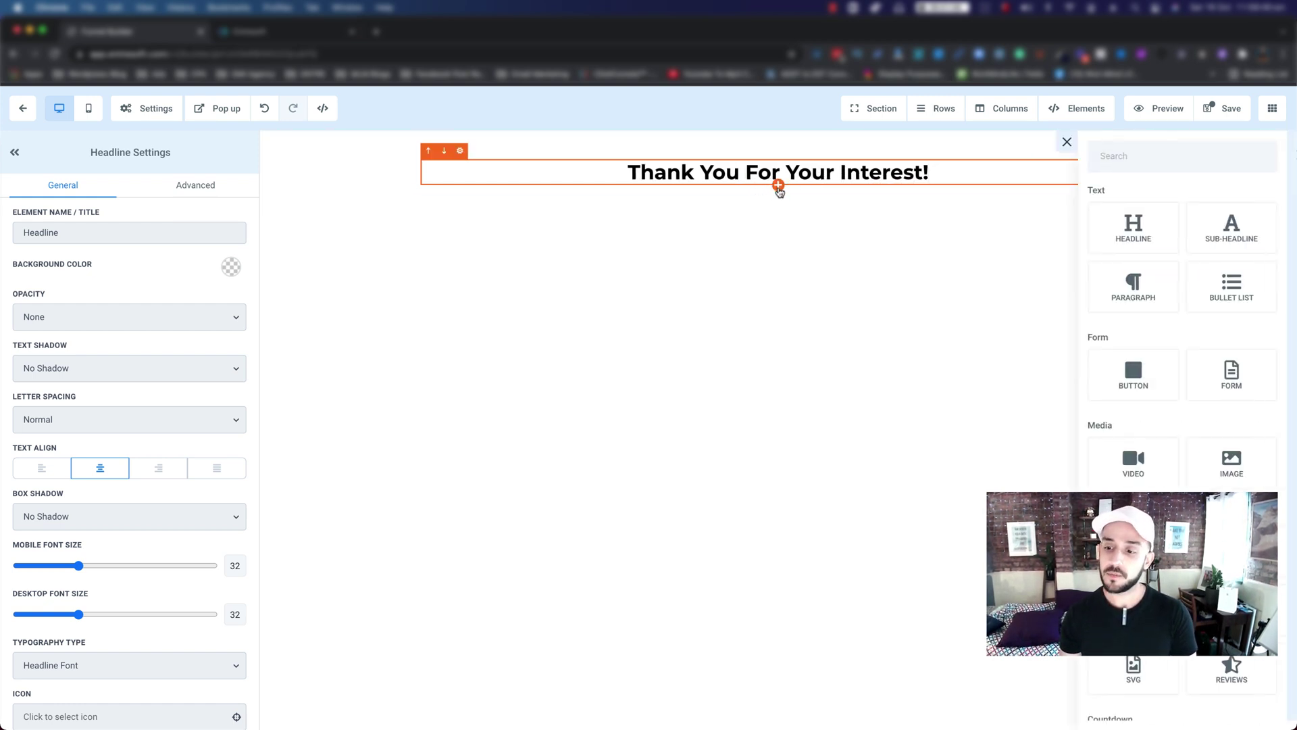
{"action": "scroll", "coordinate": [1027, 473], "scroll_direction": "down", "scroll_amount": 1}
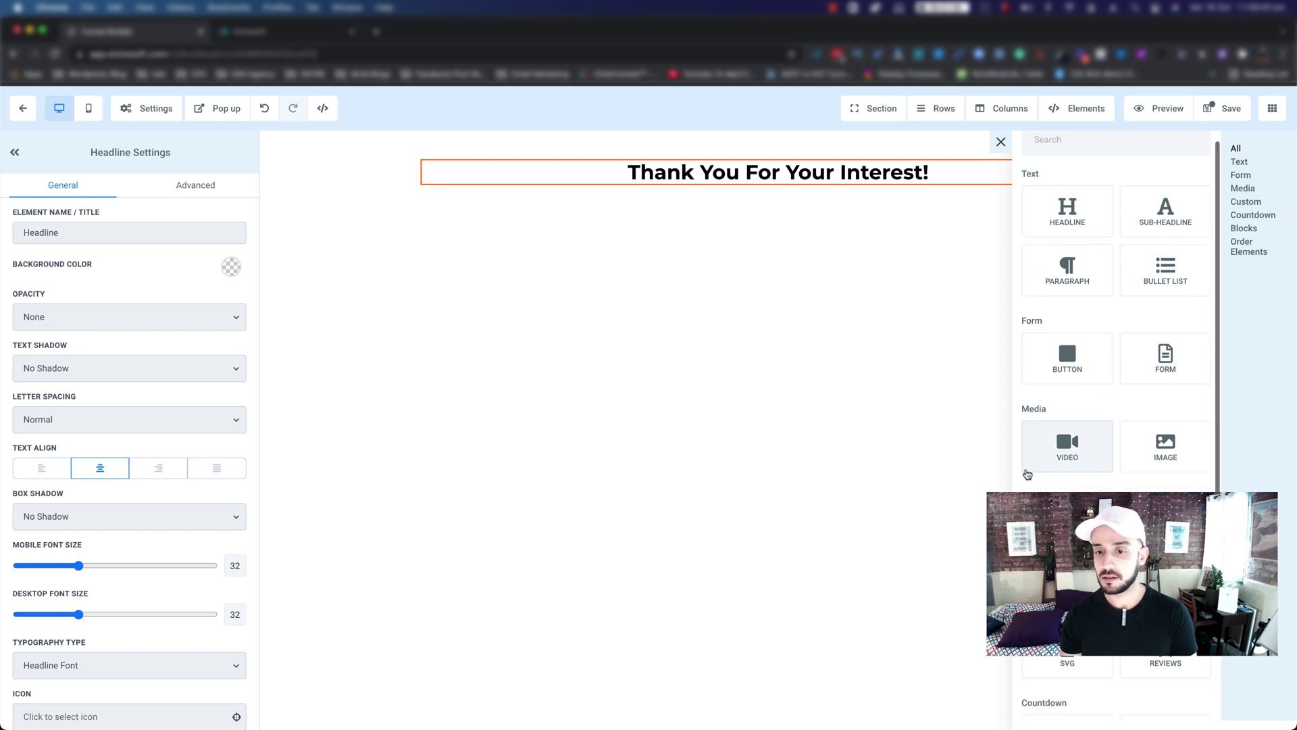
{"action": "left_click", "coordinate": [1066, 447]}
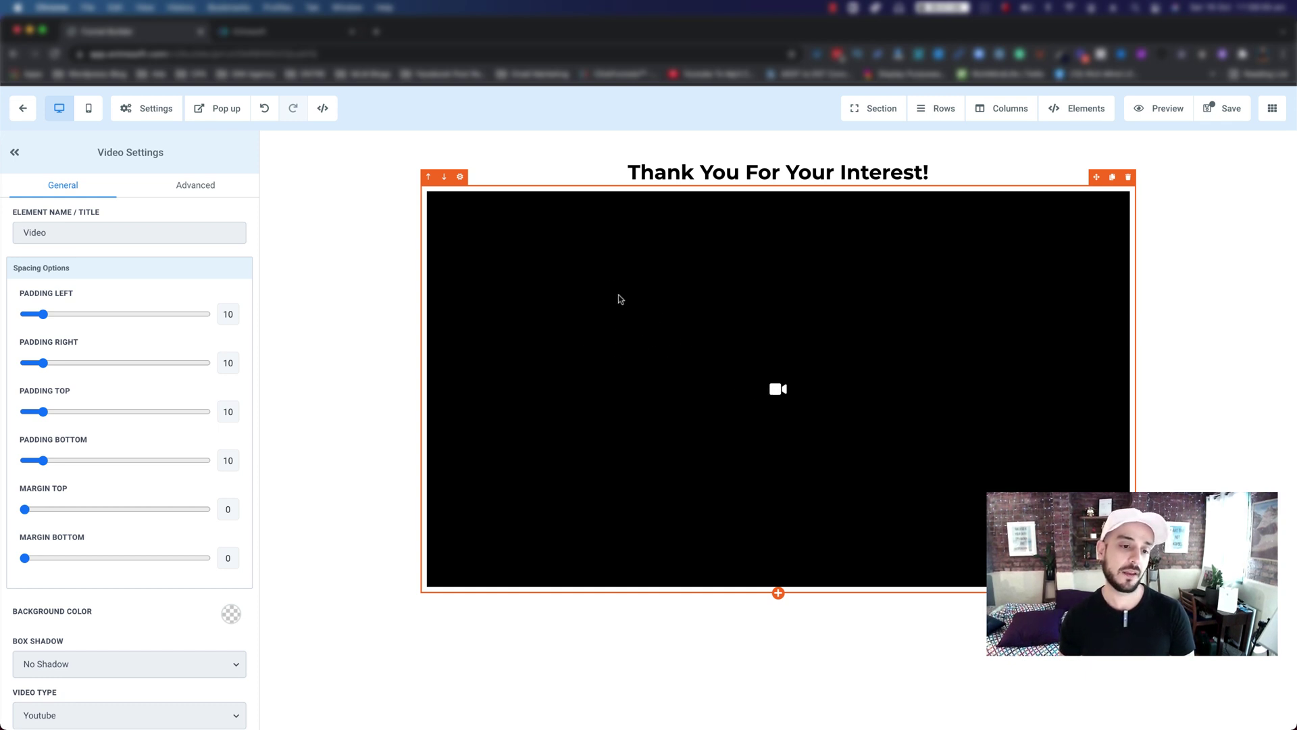
{"action": "scroll", "coordinate": [150, 399], "scroll_direction": "down", "scroll_amount": 1}
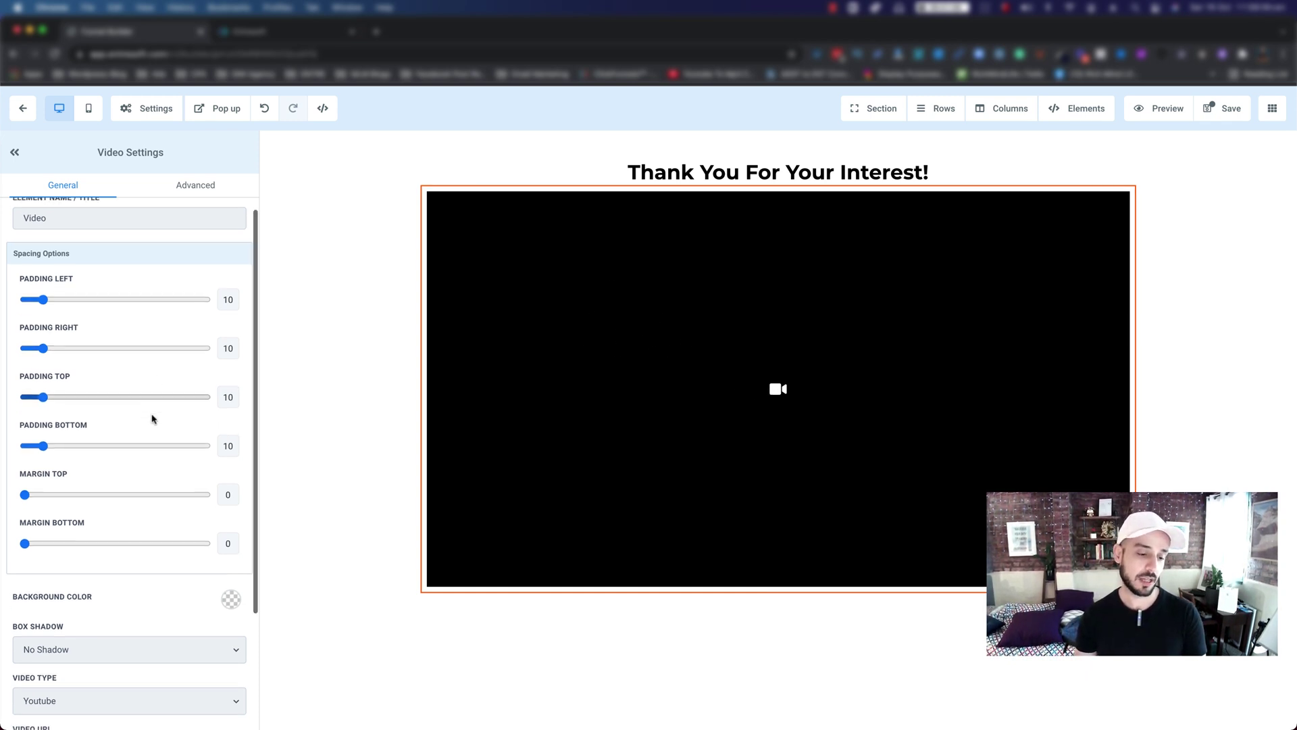
{"action": "scroll", "coordinate": [152, 419], "scroll_direction": "down", "scroll_amount": 5}
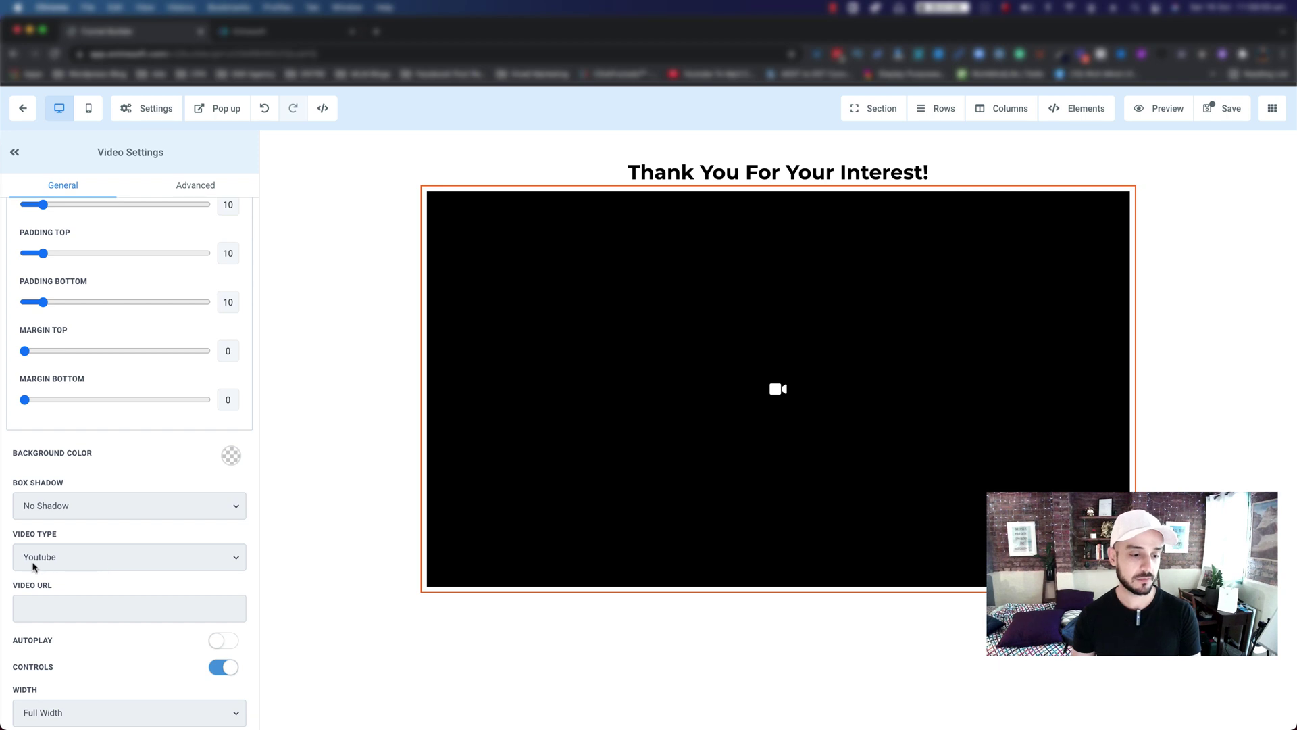
{"action": "left_click", "coordinate": [206, 566]}
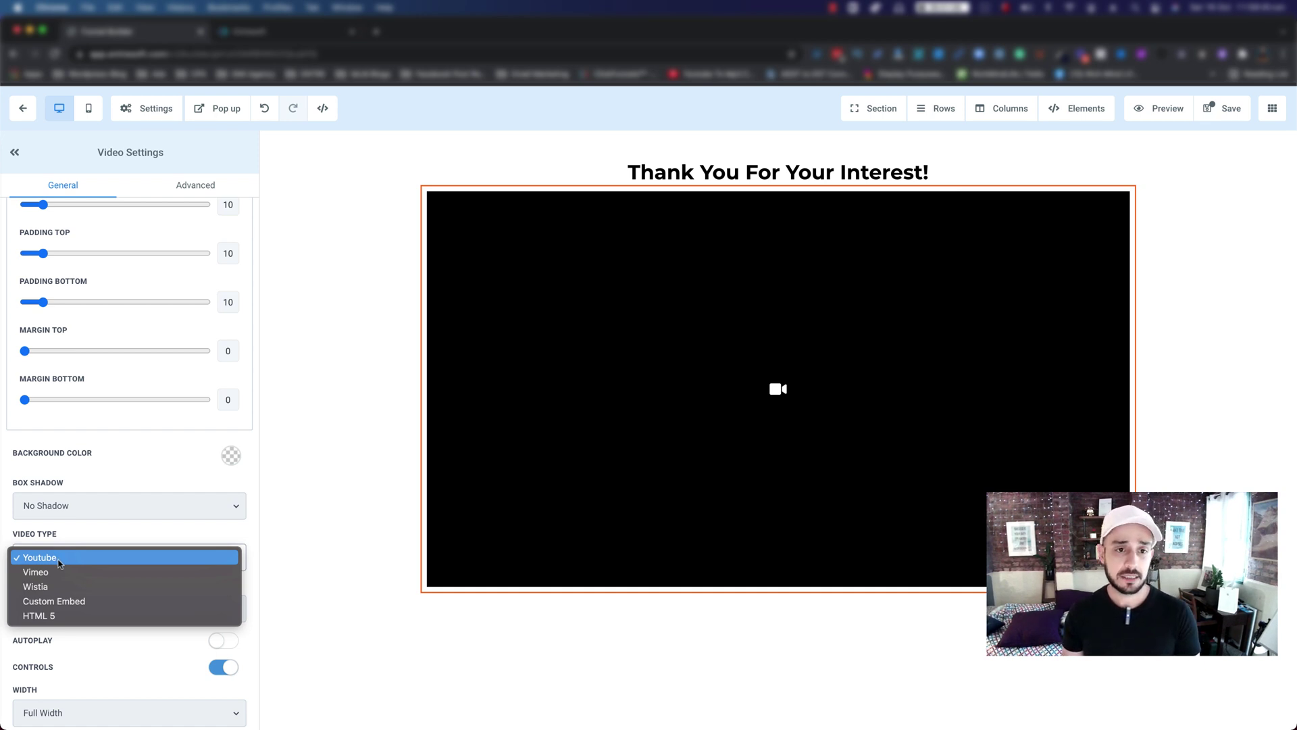
{"action": "left_click", "coordinate": [376, 34]}
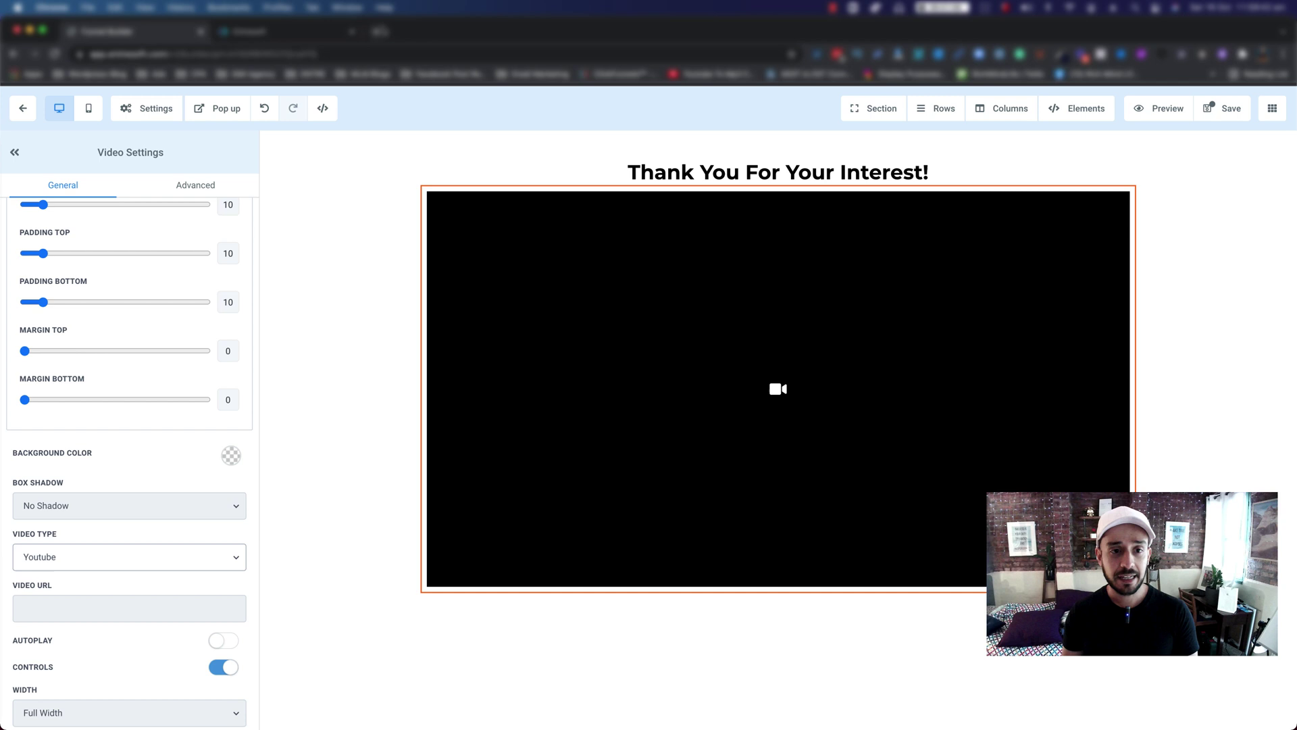
- Go to vidiq.com in a new tab and sign in to Vimeo with a Google account
{"action": "left_click", "coordinate": [377, 32]}
{"action": "type", "text": "vidiq.com"}
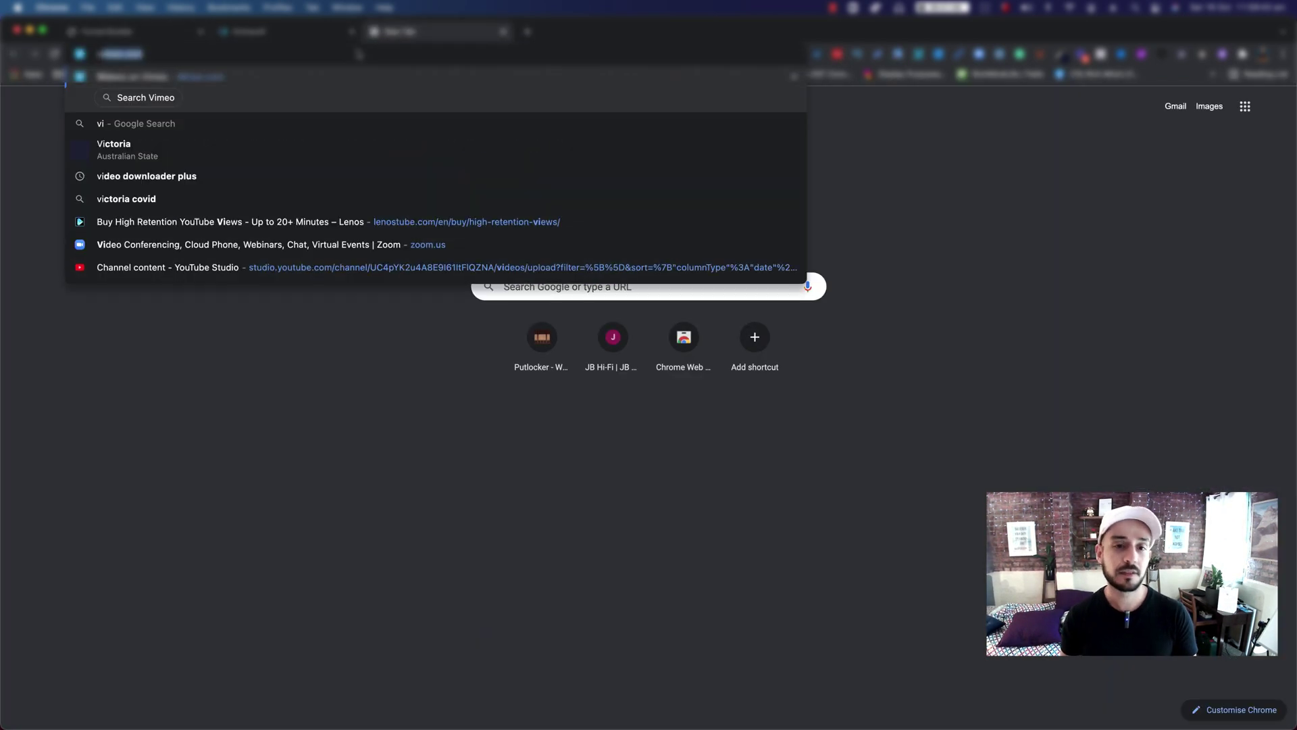
{"action": "key", "text": "Return"}
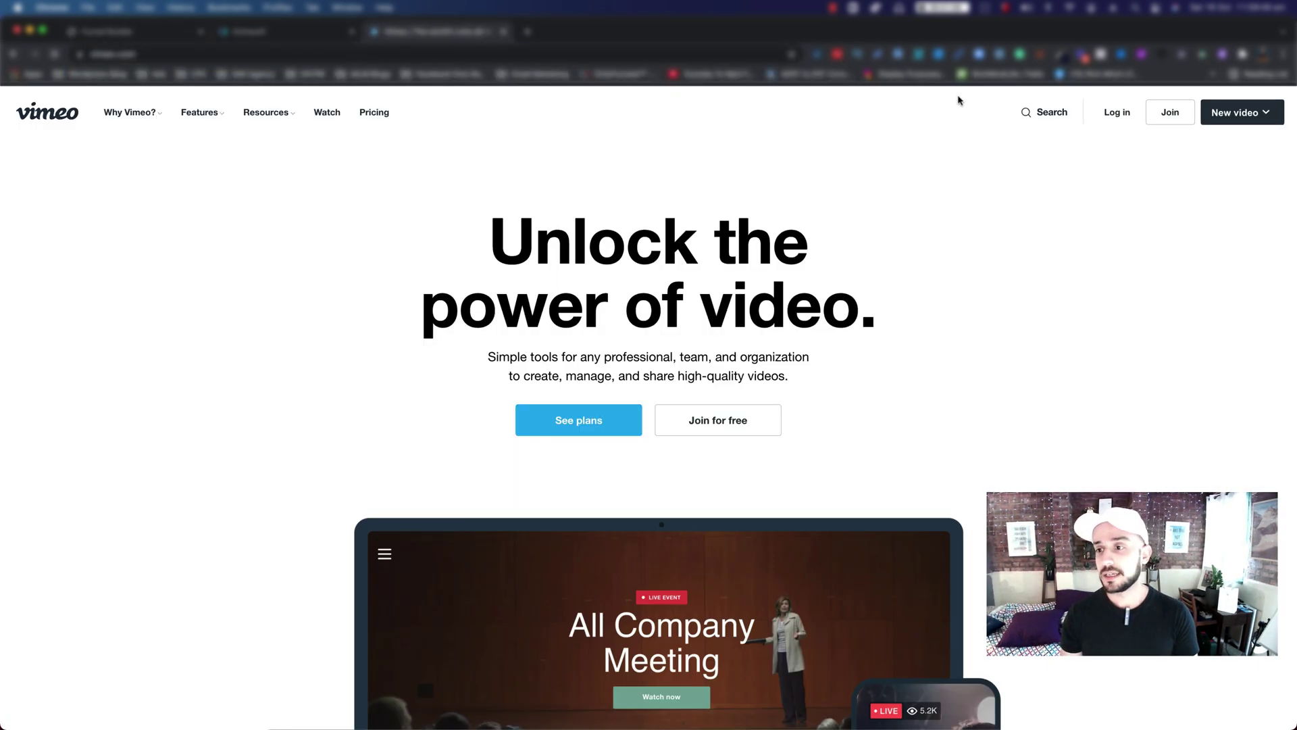
{"action": "left_click", "coordinate": [1113, 113]}
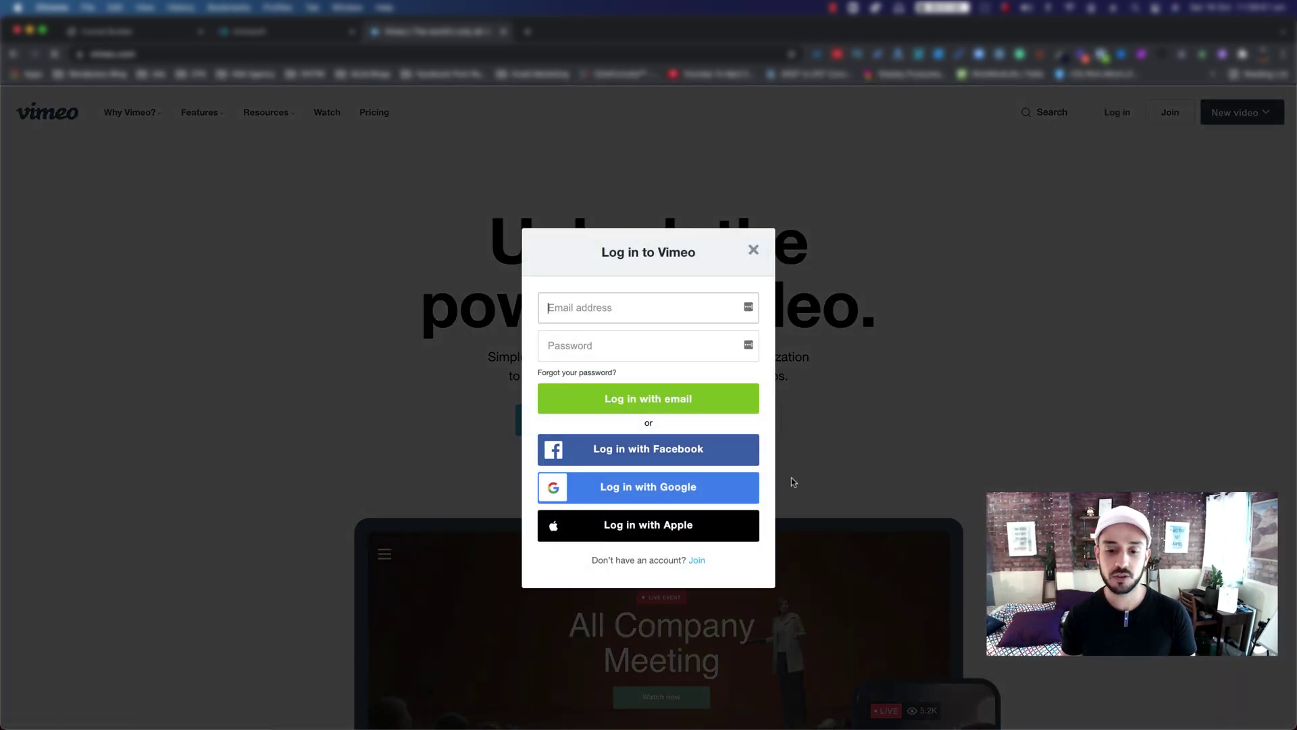
{"action": "left_click", "coordinate": [646, 492]}
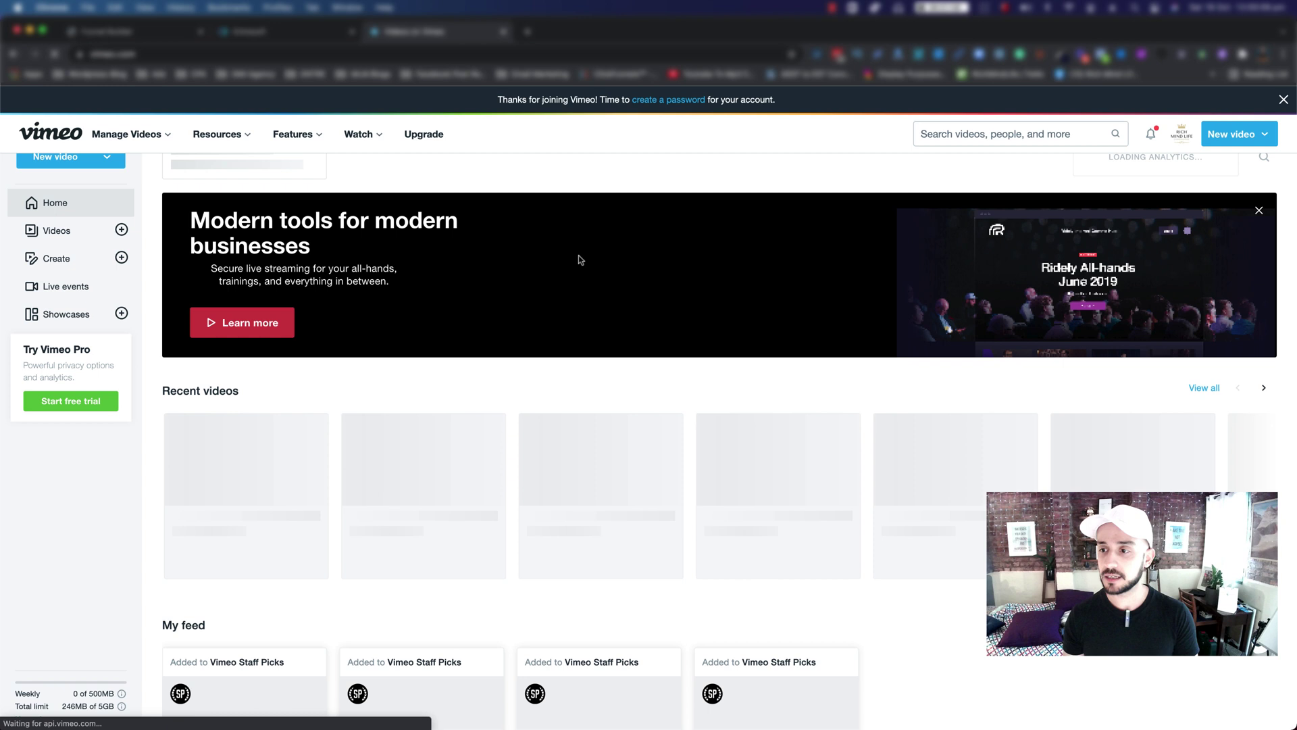
- Copy the System Preferences.mp4 video link and return to the funnel builder tab
{"action": "scroll", "coordinate": [1183, 215], "scroll_direction": "up", "scroll_amount": 1}
{"action": "left_click", "coordinate": [1250, 134]}
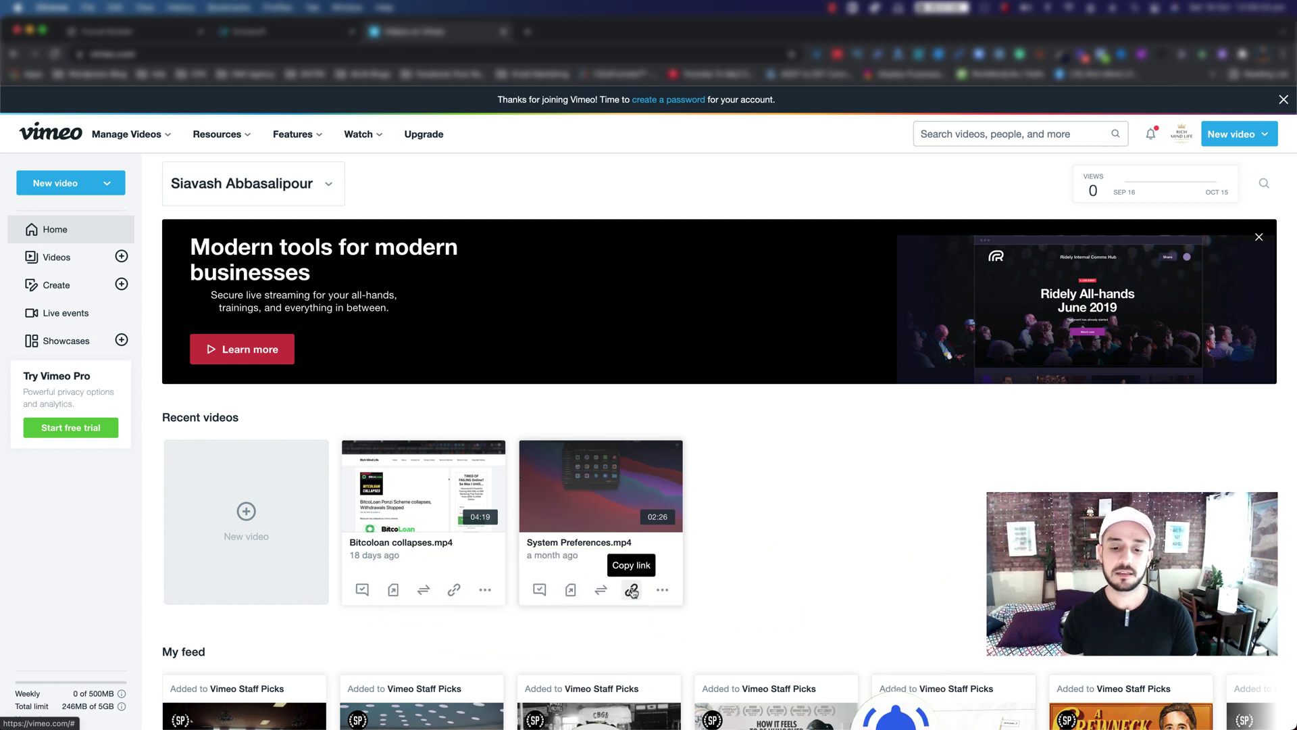
{"action": "left_click", "coordinate": [631, 589]}
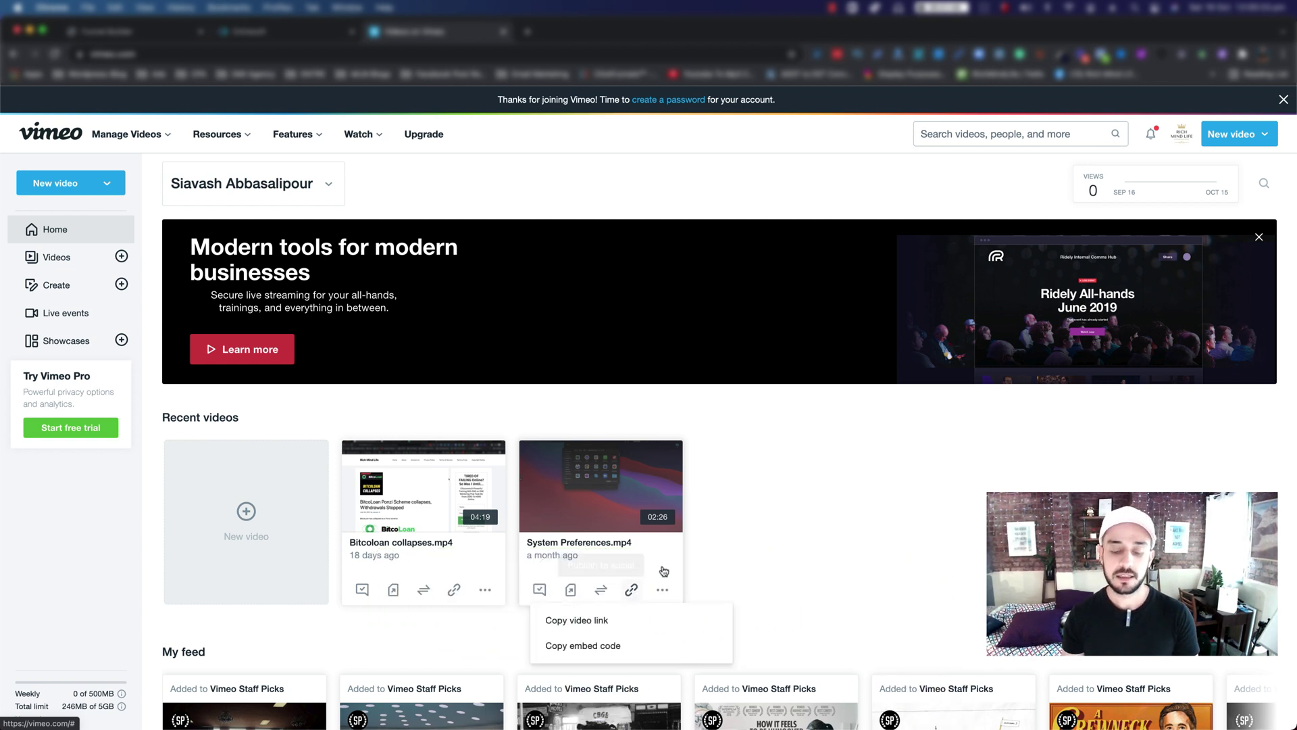
{"action": "left_click", "coordinate": [571, 627]}
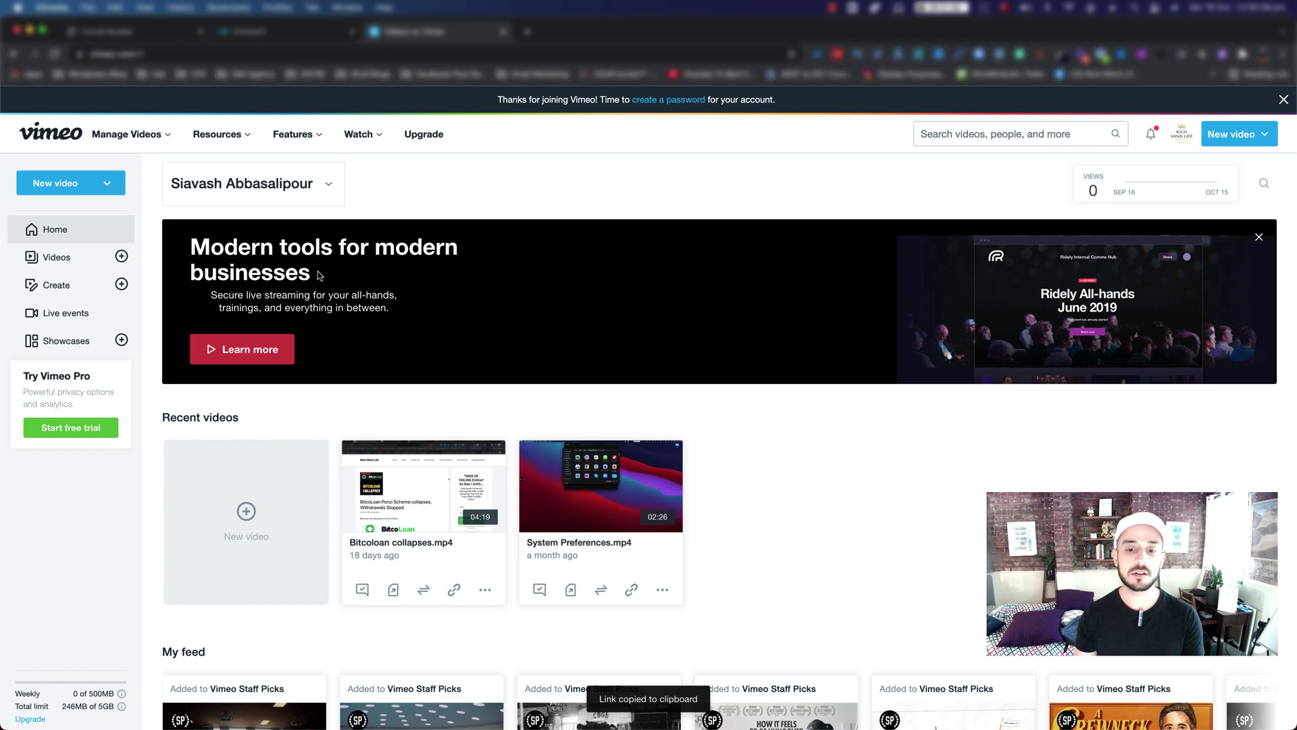
{"action": "left_click", "coordinate": [240, 31]}
{"action": "key", "text": "ctrl+shift+Tab"}
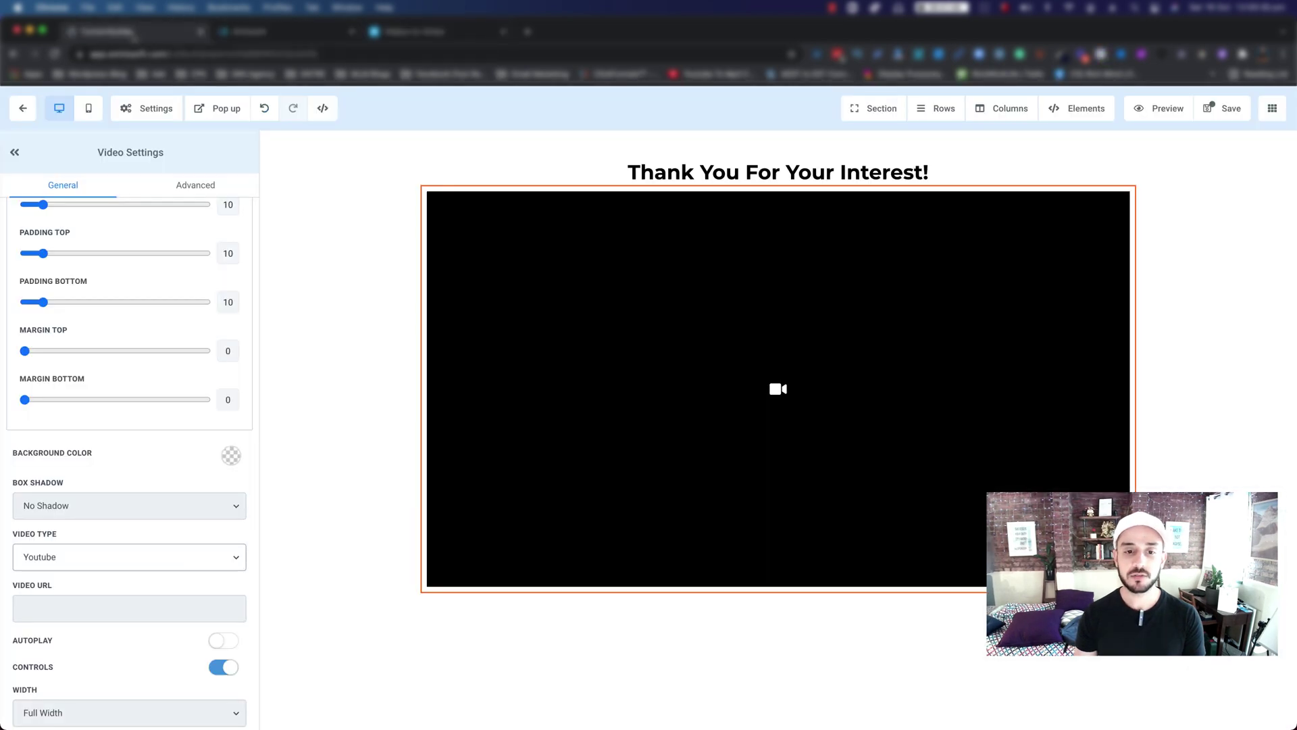
{"action": "left_click", "coordinate": [665, 353]}
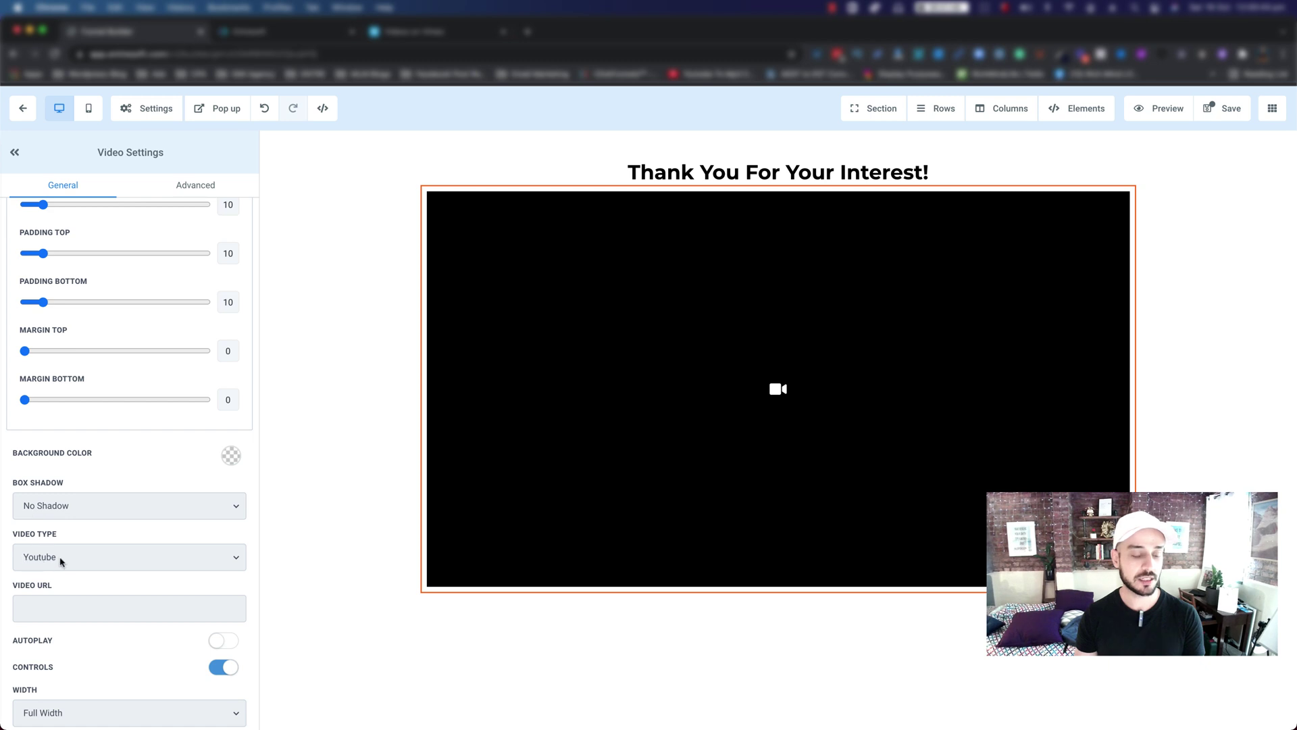
{"action": "left_click", "coordinate": [98, 558]}
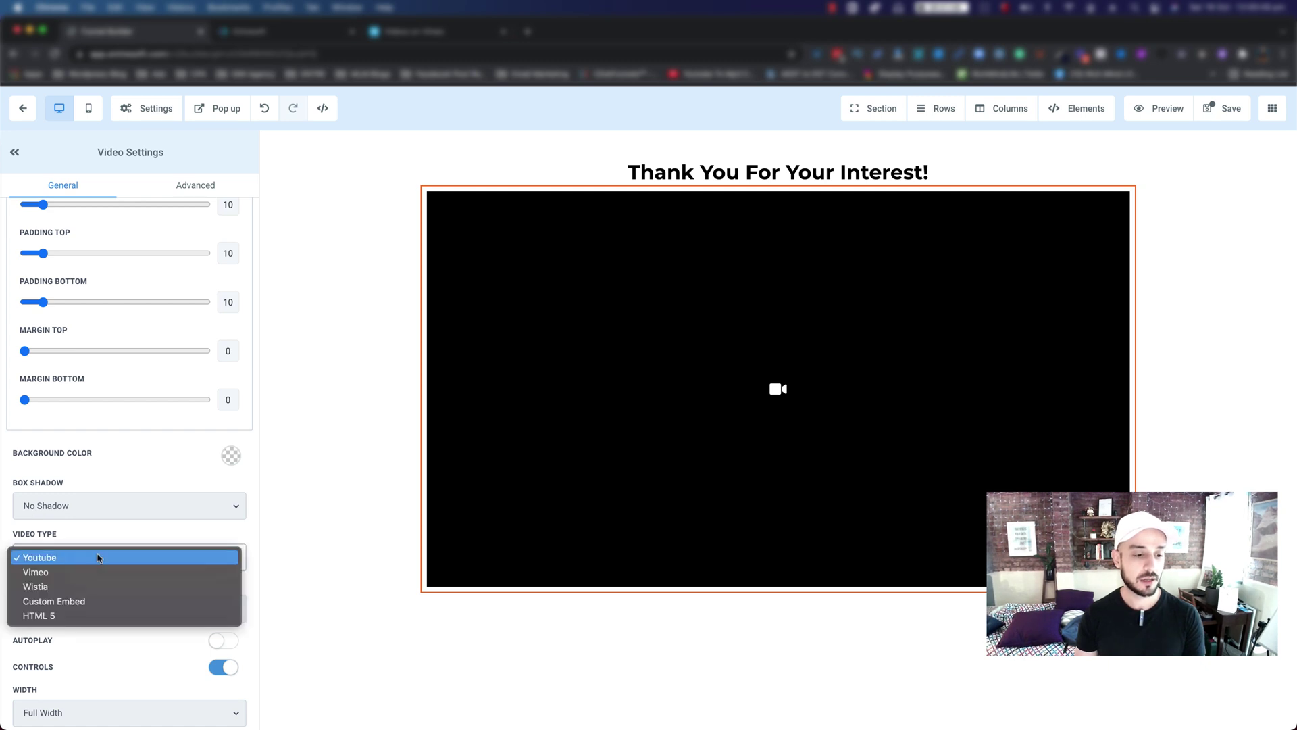
{"action": "left_click", "coordinate": [87, 573]}
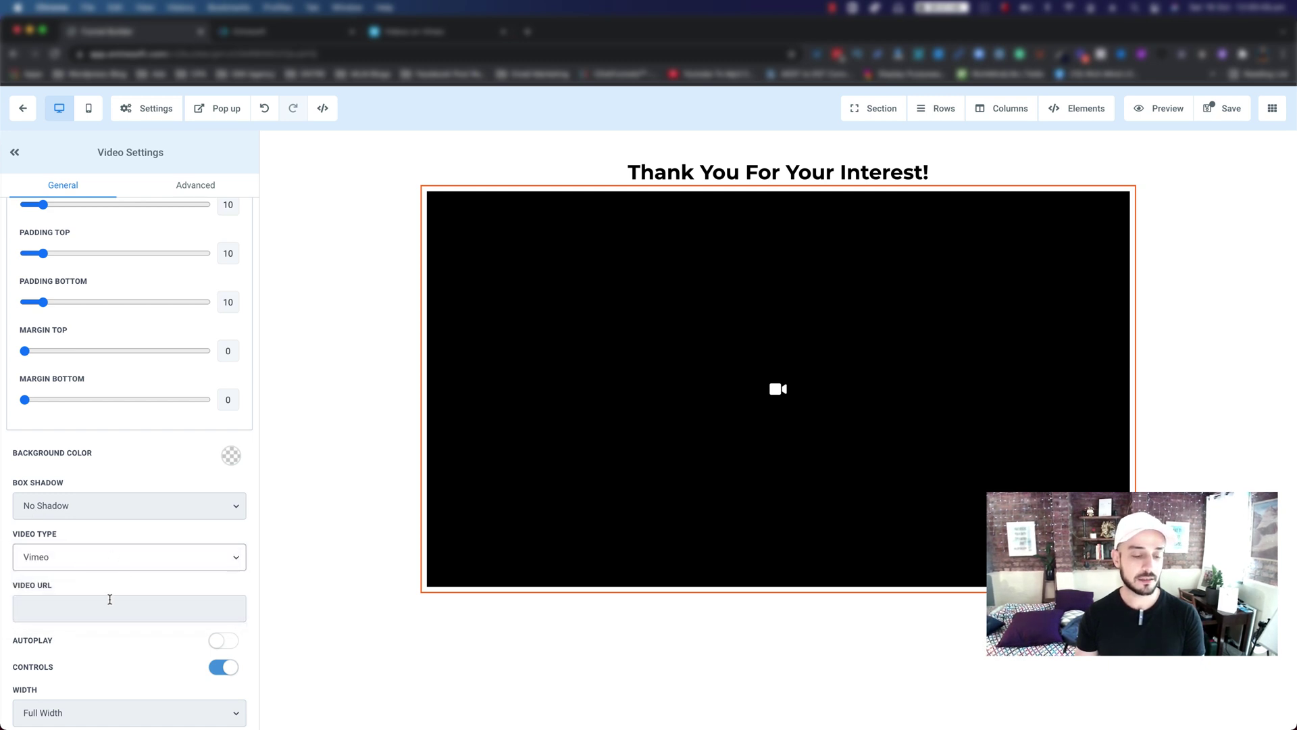
{"action": "left_click", "coordinate": [89, 608]}
{"action": "key", "text": "super+v"}
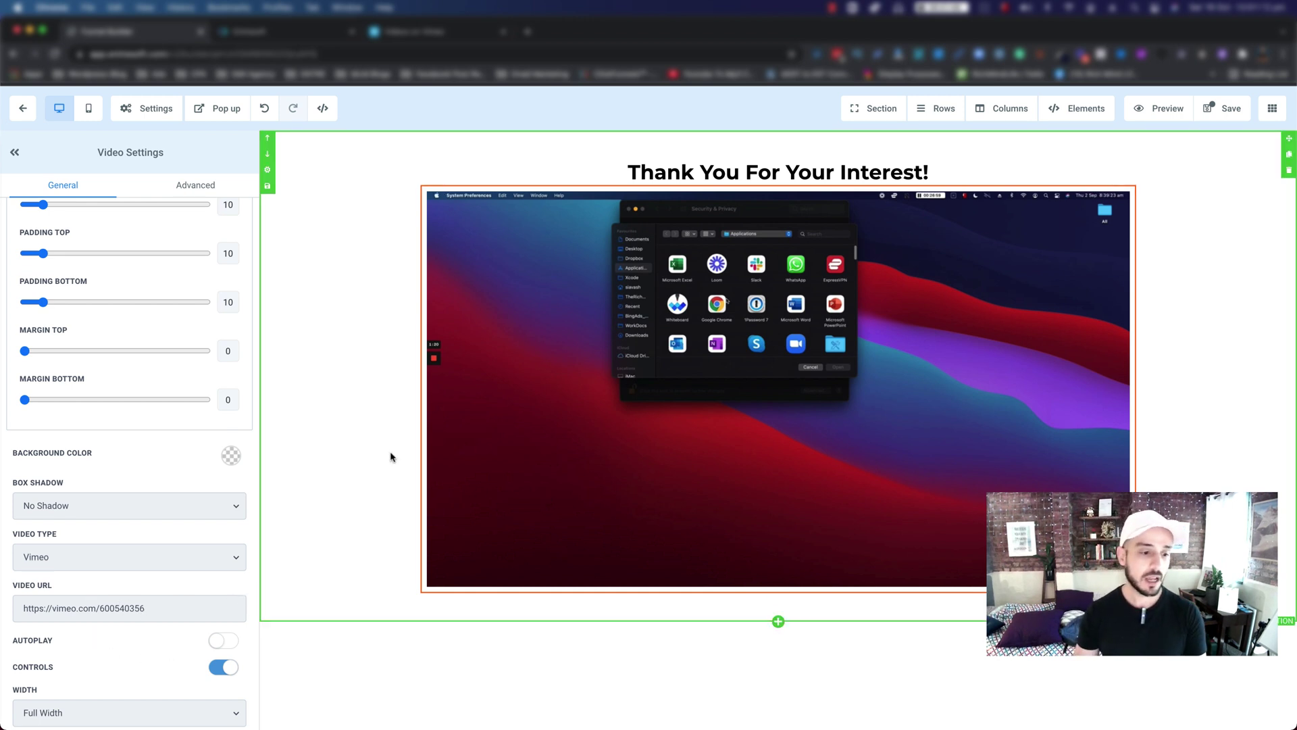
{"action": "scroll", "coordinate": [108, 526], "scroll_direction": "down", "scroll_amount": 1}
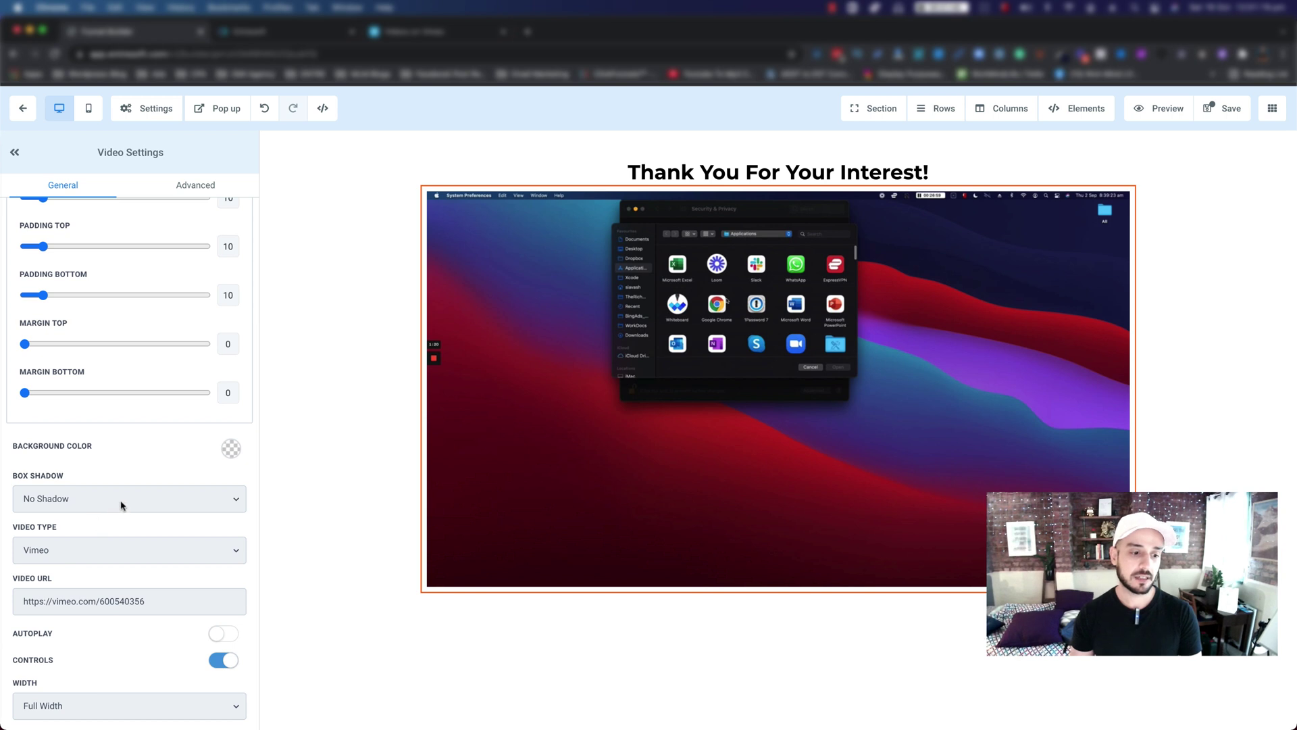
{"action": "left_click", "coordinate": [121, 506]}
{"action": "left_click", "coordinate": [117, 544]}
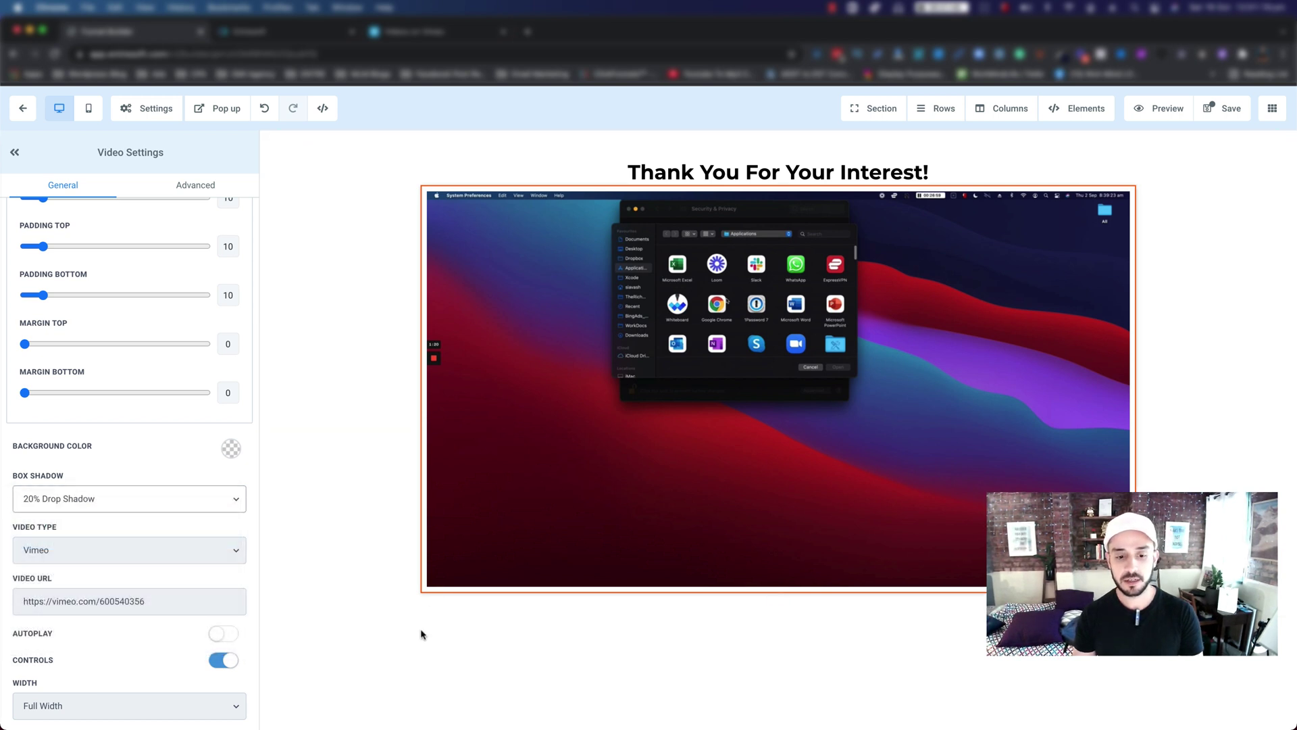
- In the video's Advanced settings, apply a Full Border with 10px width
{"action": "scroll", "coordinate": [114, 525], "scroll_direction": "up", "scroll_amount": 5}
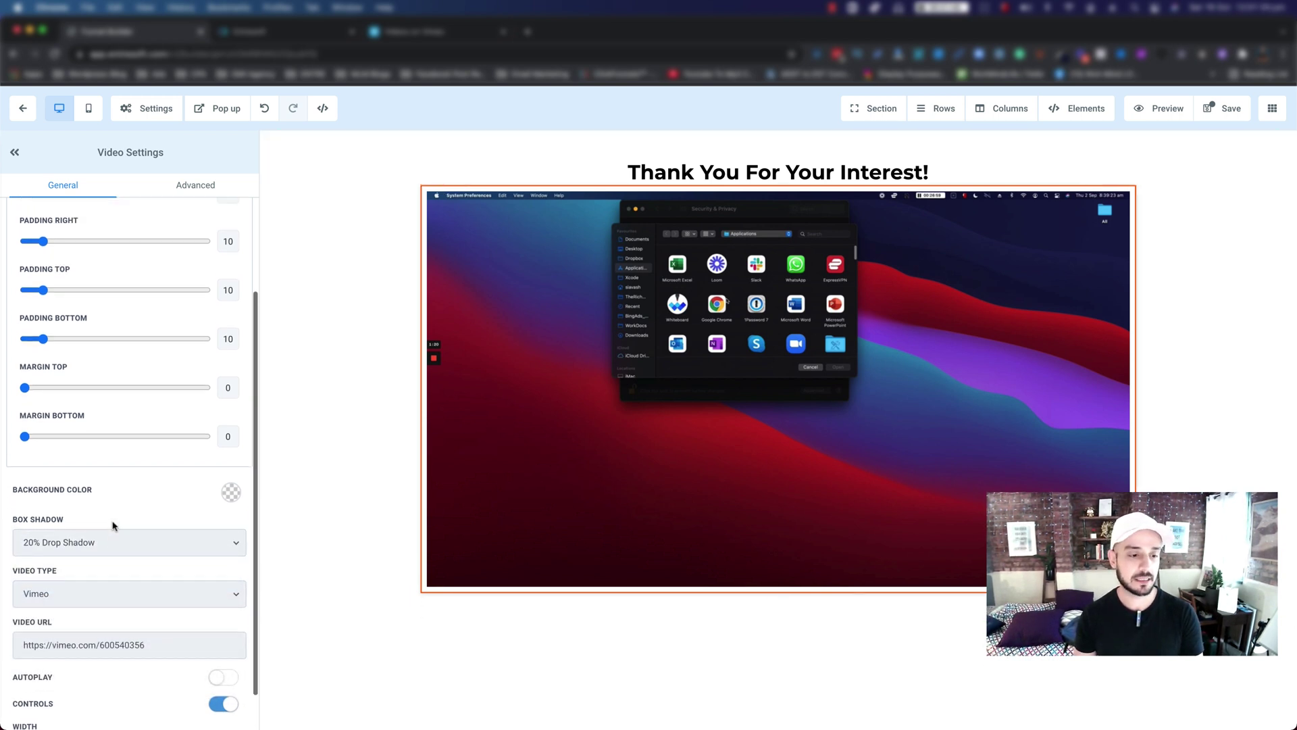
{"action": "left_click", "coordinate": [175, 187]}
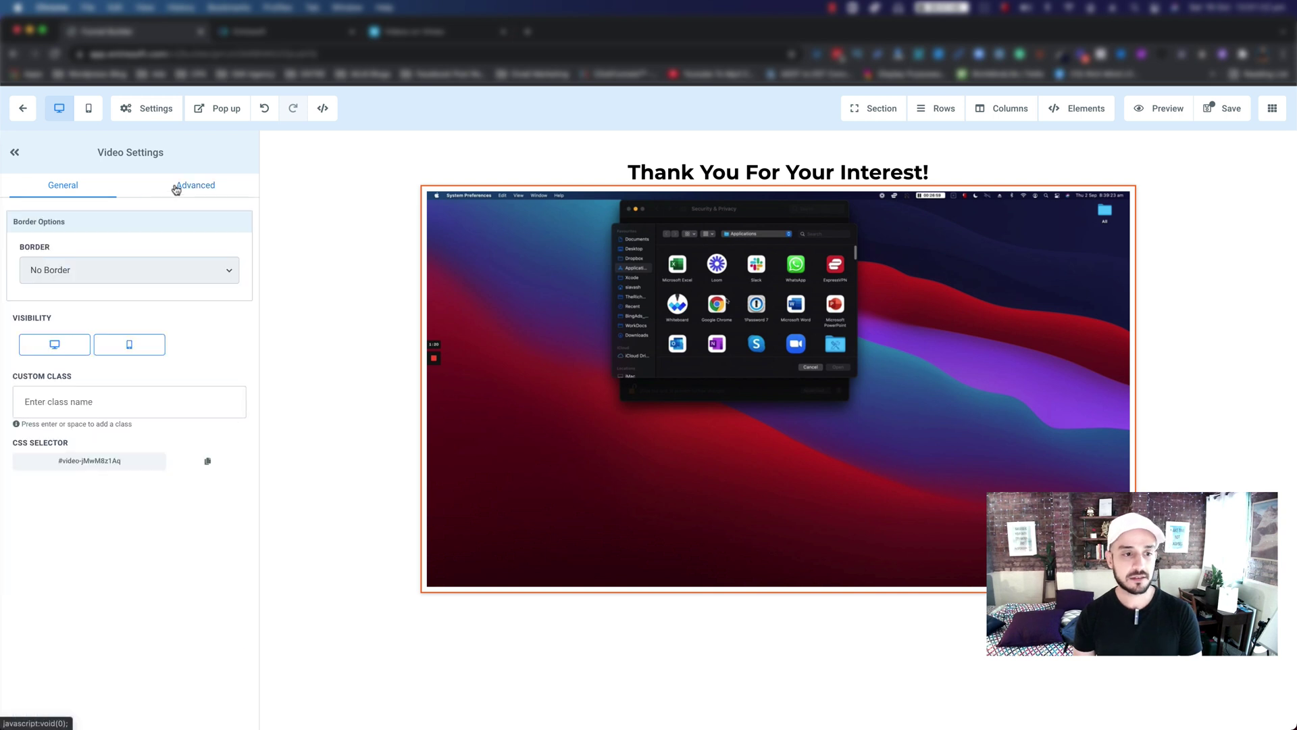
{"action": "left_click", "coordinate": [66, 259]}
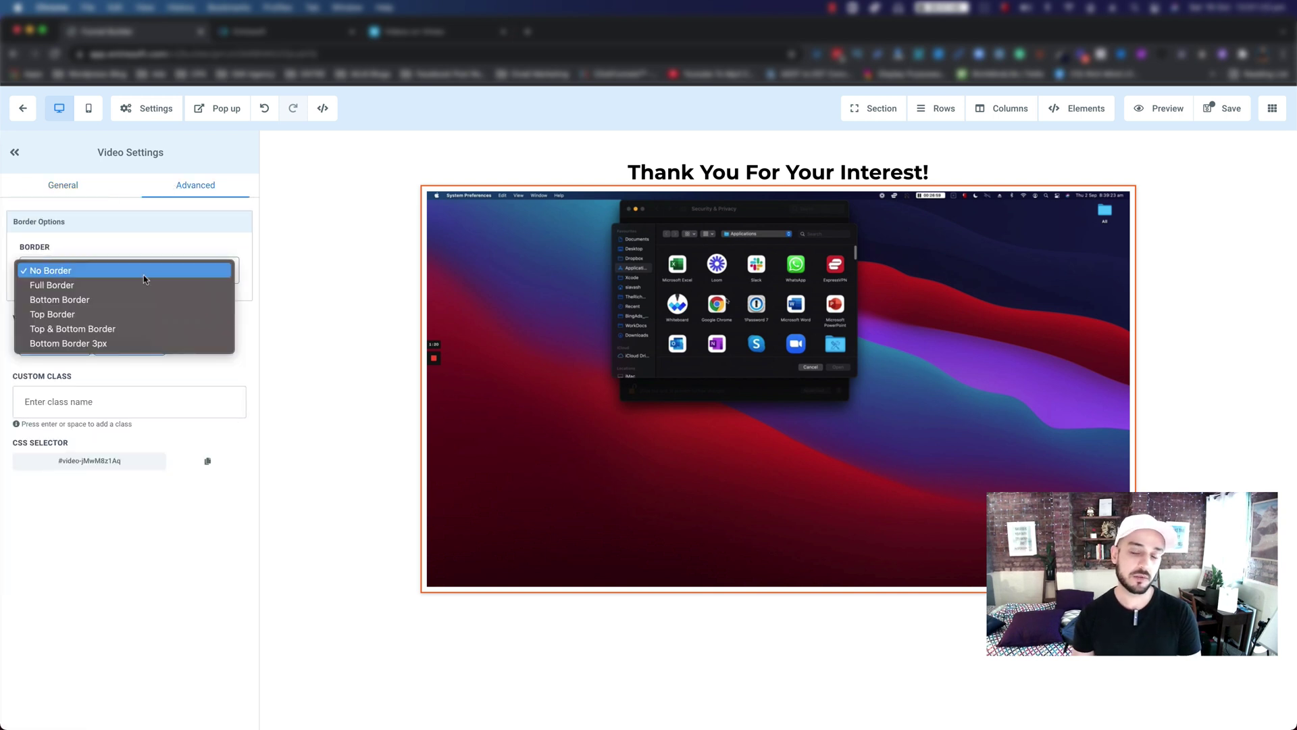
{"action": "left_click", "coordinate": [130, 285]}
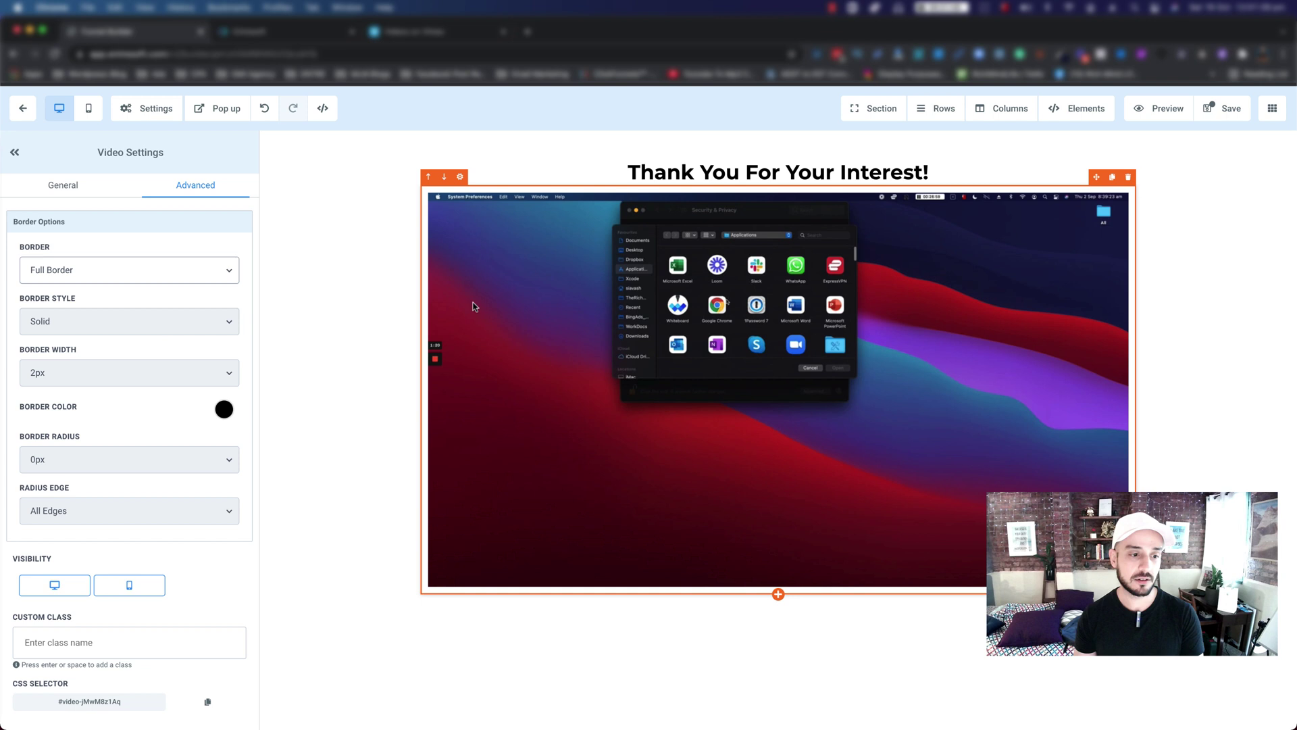
{"action": "left_click", "coordinate": [161, 383]}
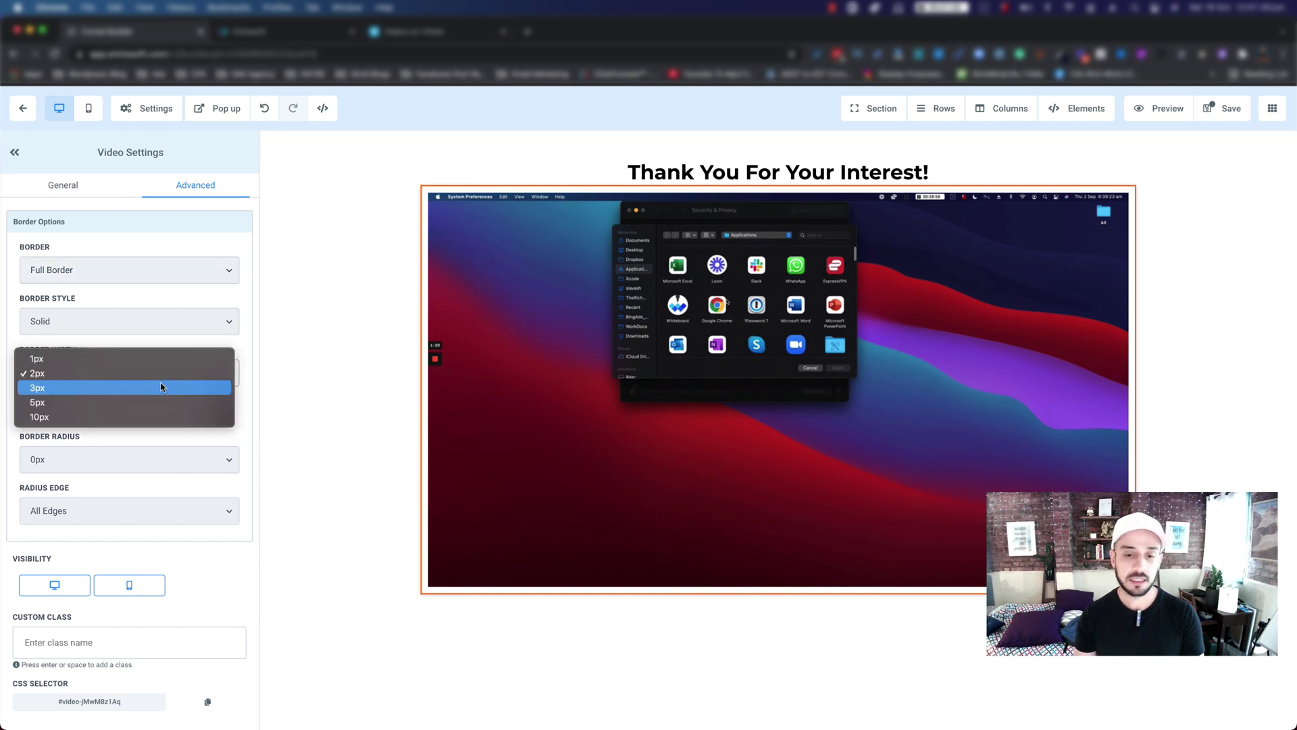
{"action": "left_click", "coordinate": [135, 417]}
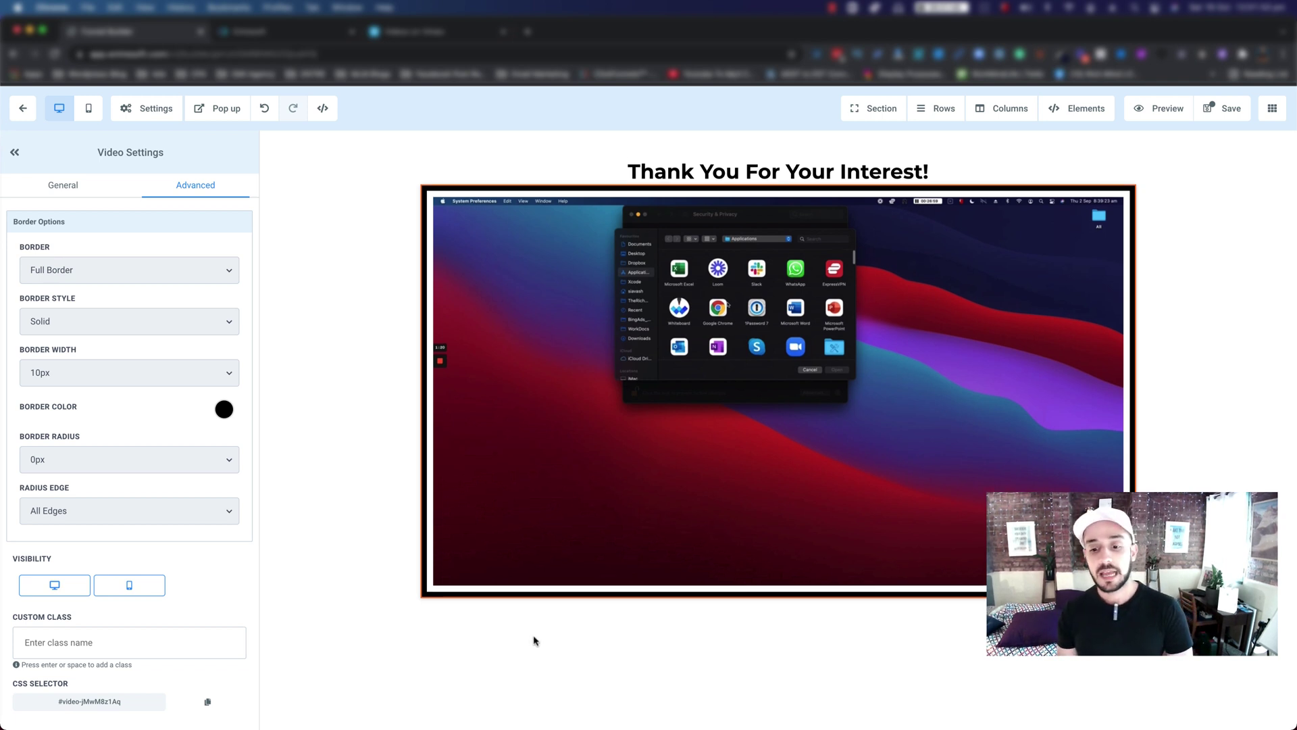
{"action": "scroll", "coordinate": [541, 628], "scroll_direction": "down", "scroll_amount": 1}
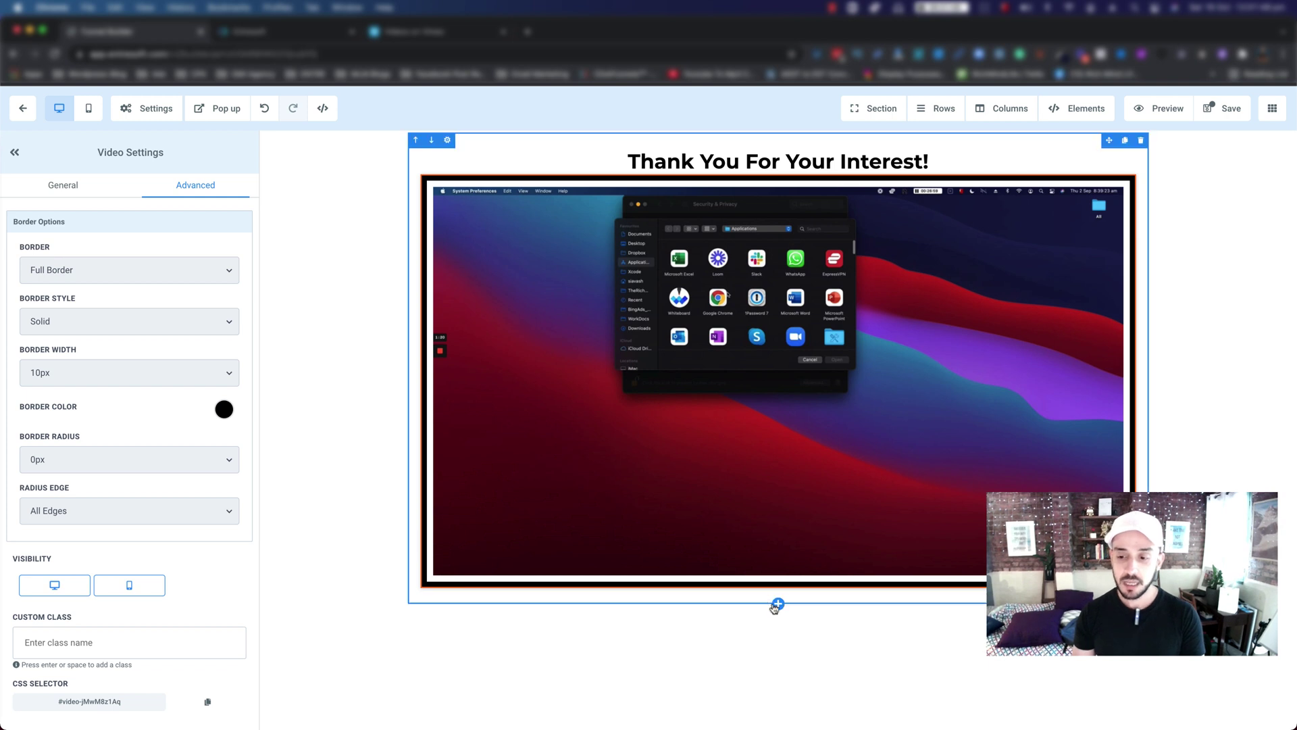
- Drag a Button element from the Form section onto the canvas beneath the video
{"action": "left_click", "coordinate": [775, 605]}
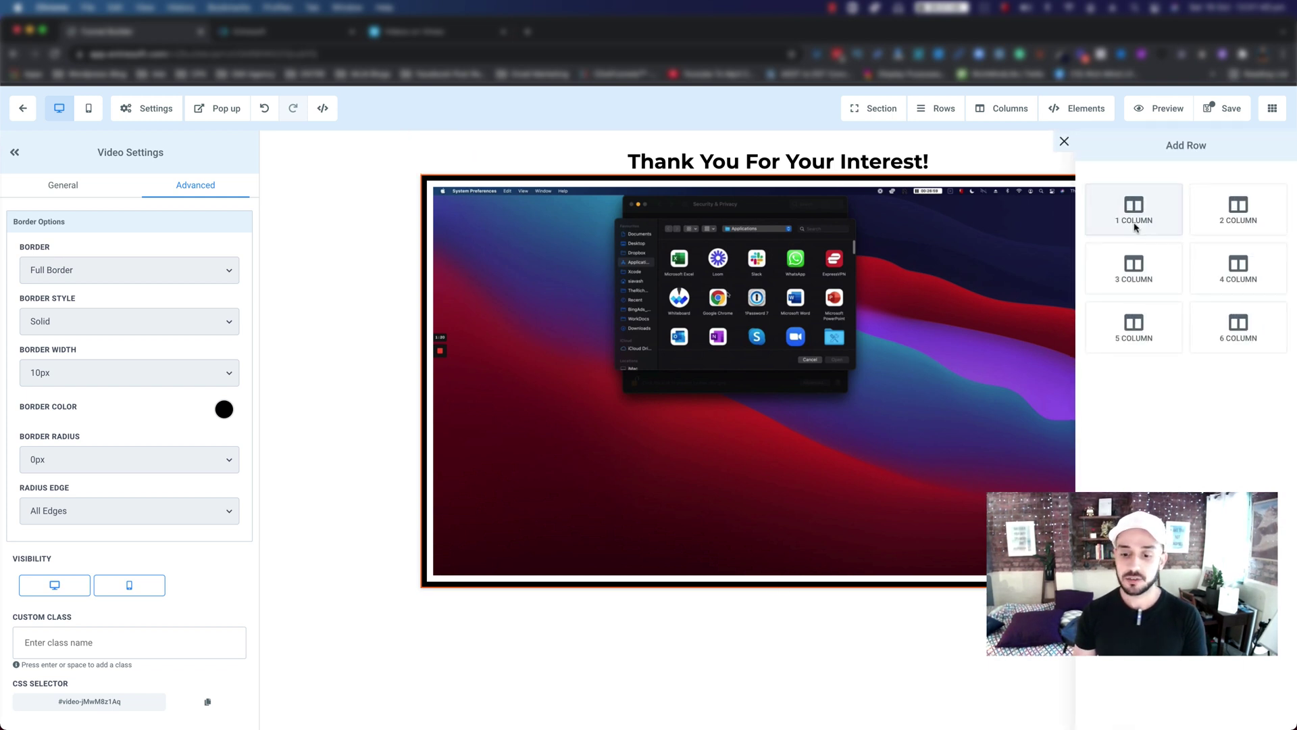
{"action": "left_click", "coordinate": [777, 588]}
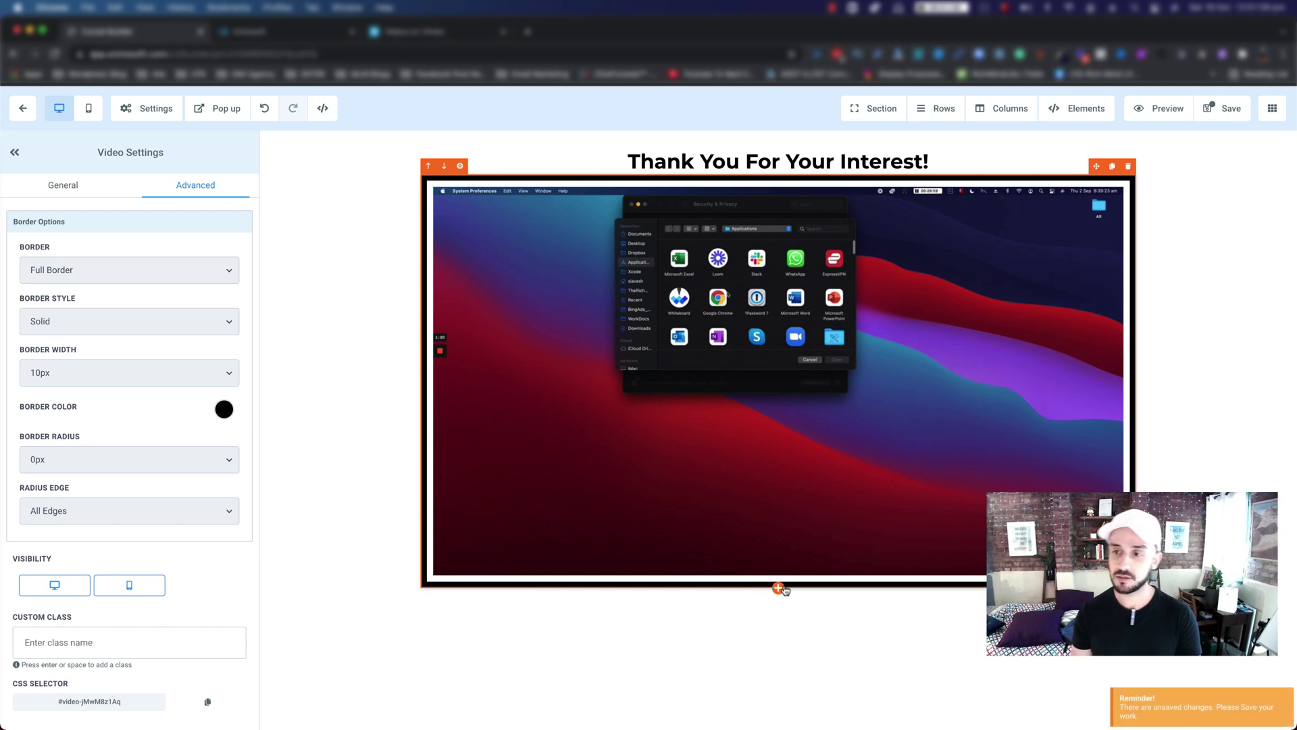
{"action": "left_click", "coordinate": [1075, 114]}
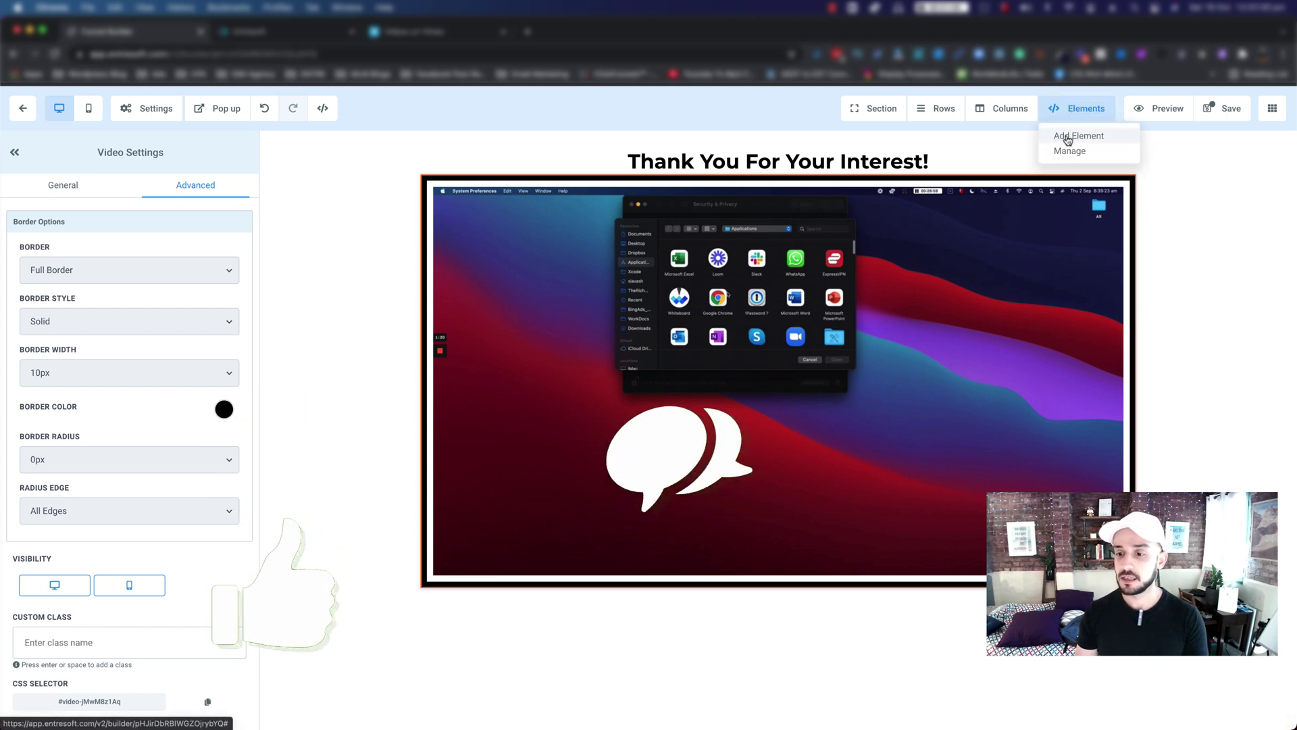
{"action": "left_click", "coordinate": [1068, 136]}
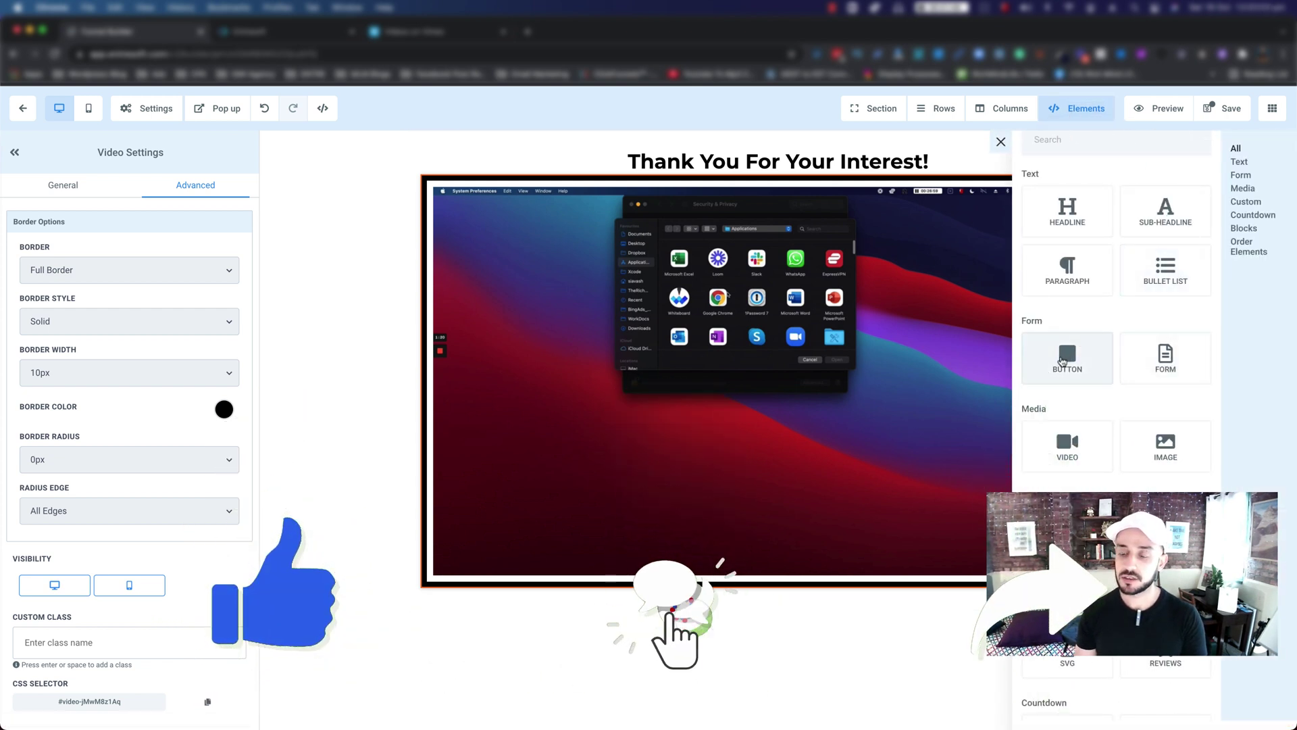
{"action": "left_click_drag", "start_coordinate": [1068, 357], "coordinate": [778, 596]}
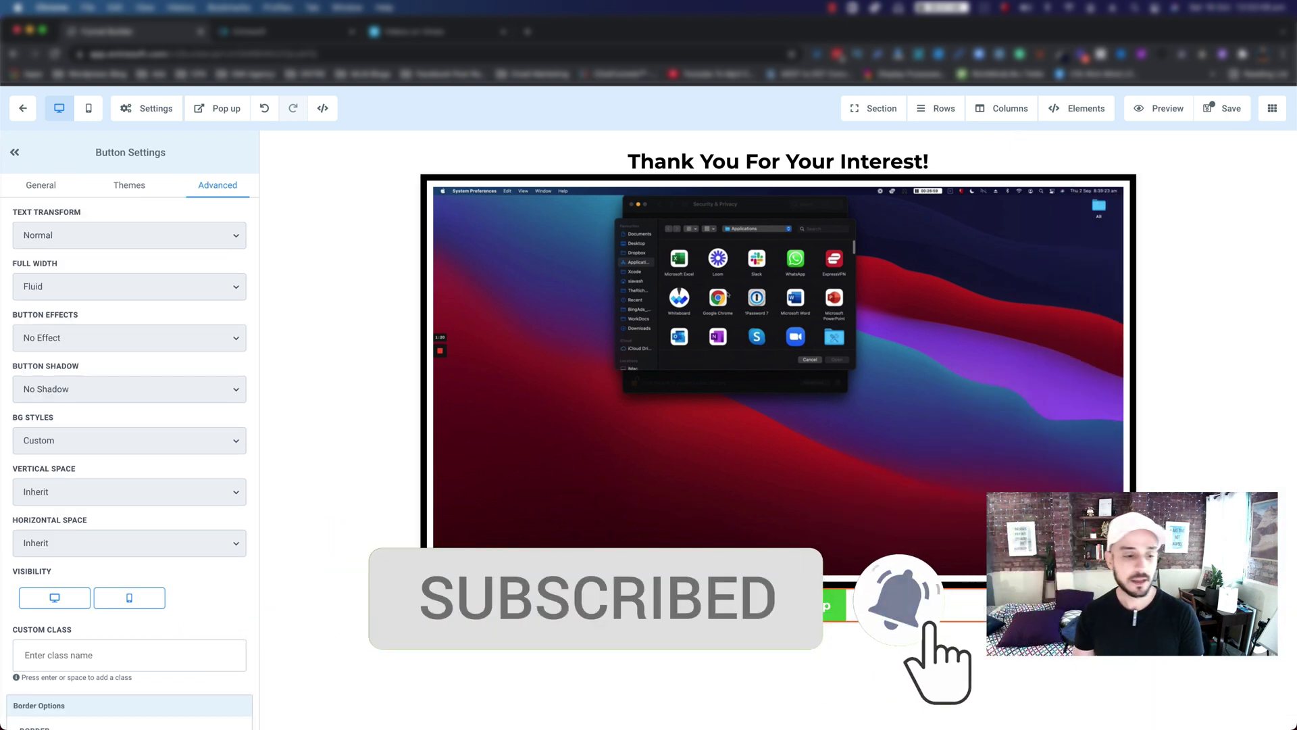
- Try the button's preset styles, applying the dark navy and then light-blue looks
{"action": "left_click", "coordinate": [40, 192]}
{"action": "scroll", "coordinate": [85, 536], "scroll_direction": "down", "scroll_amount": 8}
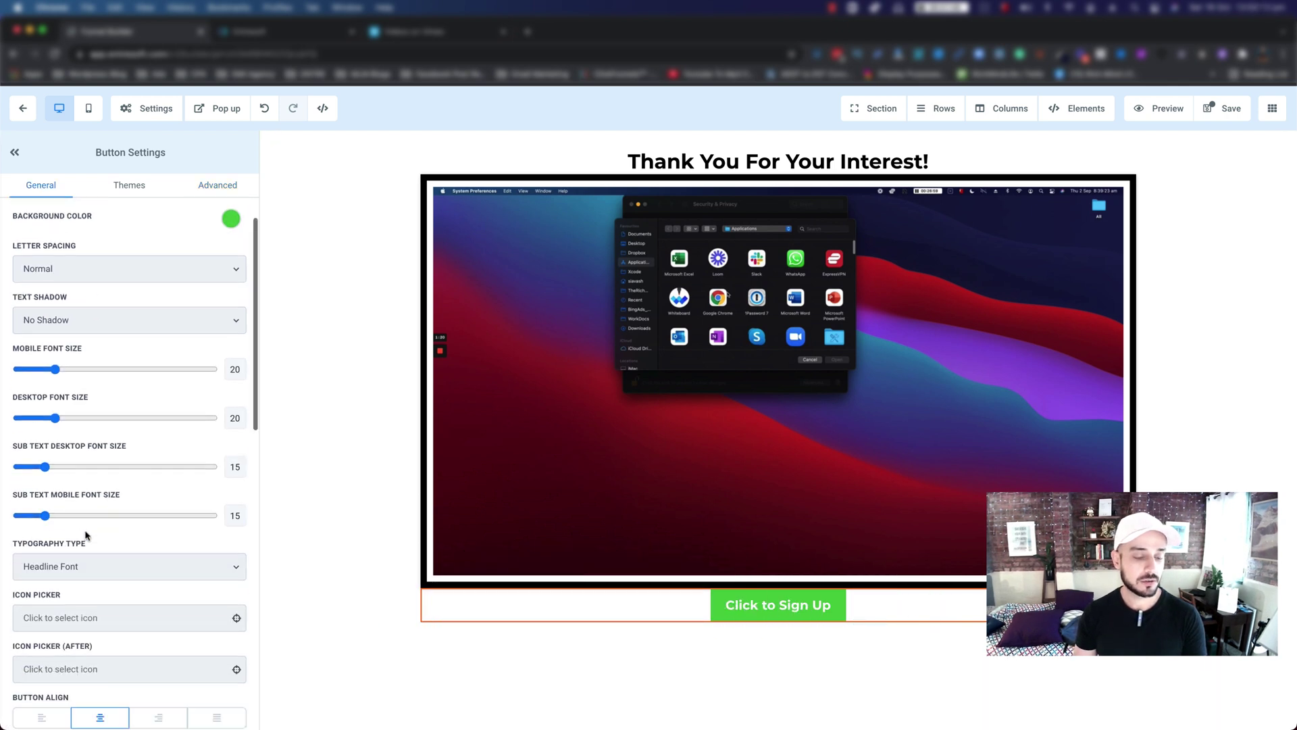
{"action": "scroll", "coordinate": [84, 536], "scroll_direction": "down", "scroll_amount": 3}
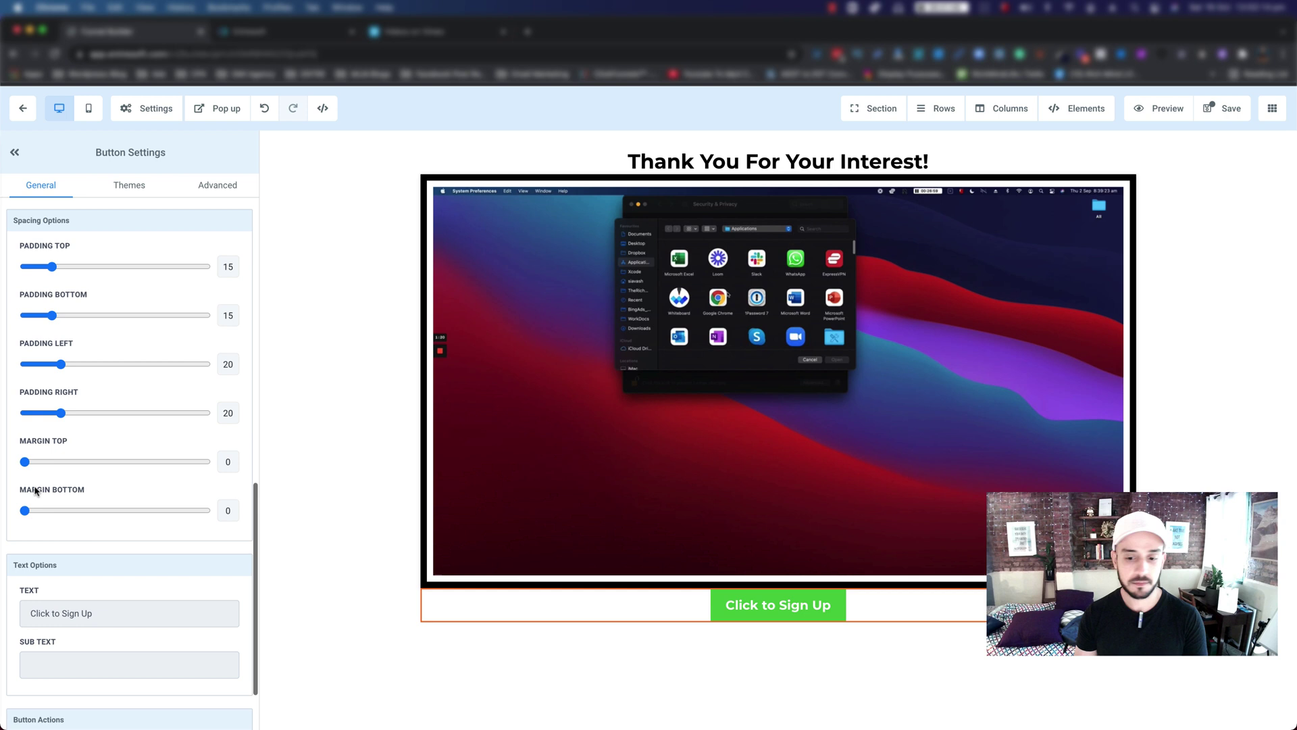
{"action": "left_click_drag", "start_coordinate": [24, 461], "coordinate": [95, 459]}
{"action": "scroll", "coordinate": [95, 459], "scroll_direction": "up", "scroll_amount": 10}
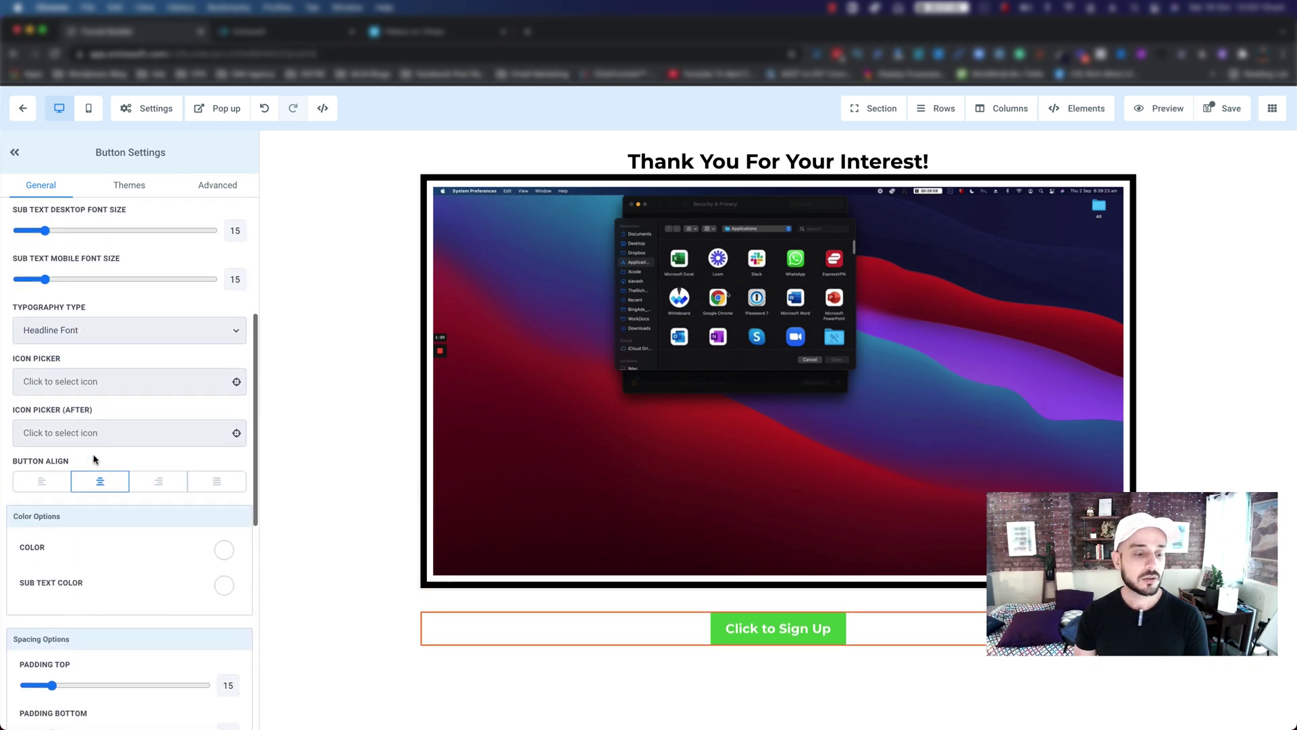
{"action": "left_click", "coordinate": [130, 184]}
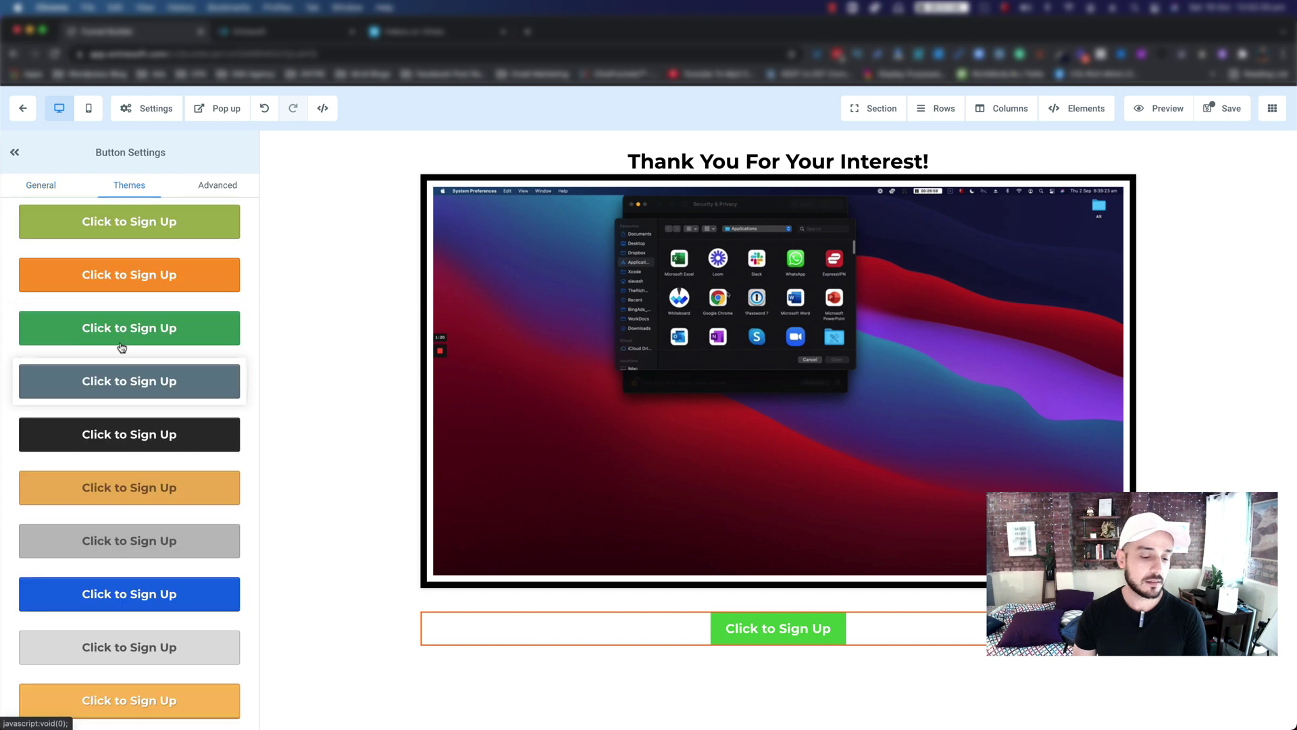
{"action": "scroll", "coordinate": [113, 485], "scroll_direction": "down", "scroll_amount": 8}
{"action": "scroll", "coordinate": [113, 484], "scroll_direction": "down", "scroll_amount": 2}
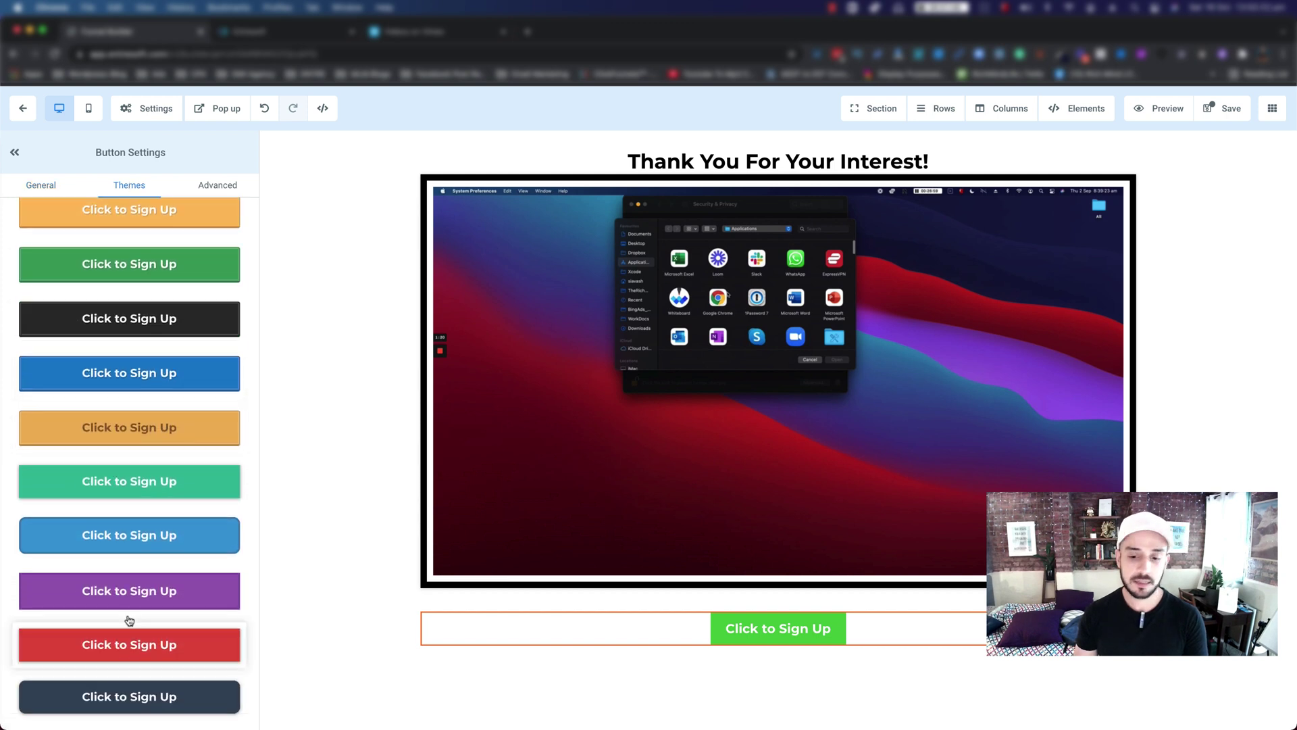
{"action": "left_click", "coordinate": [113, 701]}
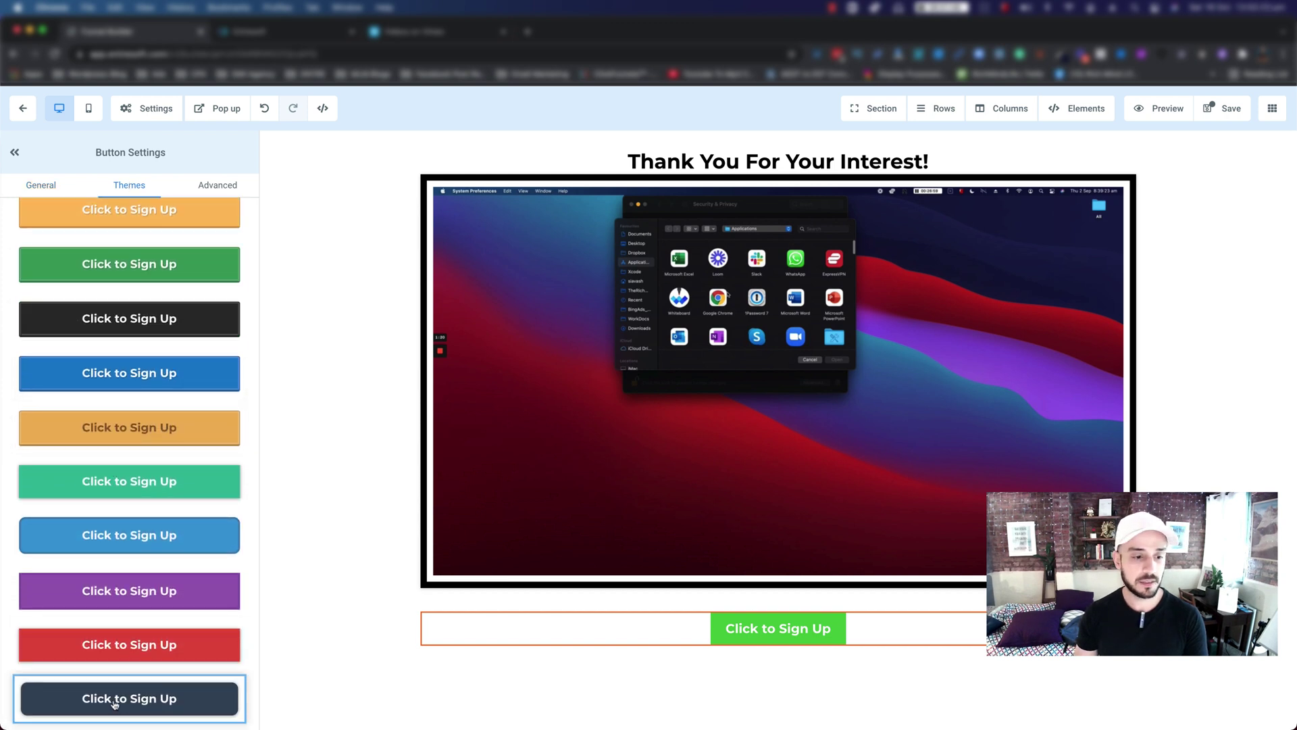
{"action": "left_click", "coordinate": [147, 535]}
- Set the button's Background Color to red in the General settings
{"action": "scroll", "coordinate": [146, 535], "scroll_direction": "up", "scroll_amount": 2}
{"action": "scroll", "coordinate": [145, 535], "scroll_direction": "up", "scroll_amount": 5}
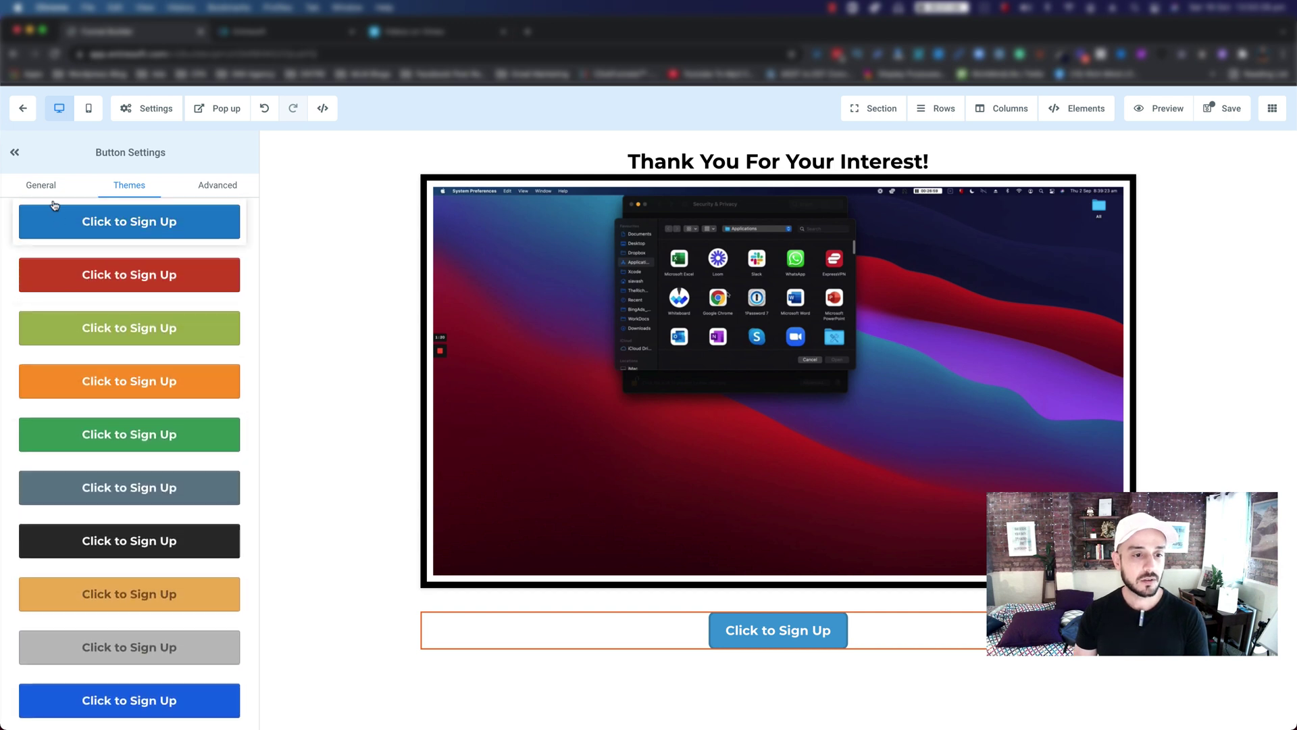
{"action": "left_click", "coordinate": [44, 187]}
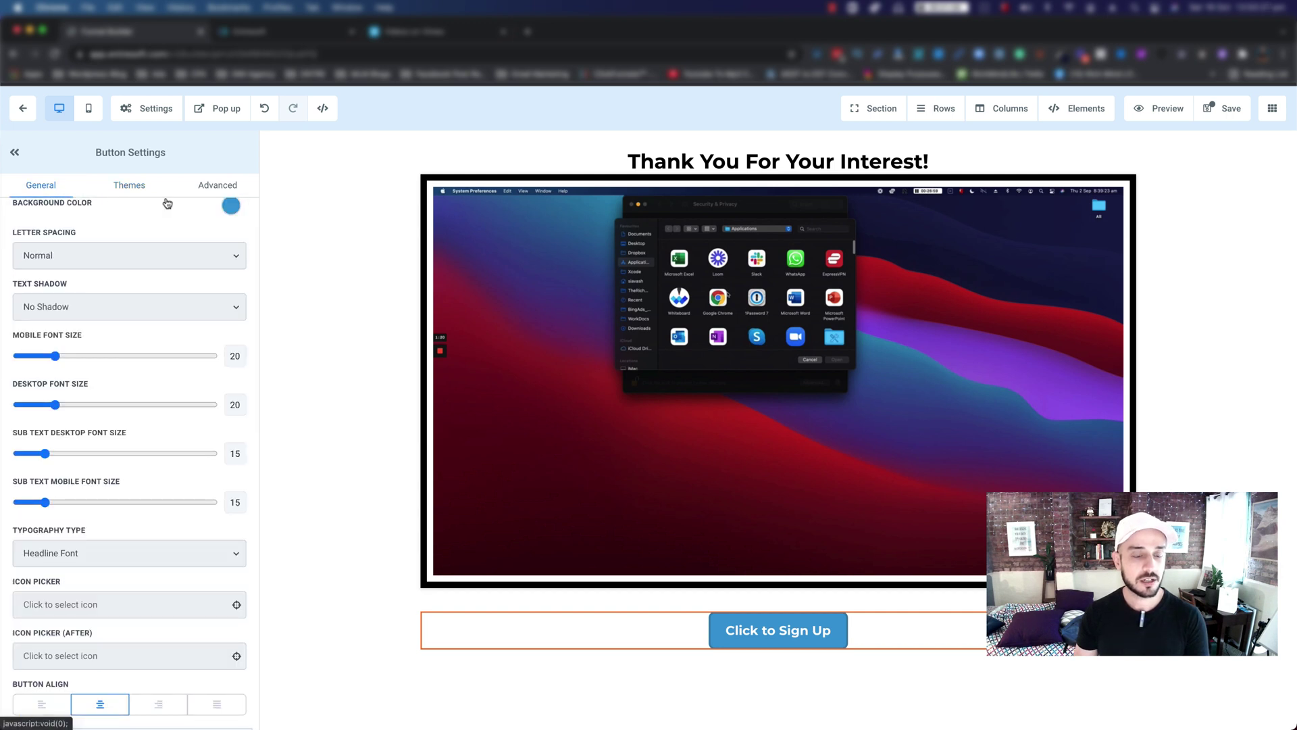
{"action": "left_click", "coordinate": [231, 206]}
{"action": "left_click", "coordinate": [142, 236]}
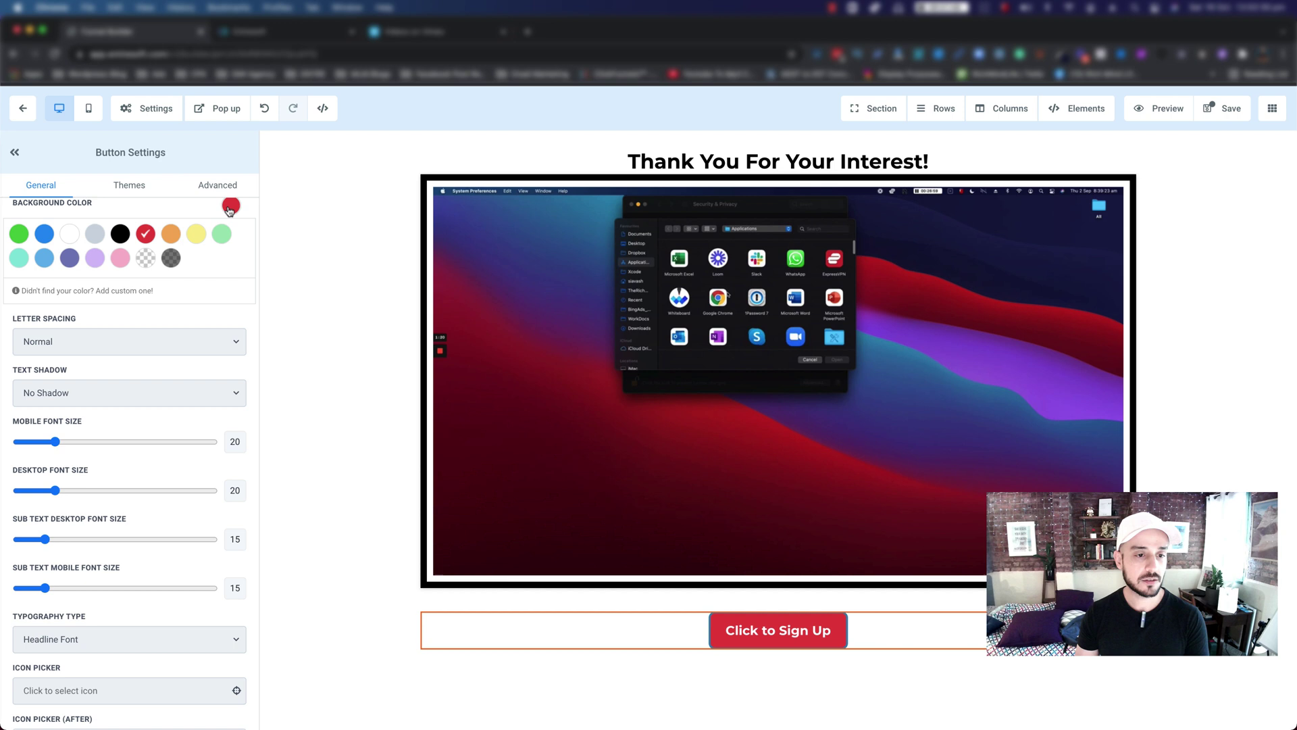
{"action": "left_click", "coordinate": [231, 205]}
- Switch the button's width to Fill Width, then back to Fluid
{"action": "left_click", "coordinate": [206, 185]}
{"action": "scroll", "coordinate": [139, 273], "scroll_direction": "up", "scroll_amount": 1}
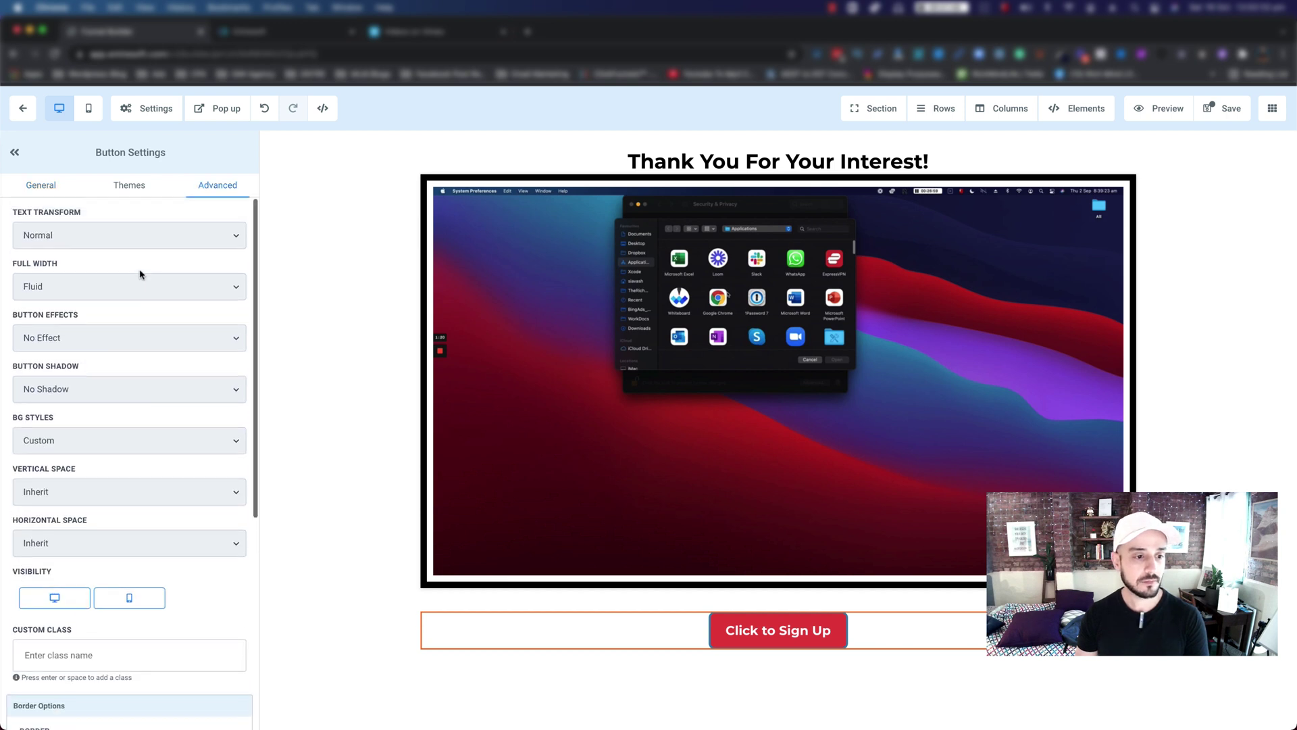
{"action": "left_click", "coordinate": [130, 289]}
{"action": "left_click", "coordinate": [117, 302]}
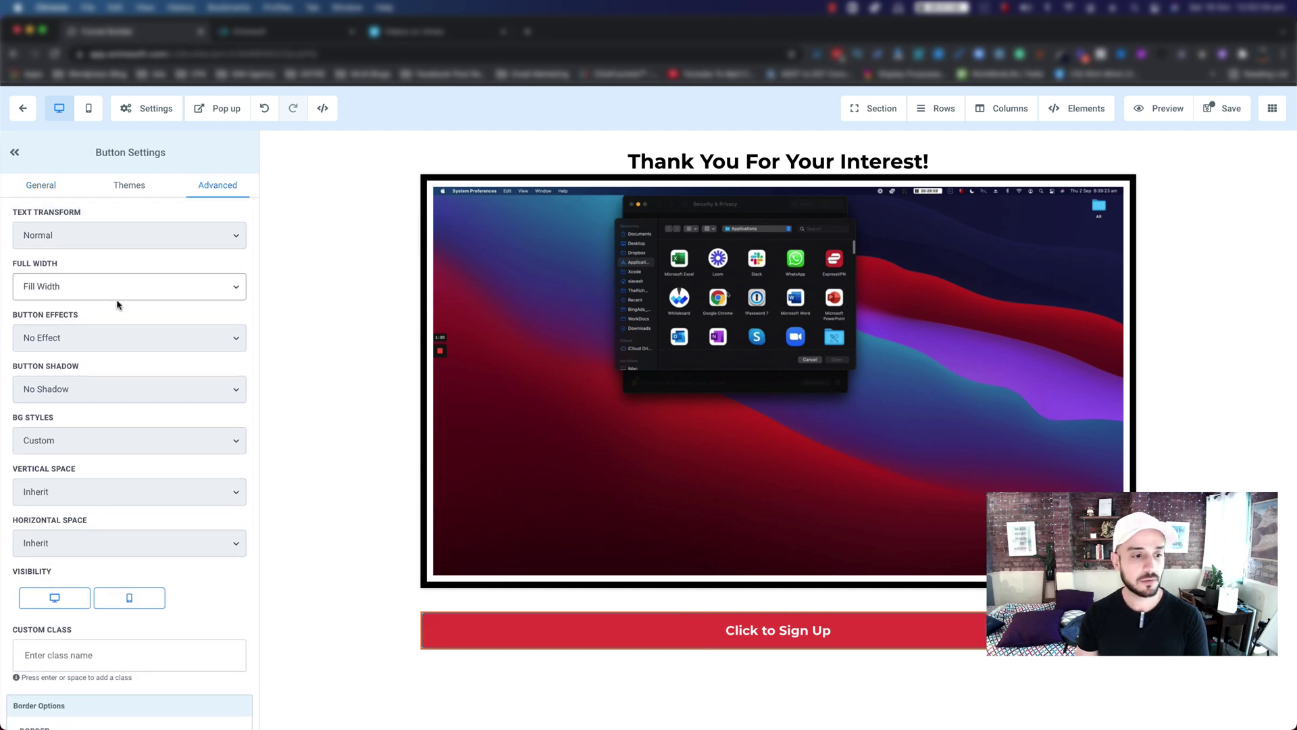
{"action": "left_click", "coordinate": [100, 292]}
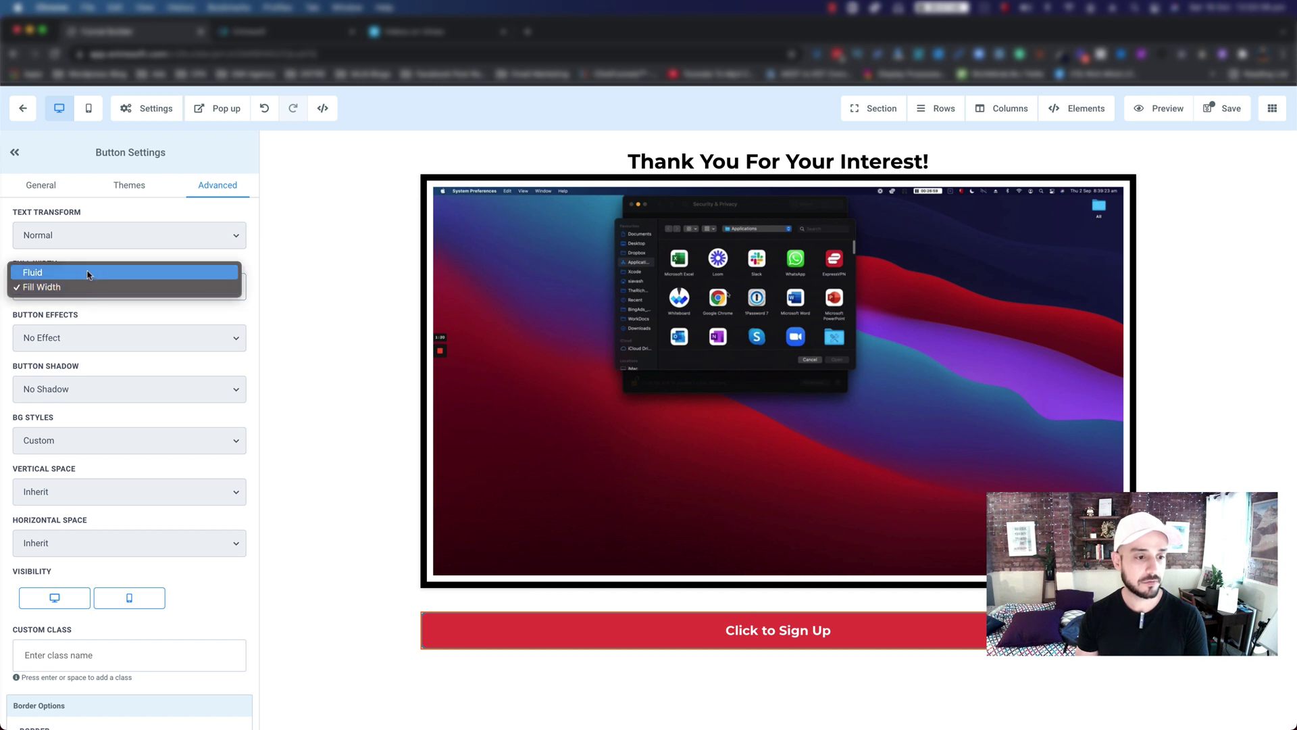
{"action": "left_click", "coordinate": [87, 271]}
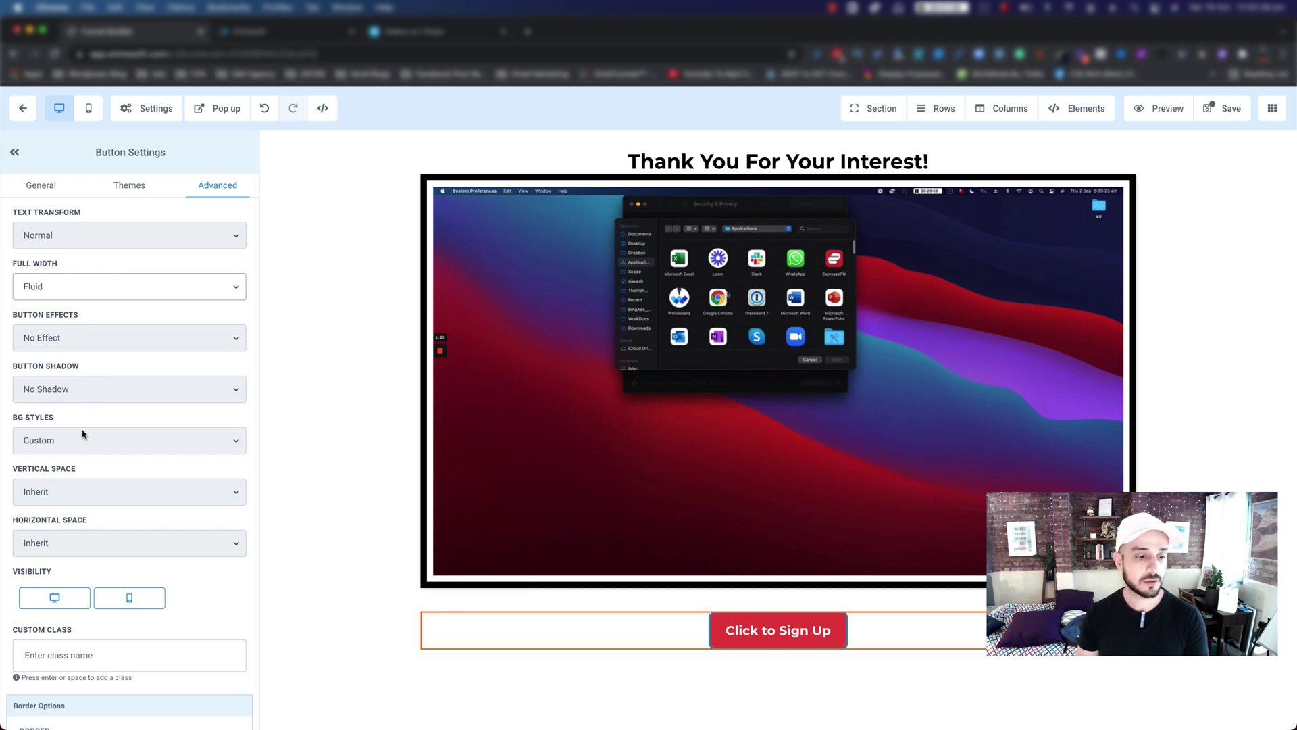
- Scroll the button's General settings down to Text Options
{"action": "left_click", "coordinate": [30, 186]}
{"action": "scroll", "coordinate": [121, 423], "scroll_direction": "down", "scroll_amount": 10}
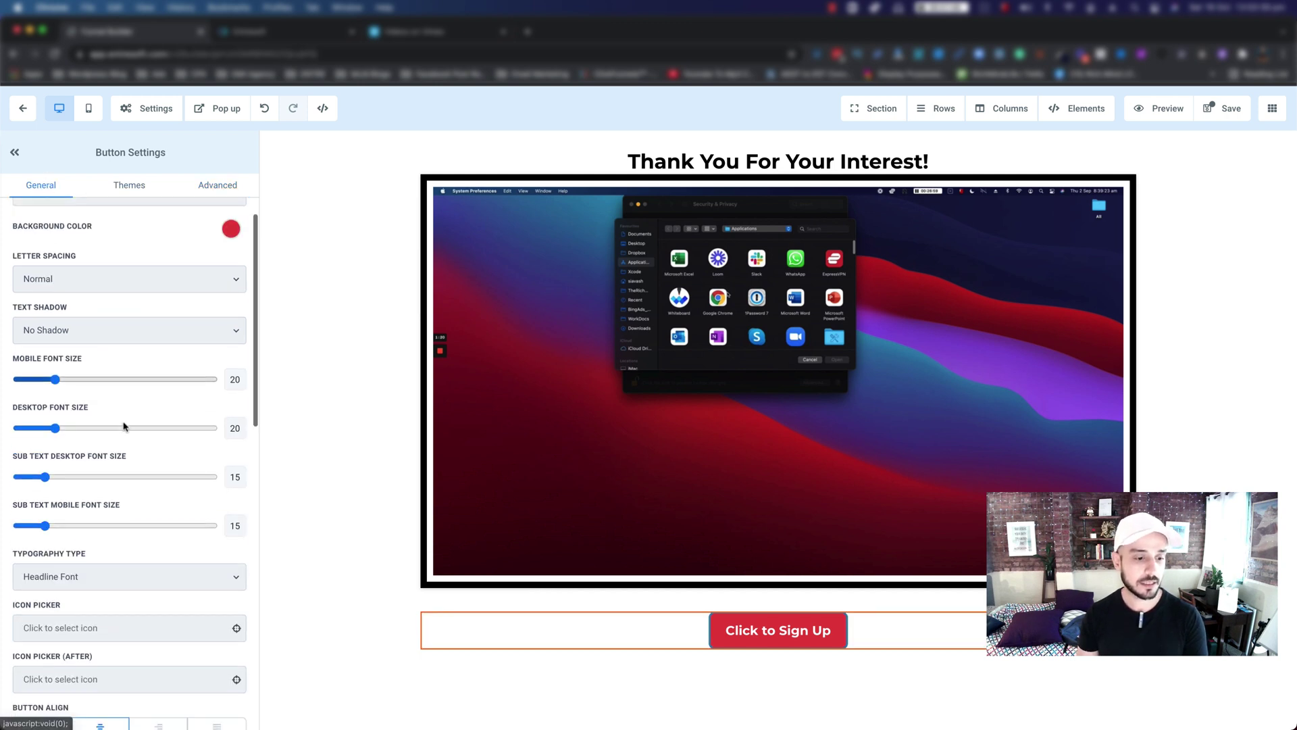
{"action": "scroll", "coordinate": [122, 429], "scroll_direction": "down", "scroll_amount": 5}
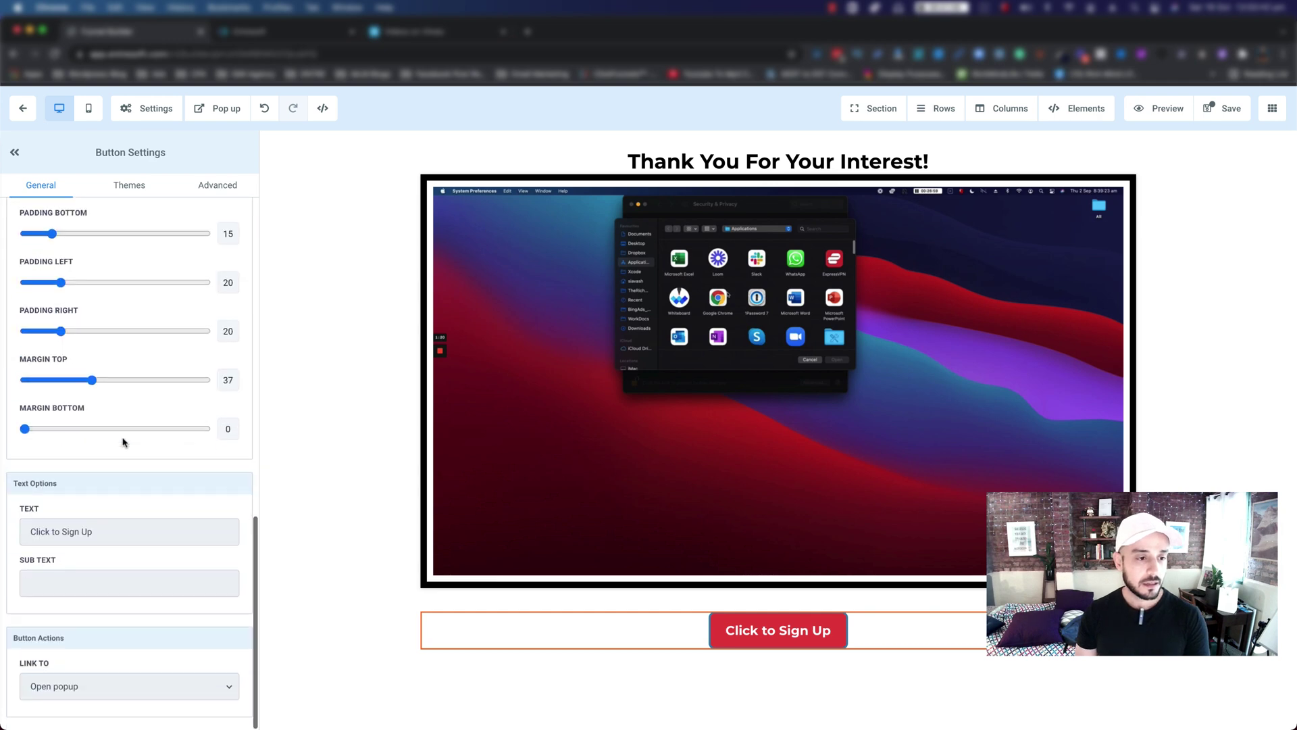
{"action": "scroll", "coordinate": [108, 506], "scroll_direction": "up", "scroll_amount": 15}
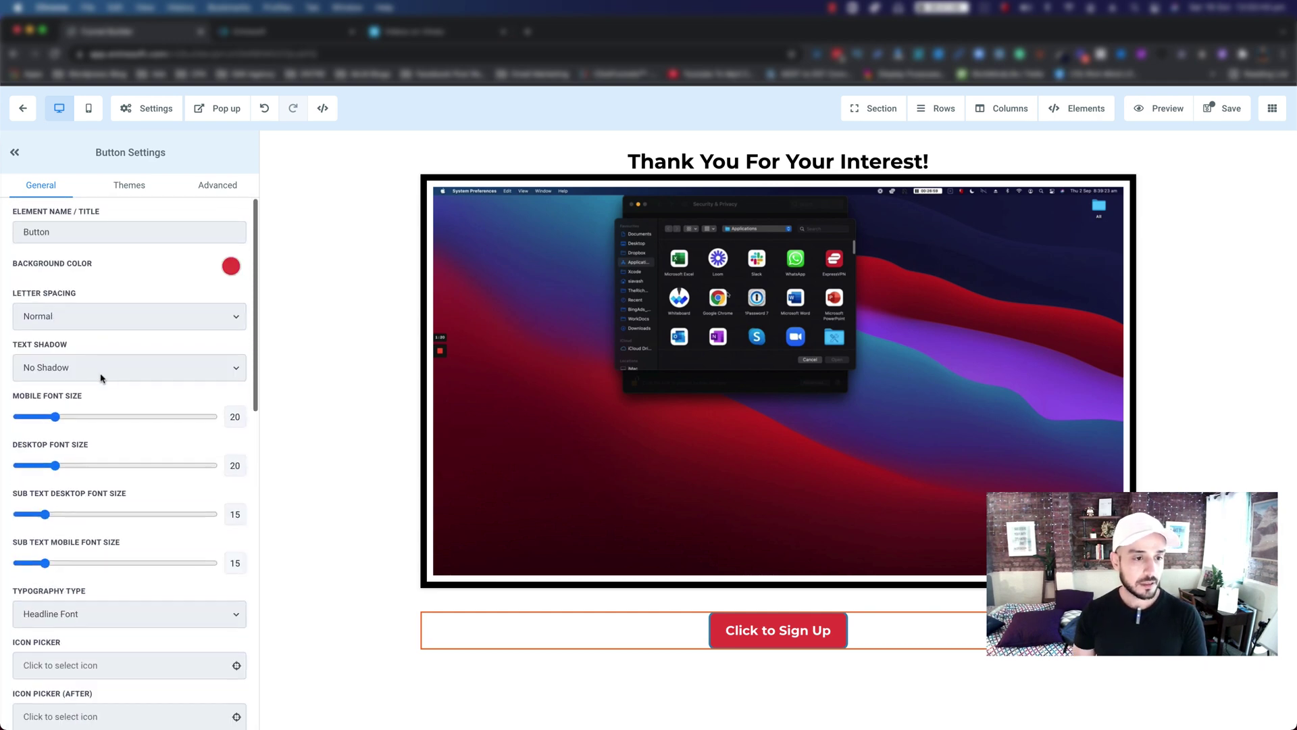
{"action": "scroll", "coordinate": [79, 518], "scroll_direction": "down", "scroll_amount": 3}
{"action": "scroll", "coordinate": [127, 420], "scroll_direction": "down", "scroll_amount": 11}
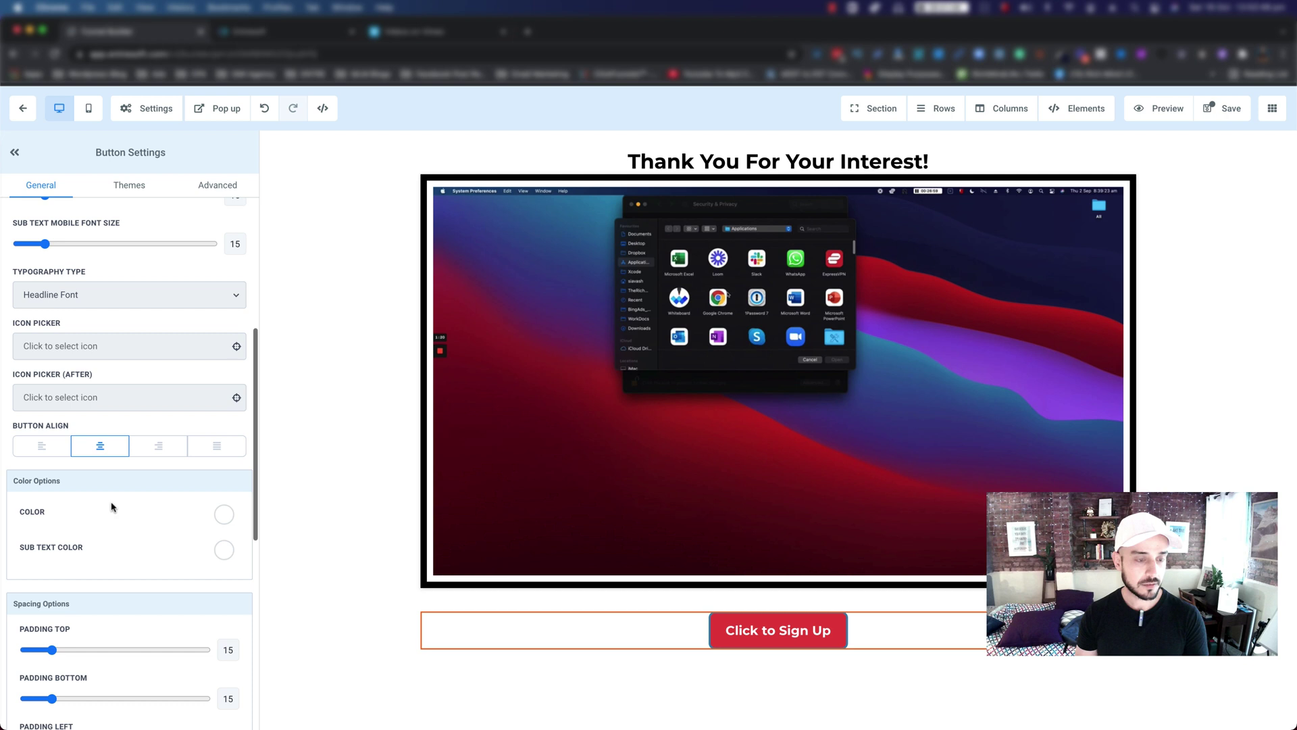
{"action": "scroll", "coordinate": [181, 433], "scroll_direction": "down", "scroll_amount": 4}
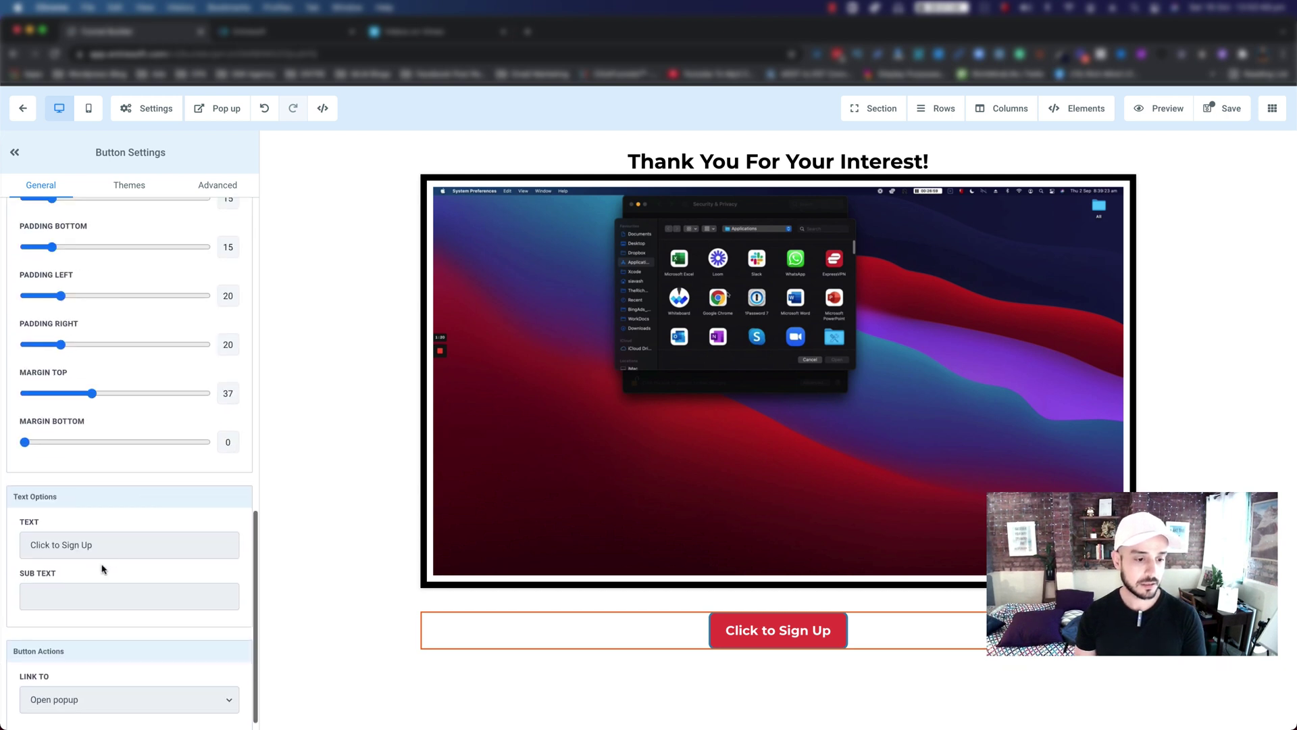
- Replace the button label 'Click to Sign Up' with 'Watch The Video Now!'
{"action": "triple_click", "coordinate": [108, 530]}
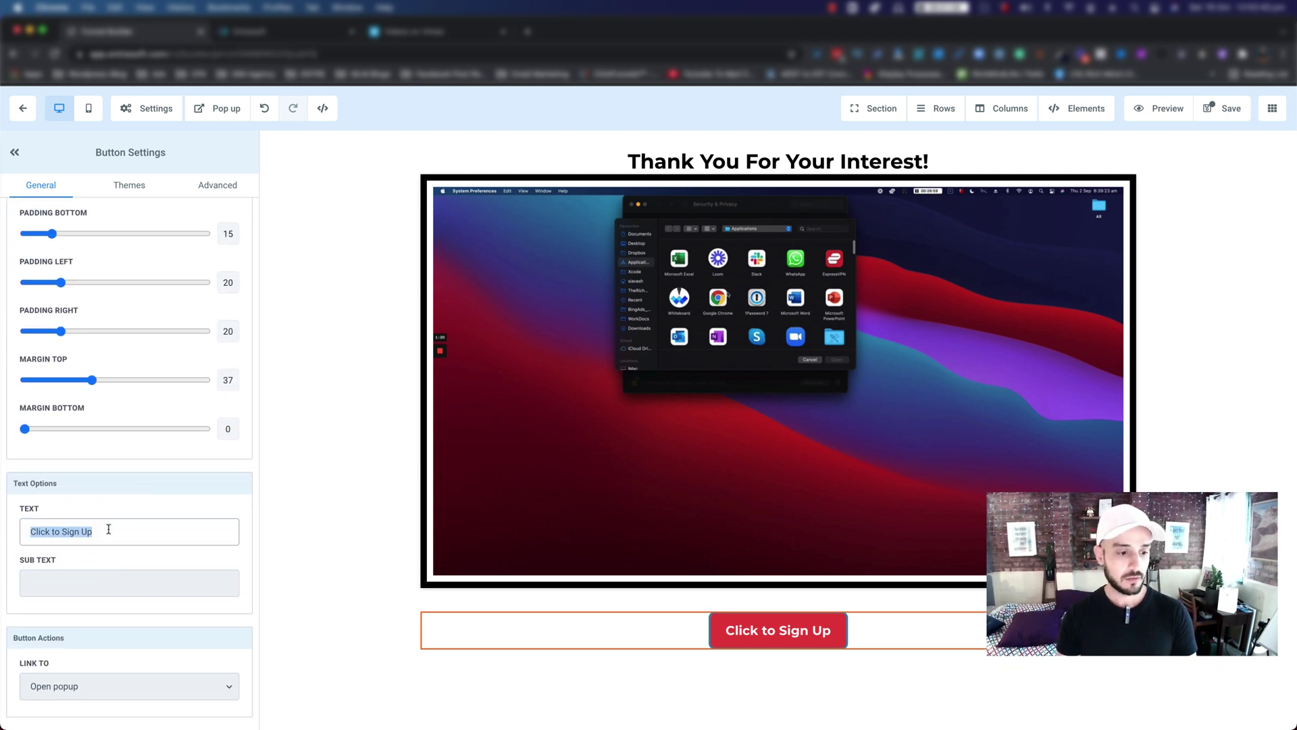
{"action": "type", "text": "Watch The"}
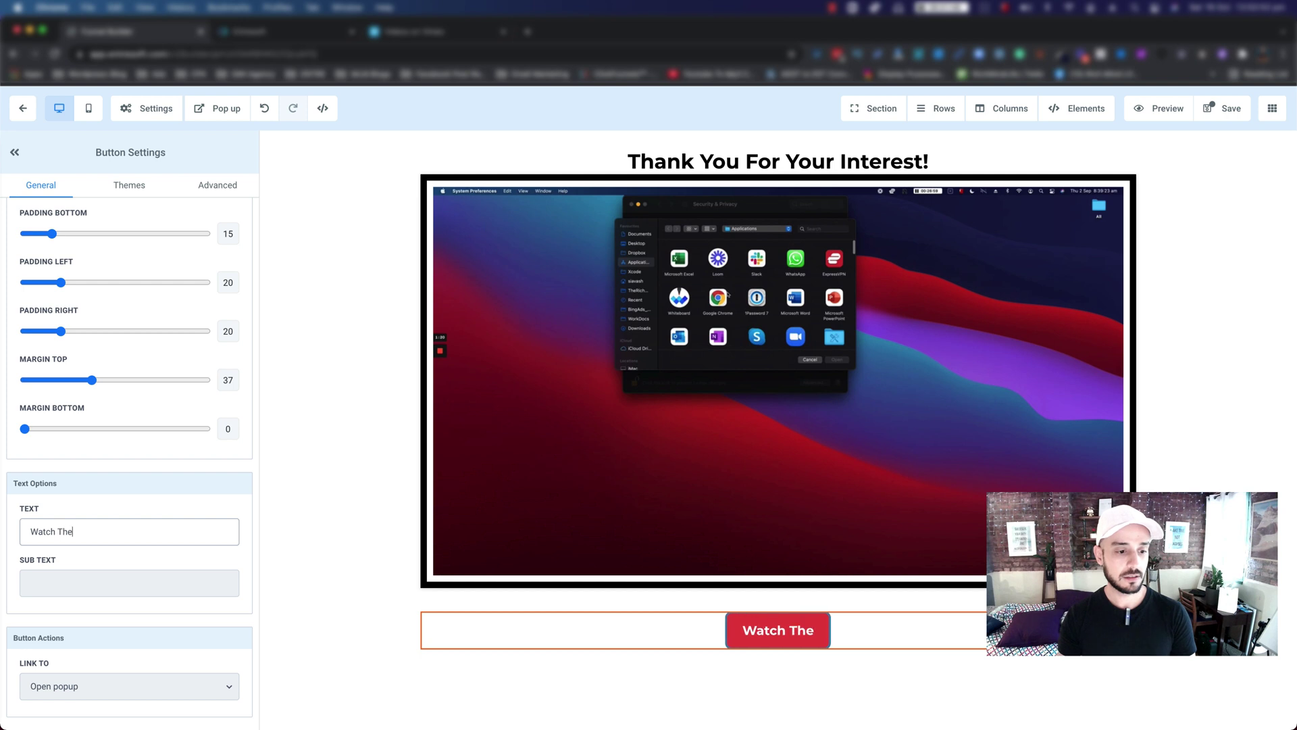
{"action": "type", "text": " View"}
{"action": "key", "text": "BackSpace"}
{"action": "key", "text": "BackSpace"}
{"action": "type", "text": "deo "}
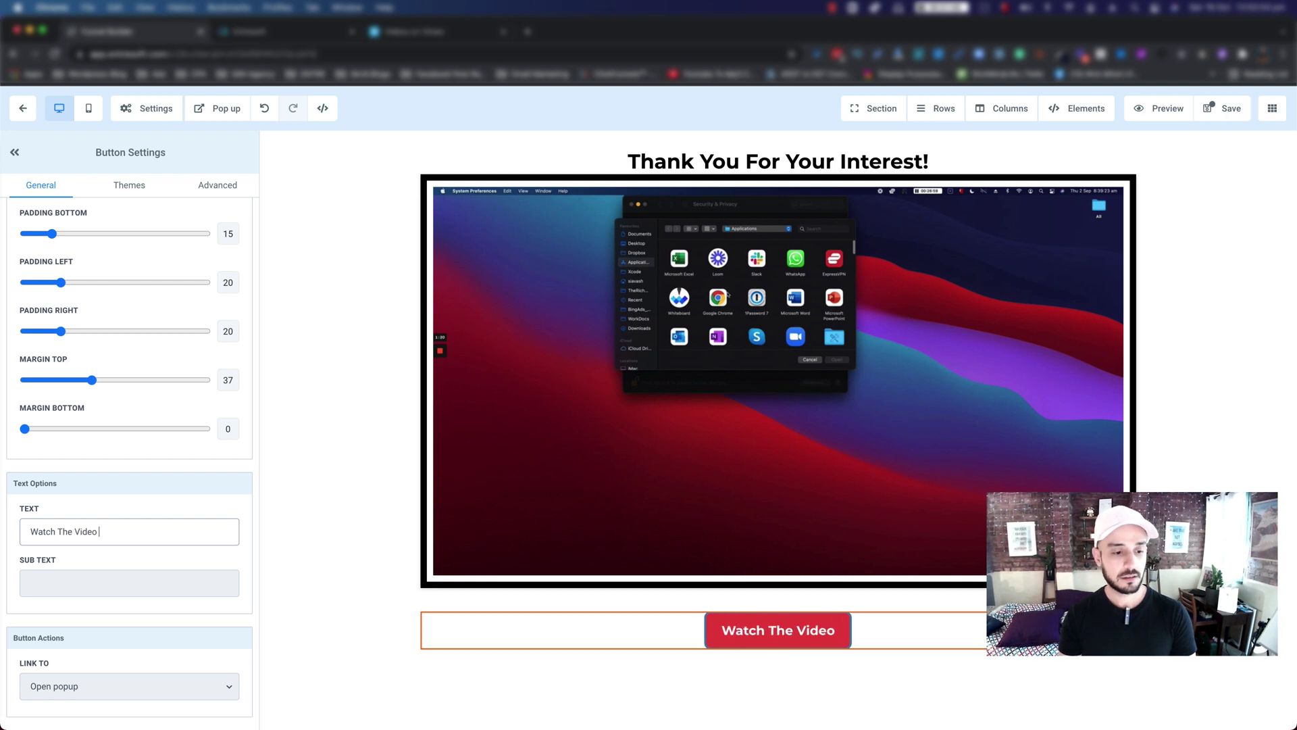
{"action": "type", "text": "Now!"}
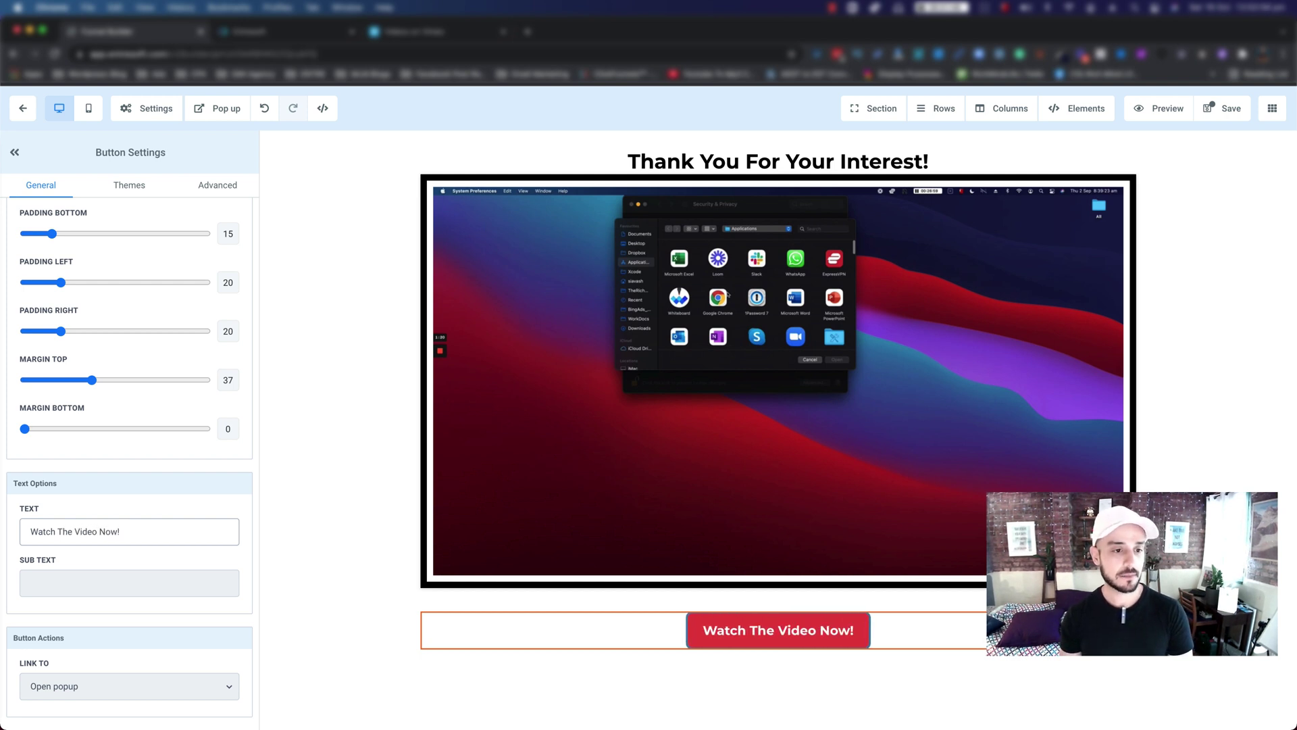
{"action": "scroll", "coordinate": [67, 453], "scroll_direction": "up", "scroll_amount": 8}
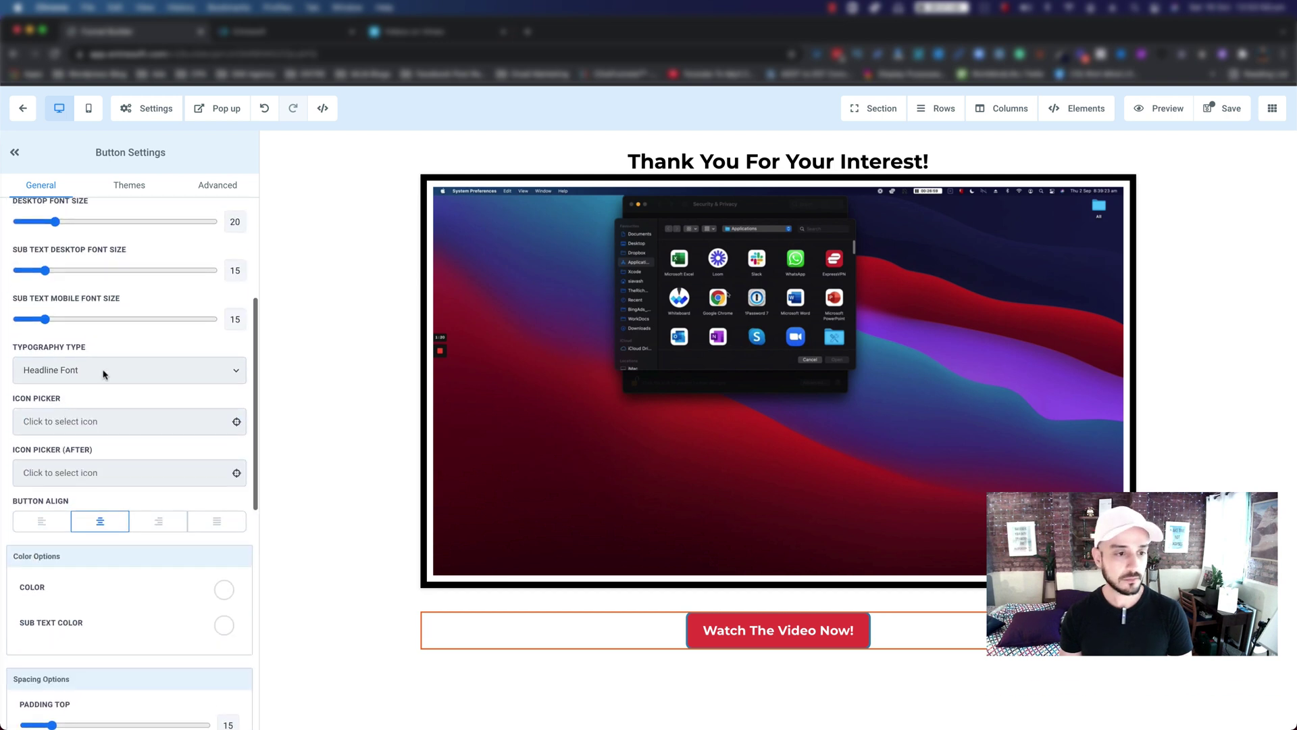
{"action": "scroll", "coordinate": [103, 374], "scroll_direction": "up", "scroll_amount": 7}
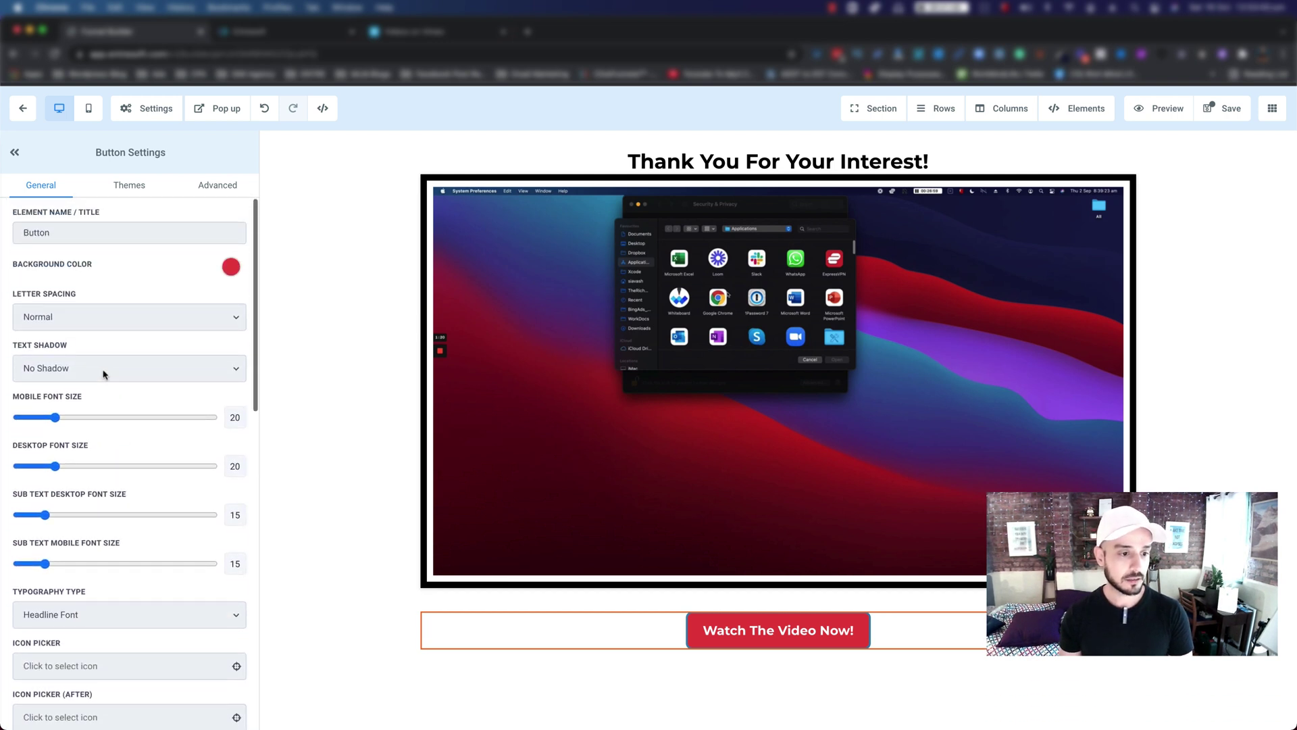
{"action": "left_click", "coordinate": [218, 188]}
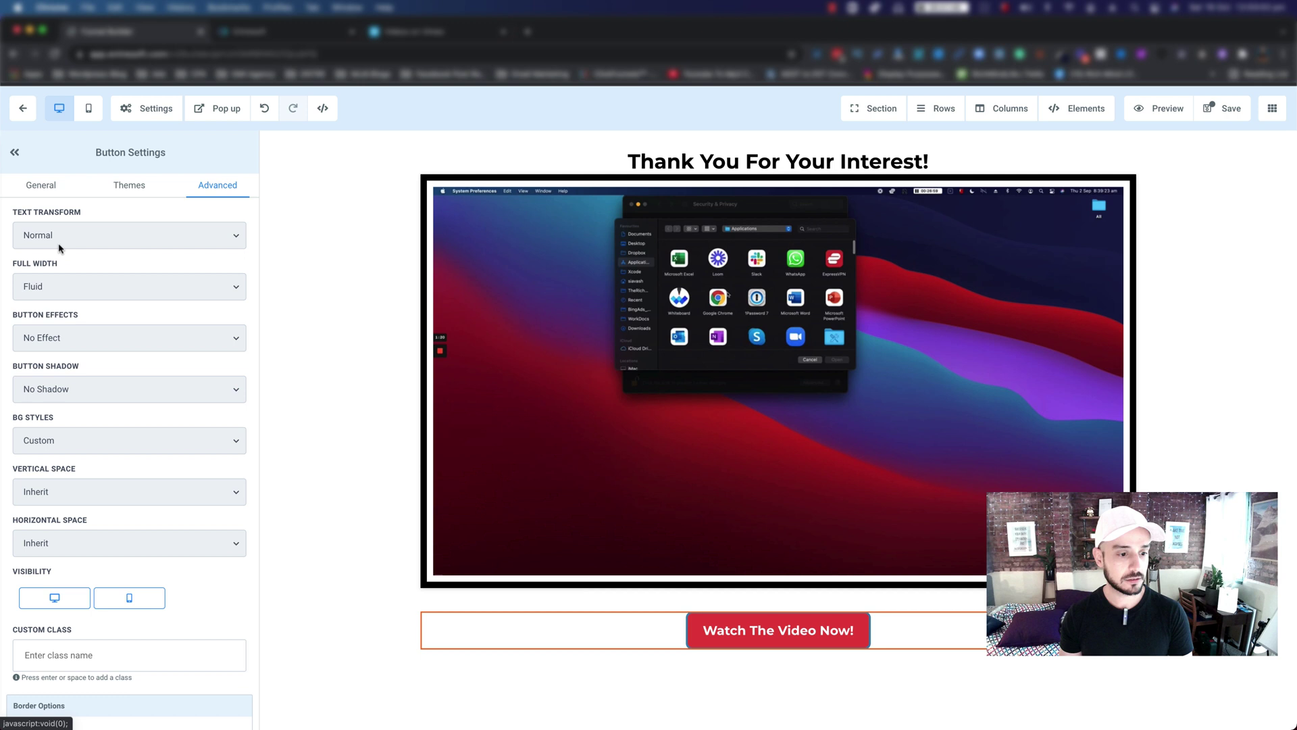
- Set the Watch The Video Now! button's border to No Border
{"action": "scroll", "coordinate": [78, 399], "scroll_direction": "down", "scroll_amount": 5}
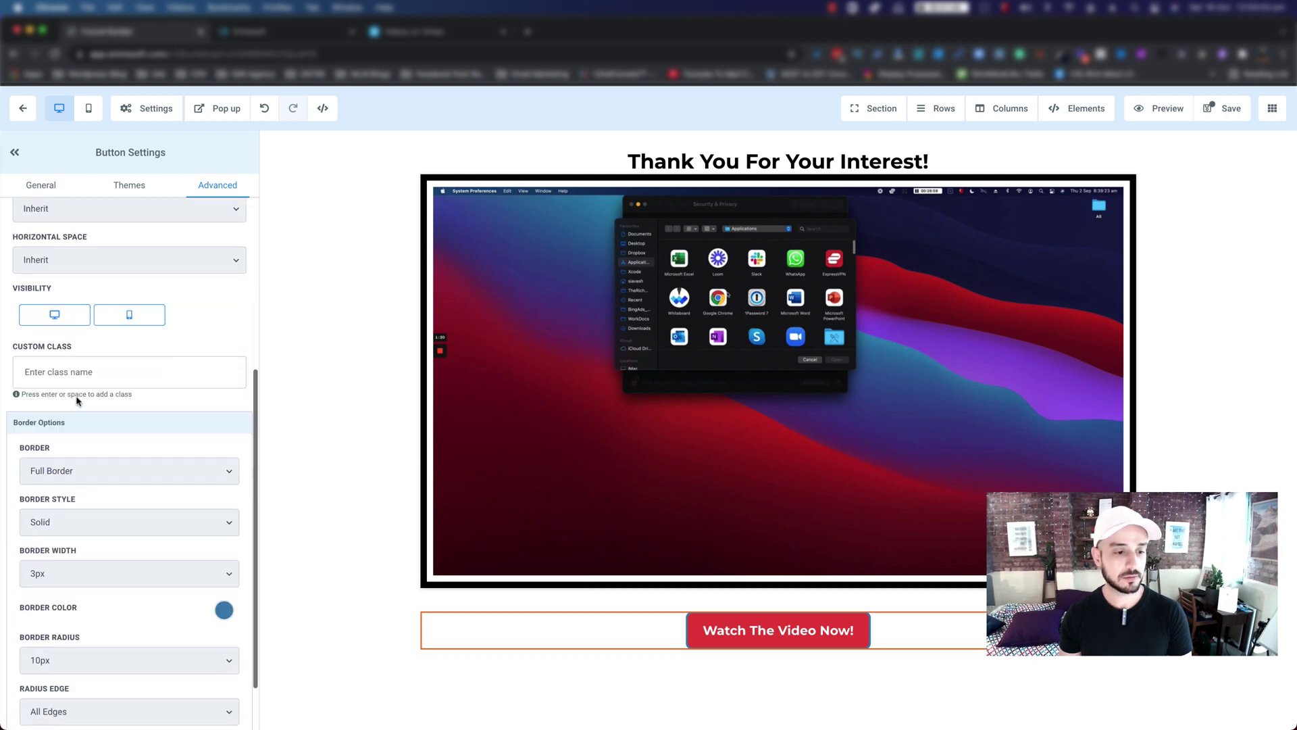
{"action": "left_click", "coordinate": [90, 433]}
{"action": "left_click", "coordinate": [73, 415]}
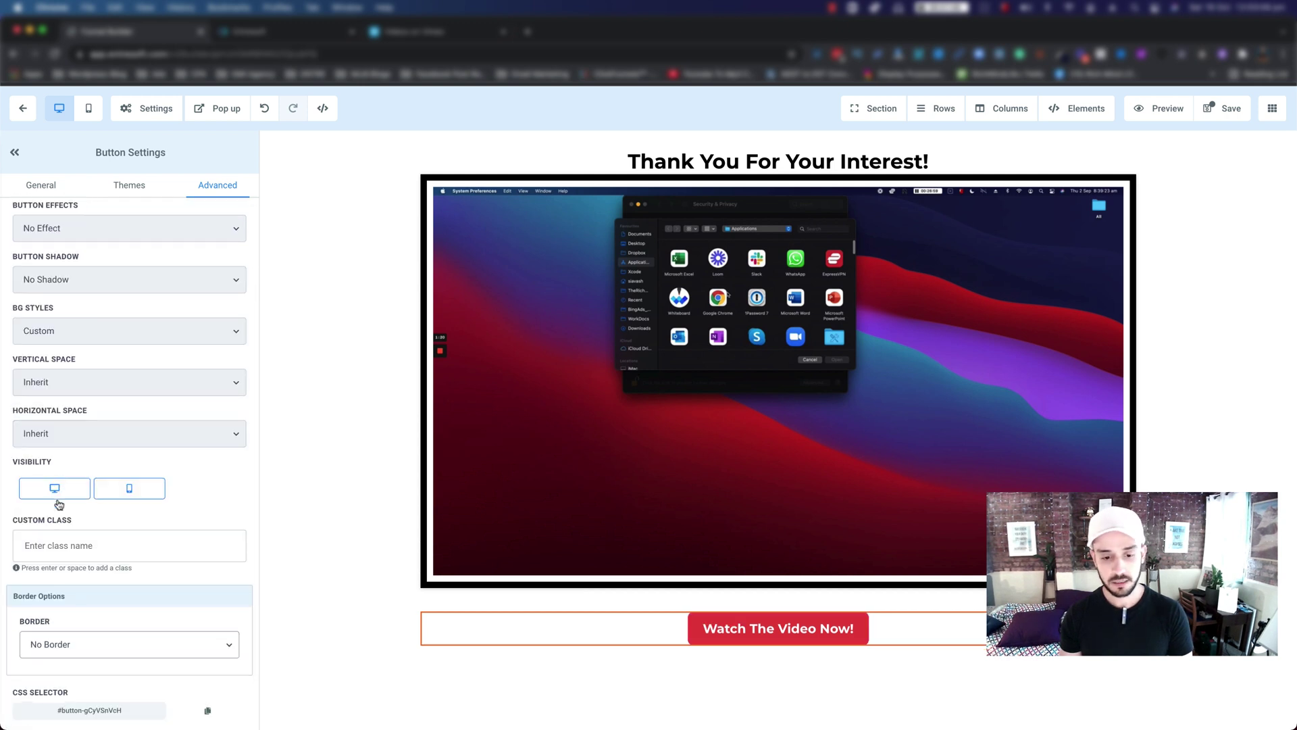
- Save the thank-you page and reselect the Watch The Video Now! button
{"action": "left_click", "coordinate": [389, 653]}
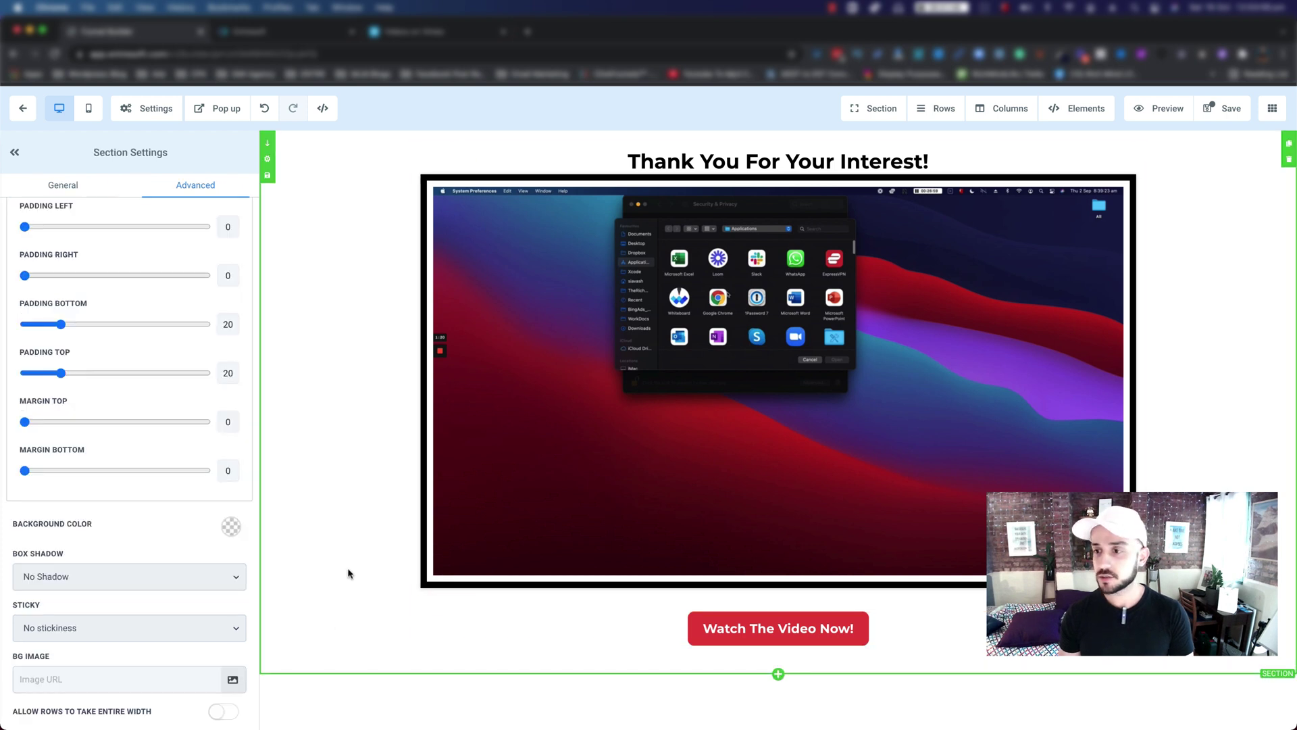
{"action": "left_click", "coordinate": [1203, 115]}
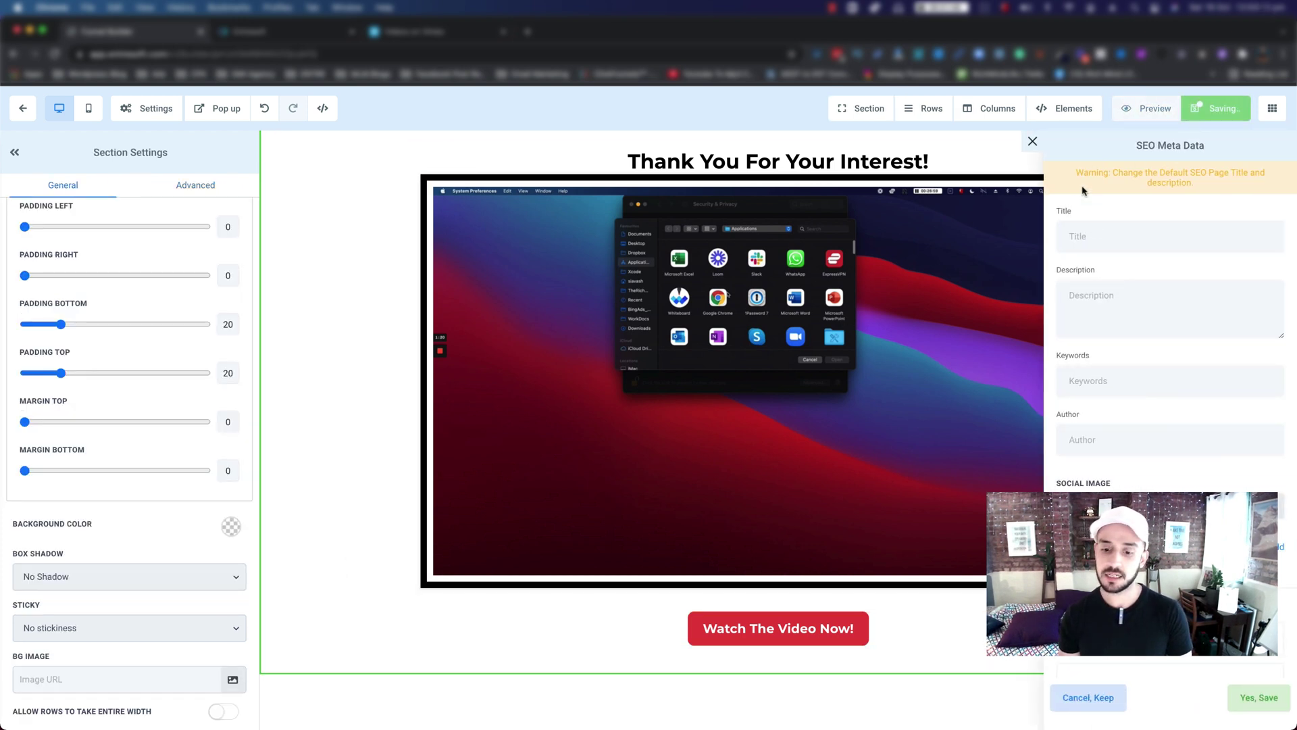
{"action": "left_click", "coordinate": [1033, 141]}
{"action": "left_click", "coordinate": [735, 641]}
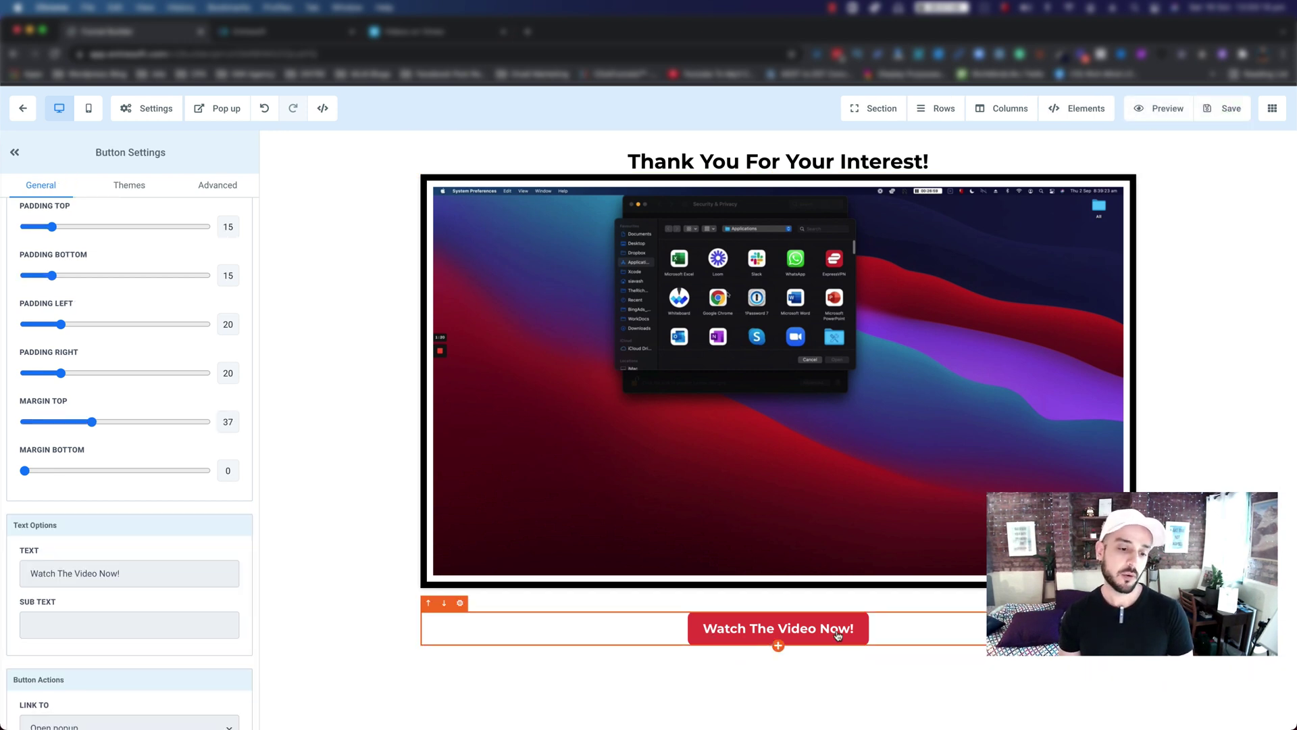
- Set the button's action to link to a Website
{"action": "scroll", "coordinate": [160, 570], "scroll_direction": "down", "scroll_amount": 1}
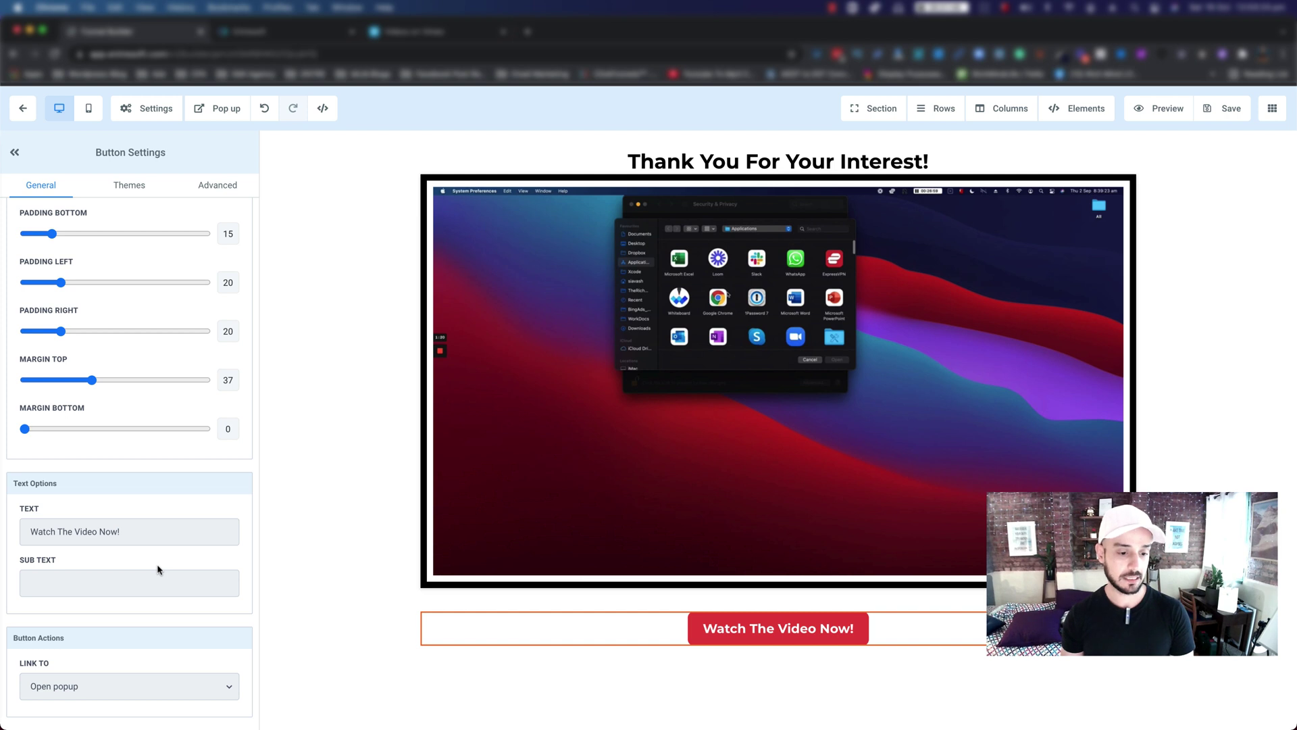
{"action": "left_click", "coordinate": [203, 691]}
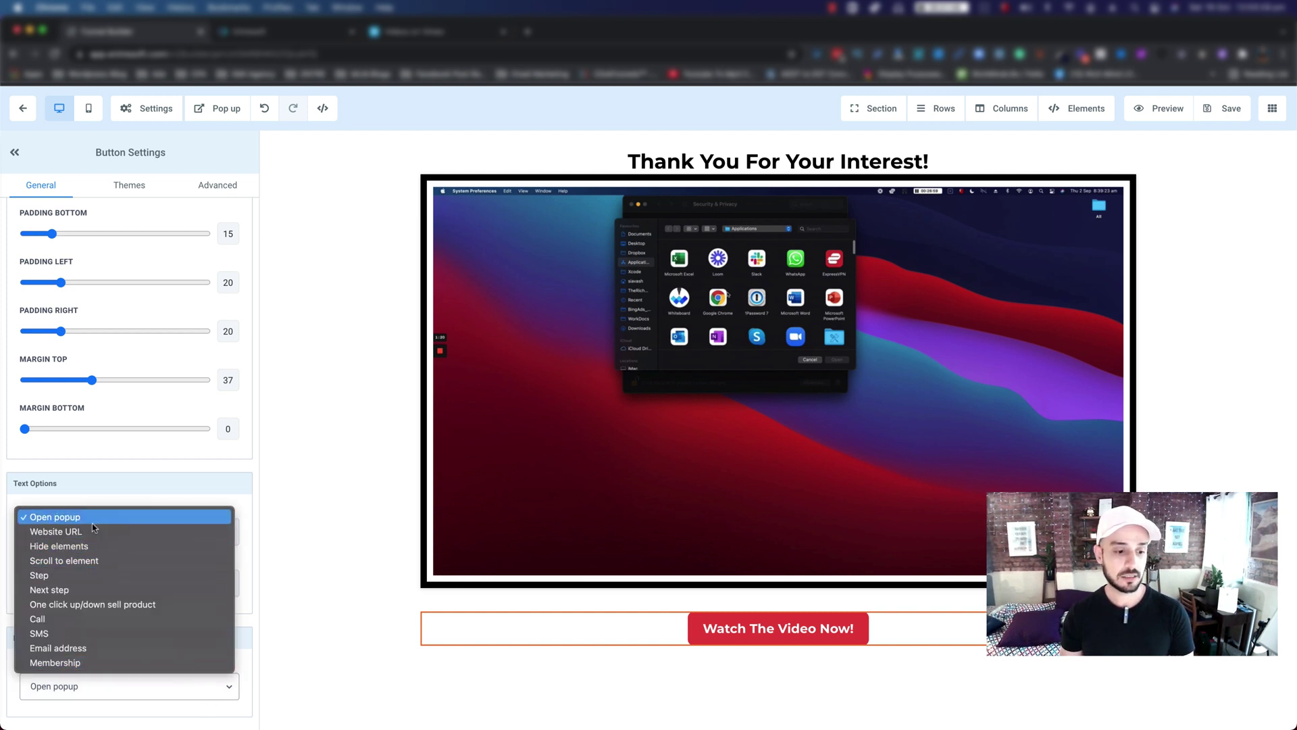
{"action": "left_click", "coordinate": [67, 533]}
{"action": "scroll", "coordinate": [81, 696], "scroll_direction": "down", "scroll_amount": 3}
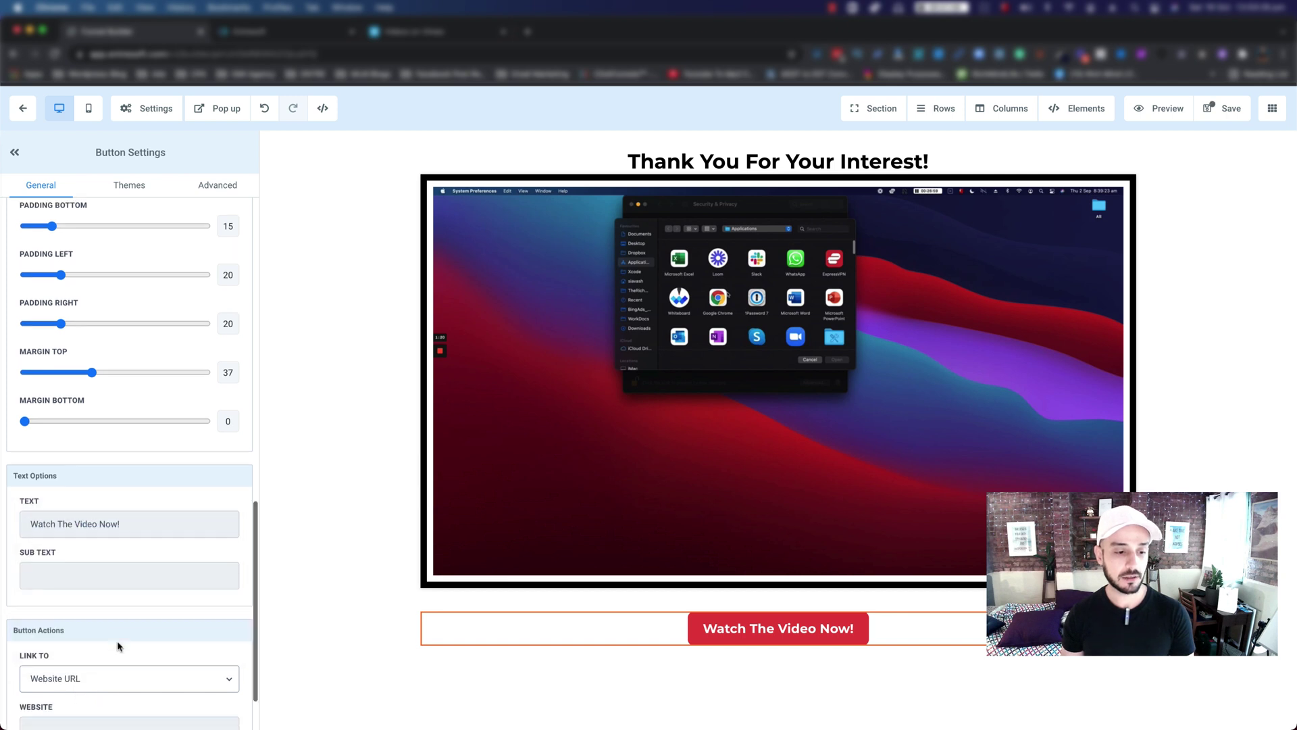
{"action": "left_click", "coordinate": [90, 654]}
{"action": "type", "text": "ca"}
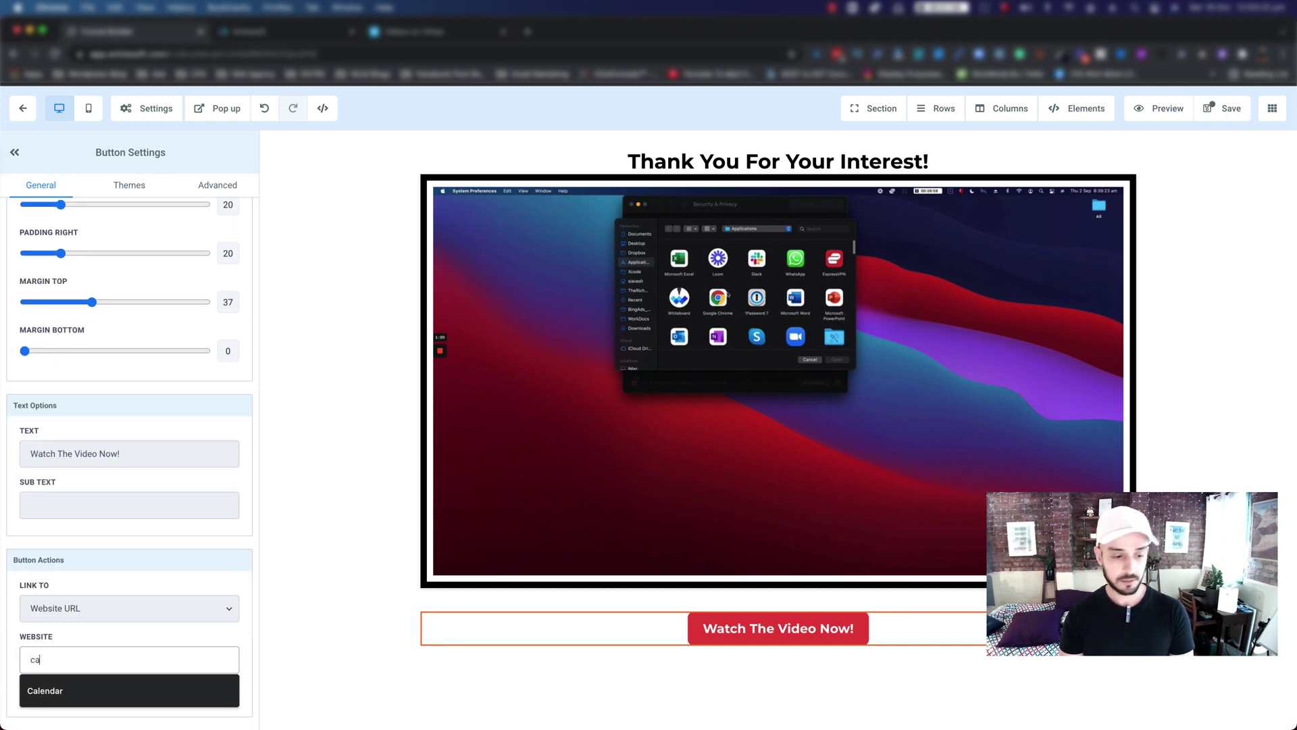
{"action": "key", "text": "BackSpace"}
{"action": "key", "text": "BackSpace"}
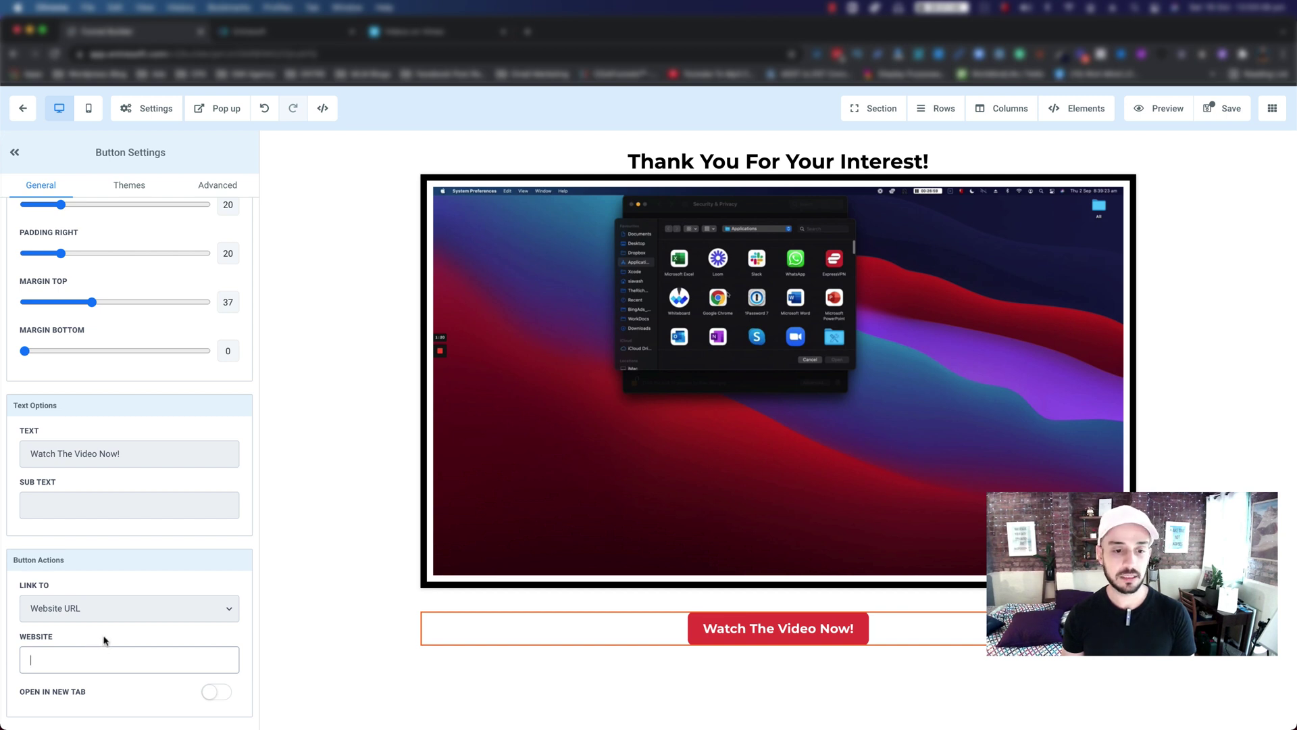
- Paste the affiliate offer URL into the button's Website field
{"action": "left_click", "coordinate": [649, 666]}
{"action": "left_click", "coordinate": [702, 629]}
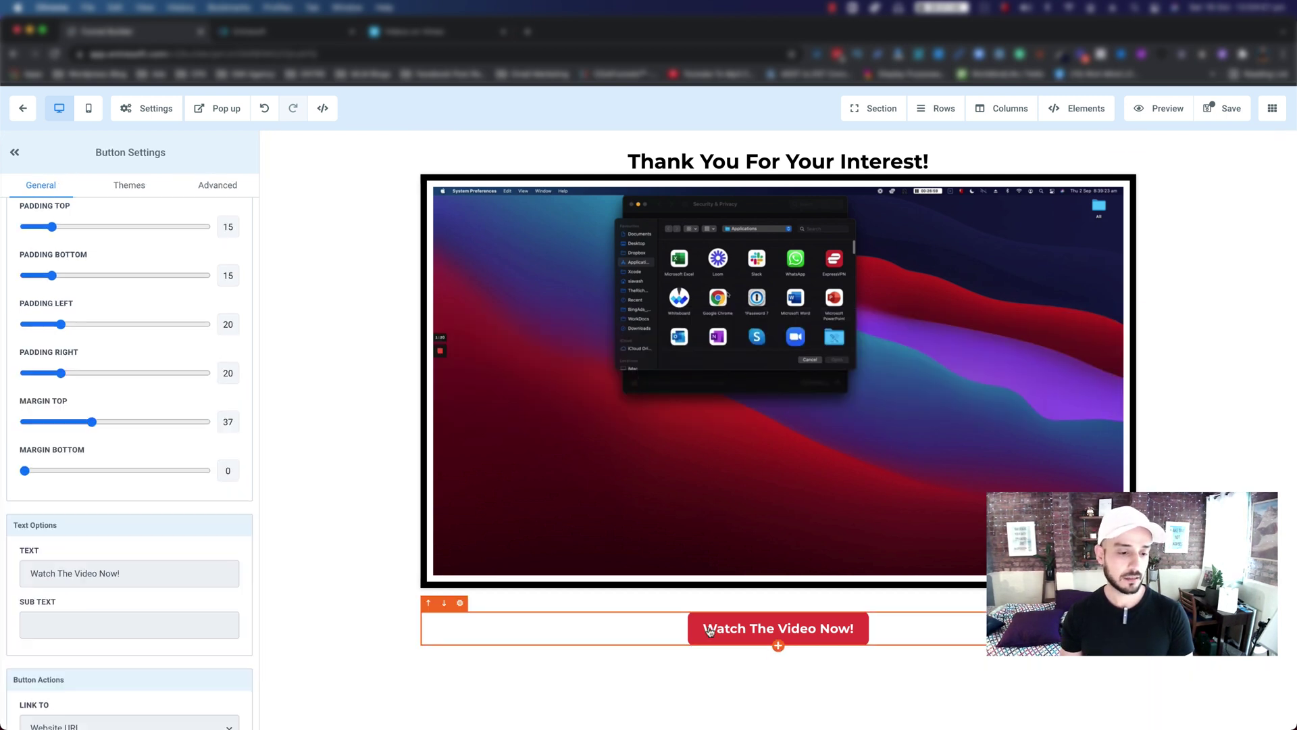
{"action": "scroll", "coordinate": [85, 653], "scroll_direction": "down", "scroll_amount": 3}
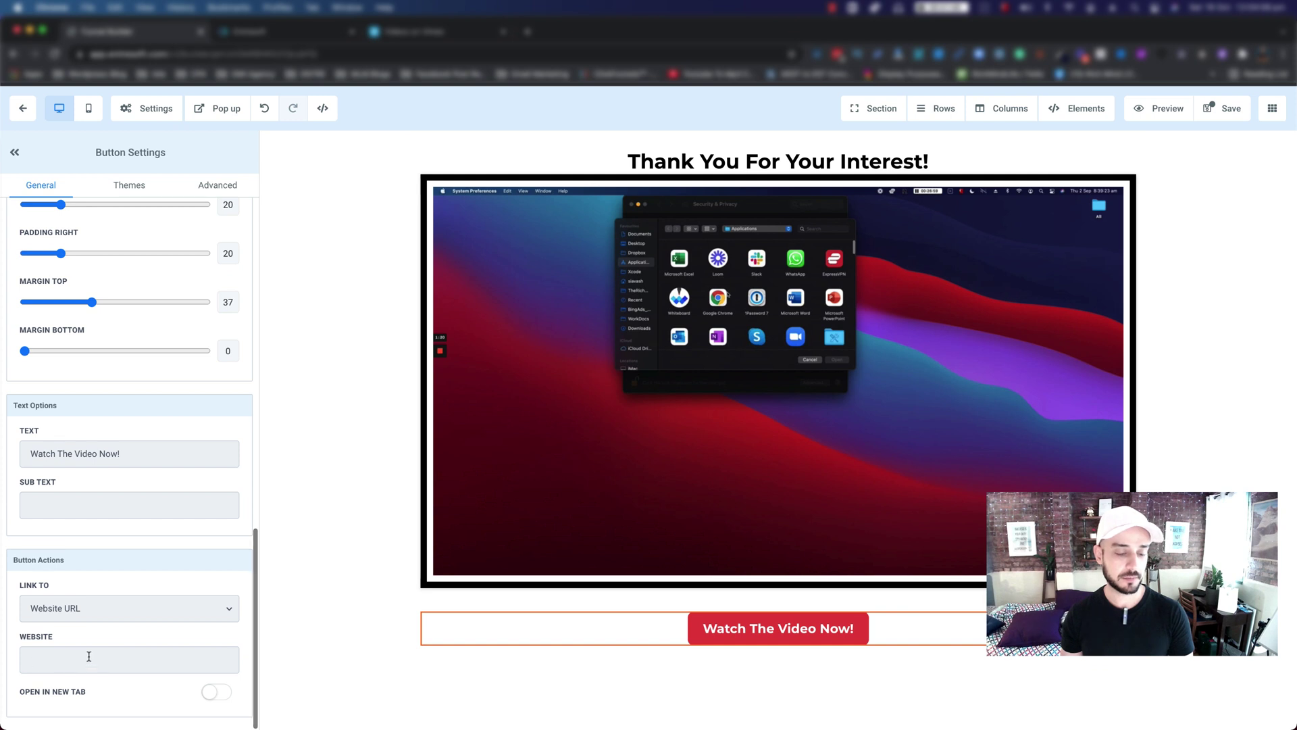
{"action": "left_click", "coordinate": [66, 666]}
{"action": "key", "text": "super+v"}
{"action": "left_click", "coordinate": [306, 676]}
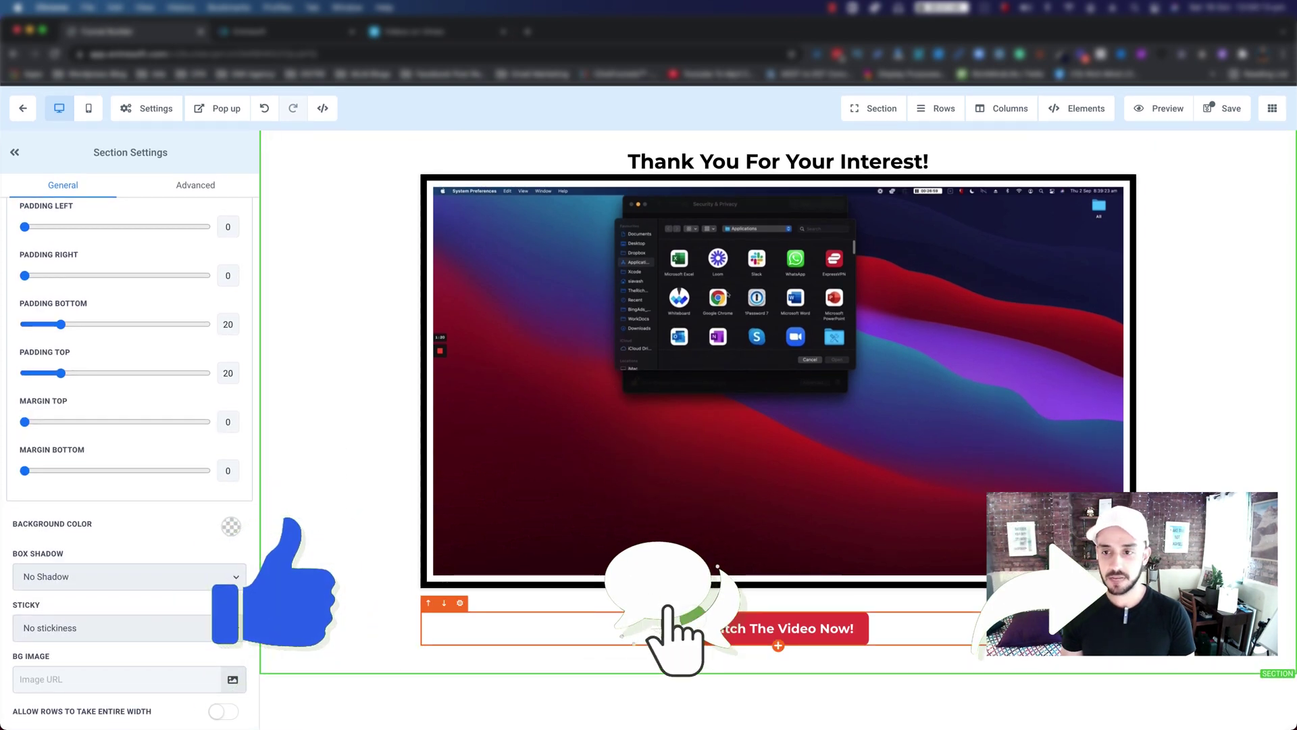
{"action": "left_click", "coordinate": [534, 631]}
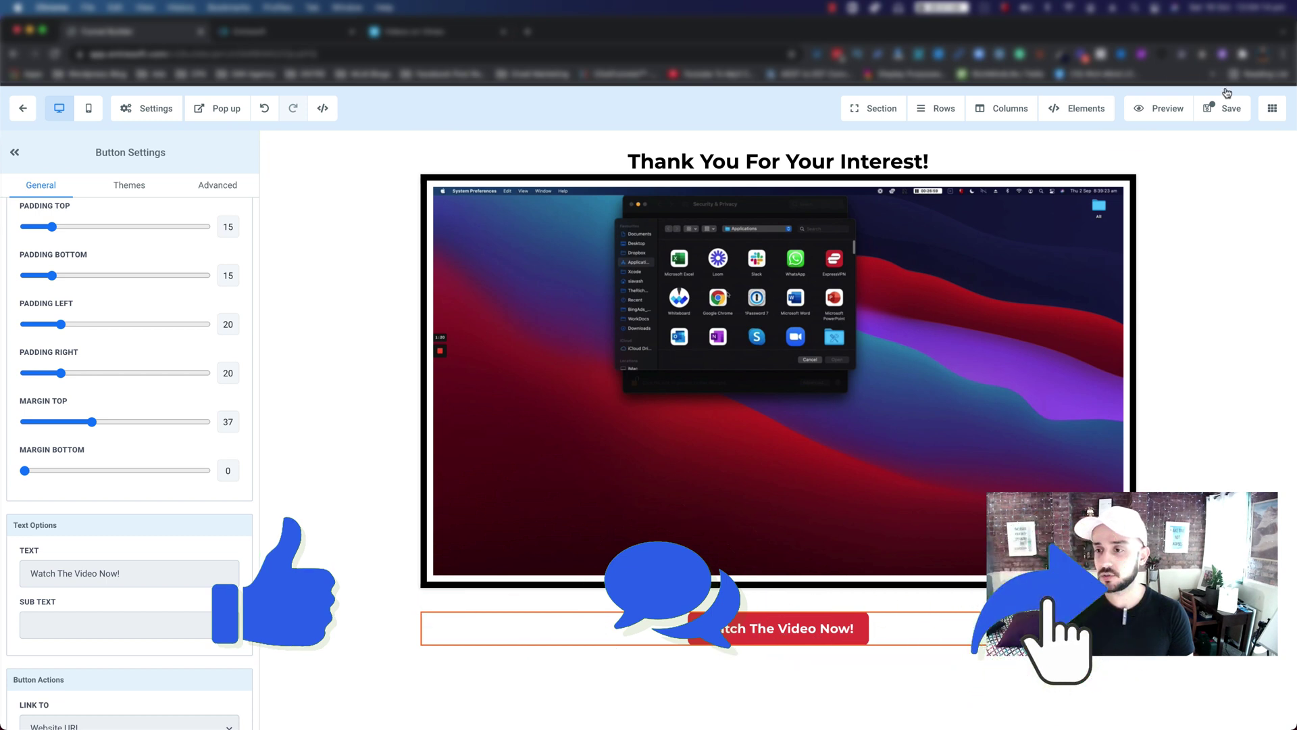
- Save the thank-you page, then open the Awesome Funnel's Settings from the landing step
{"action": "left_click", "coordinate": [1223, 110]}
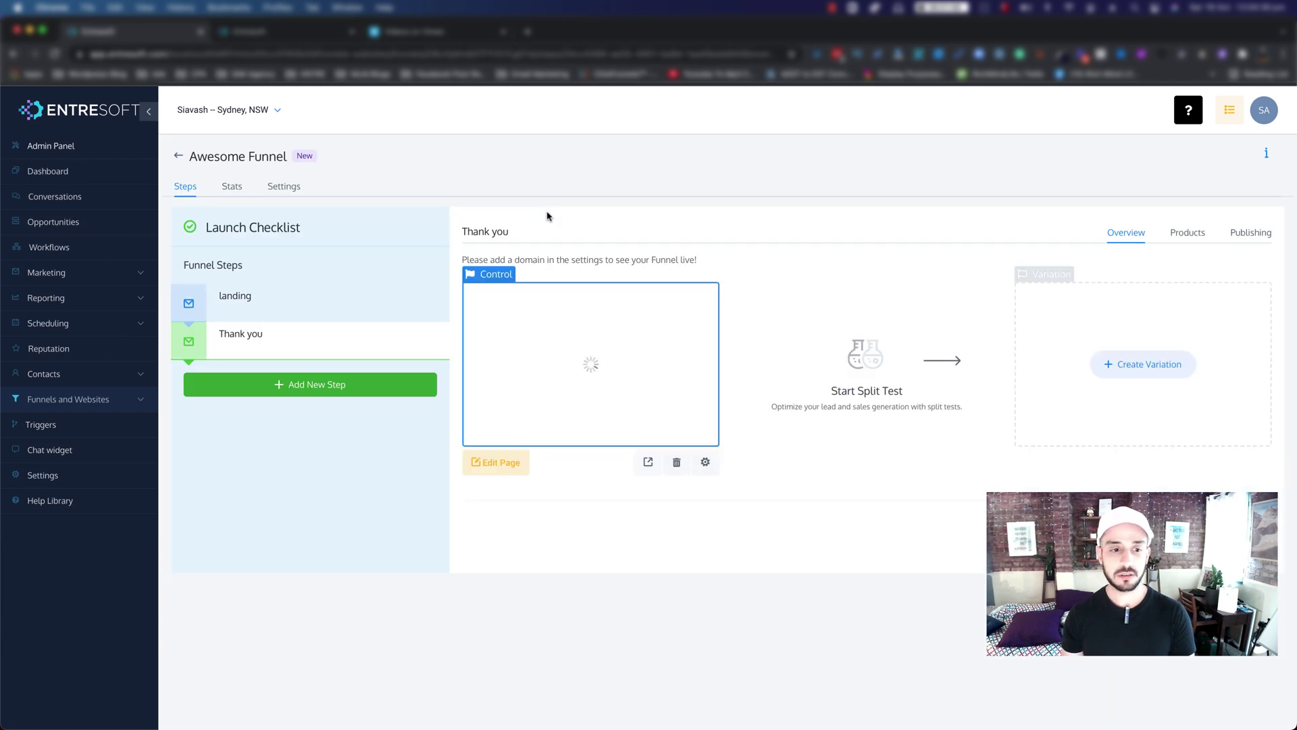
{"action": "left_click", "coordinate": [257, 310]}
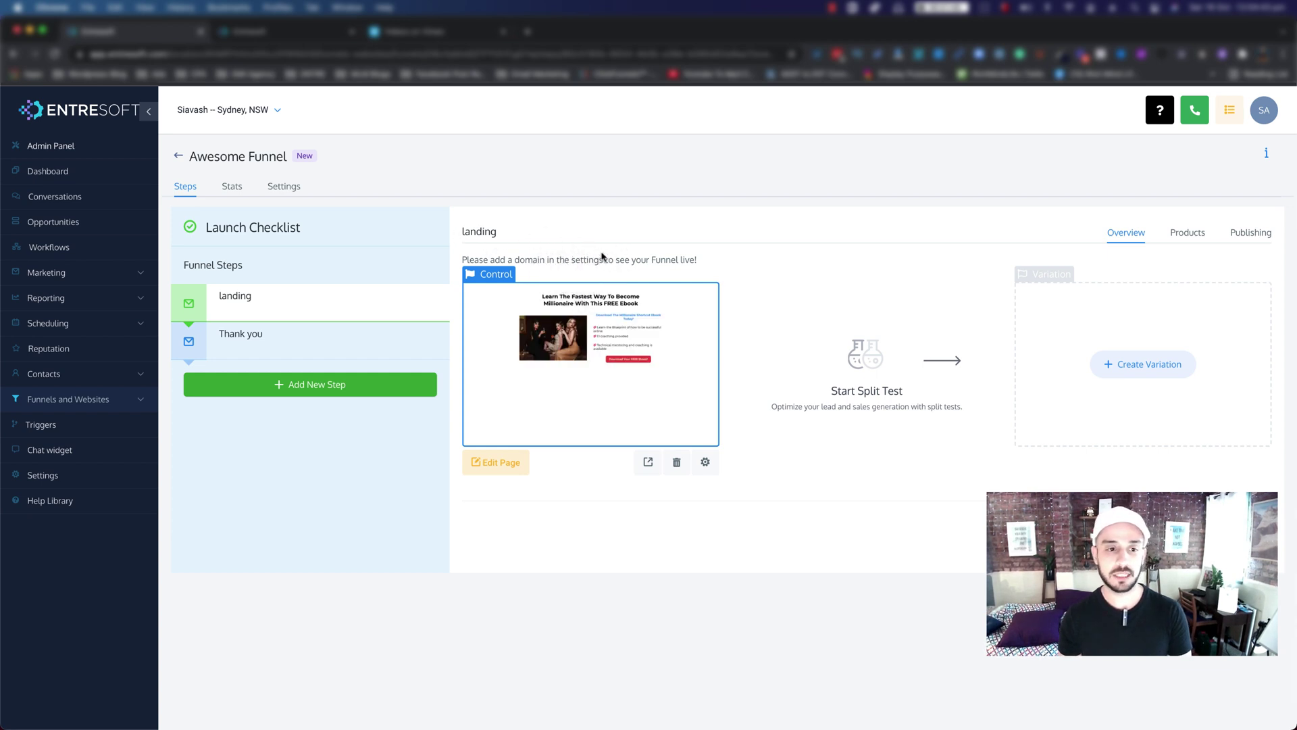
{"action": "left_click", "coordinate": [278, 190]}
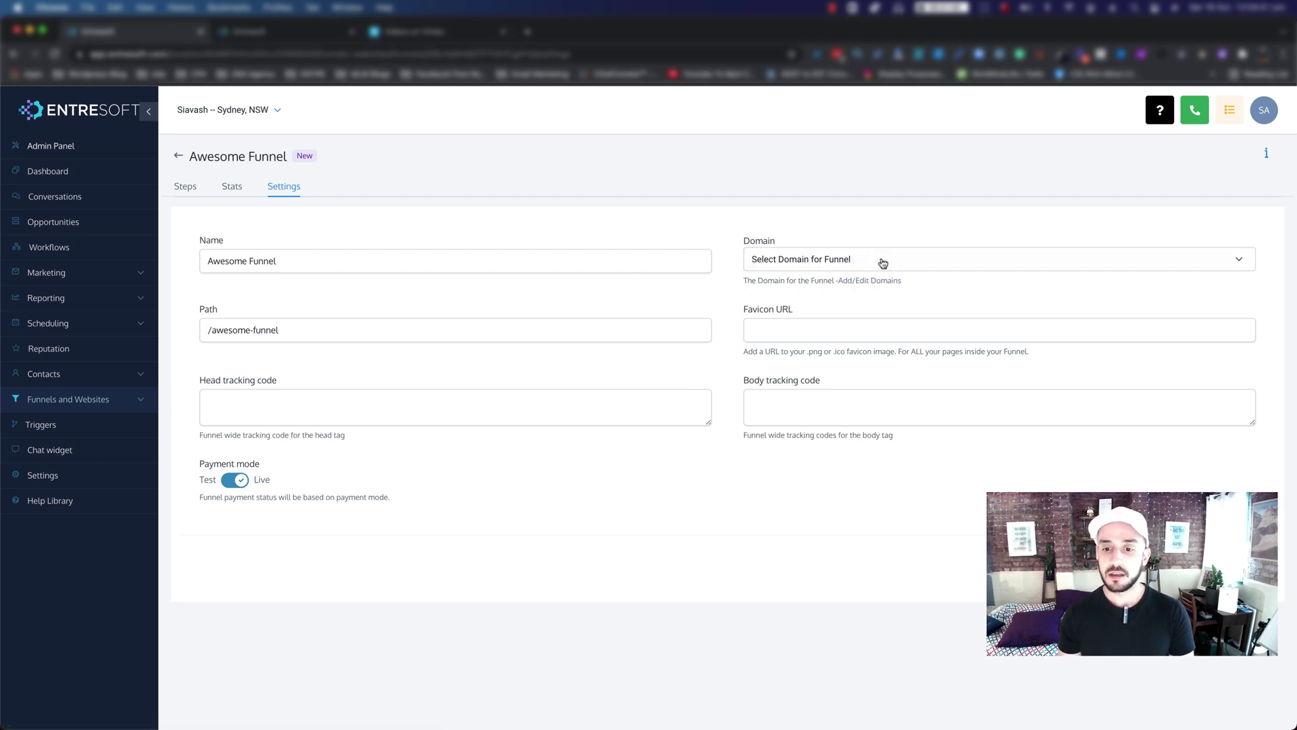
- Set the funnel domain to landing.richmindlife.org and open the live landing page
{"action": "left_click", "coordinate": [883, 263]}
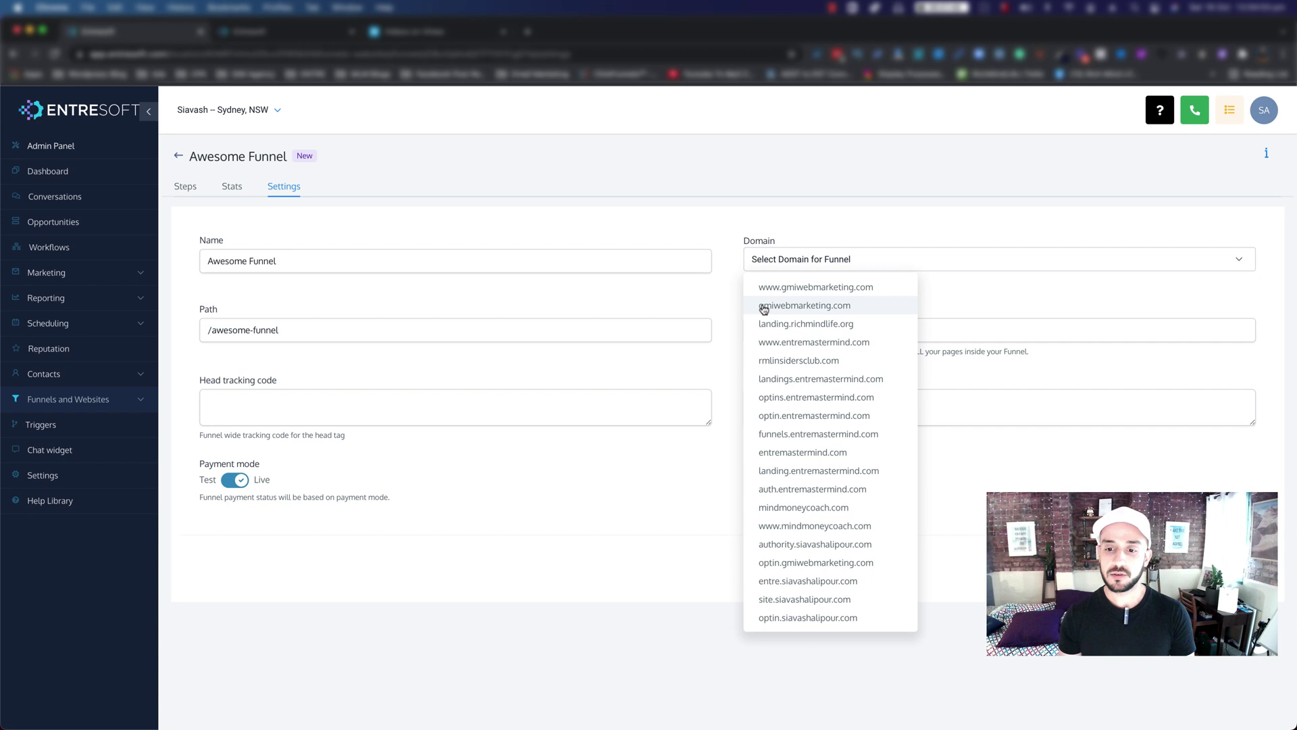
{"action": "left_click", "coordinate": [798, 323]}
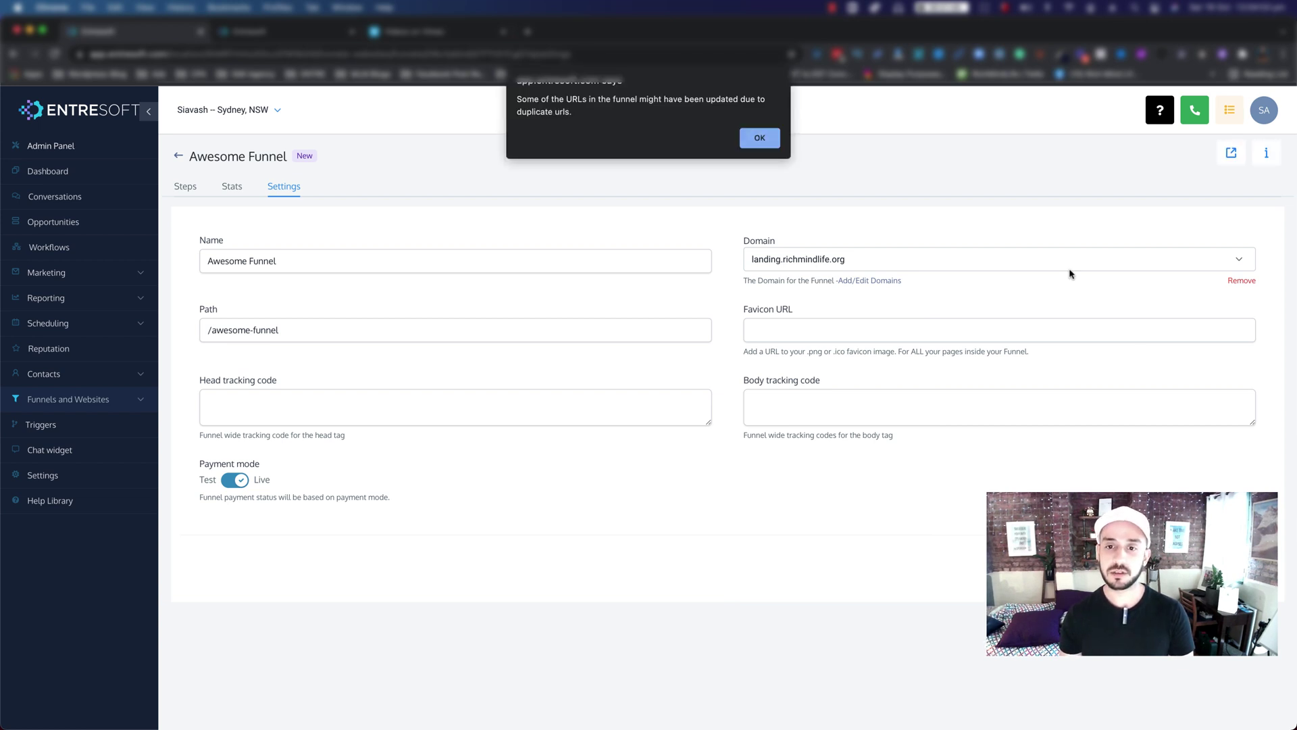
{"action": "left_click", "coordinate": [758, 133]}
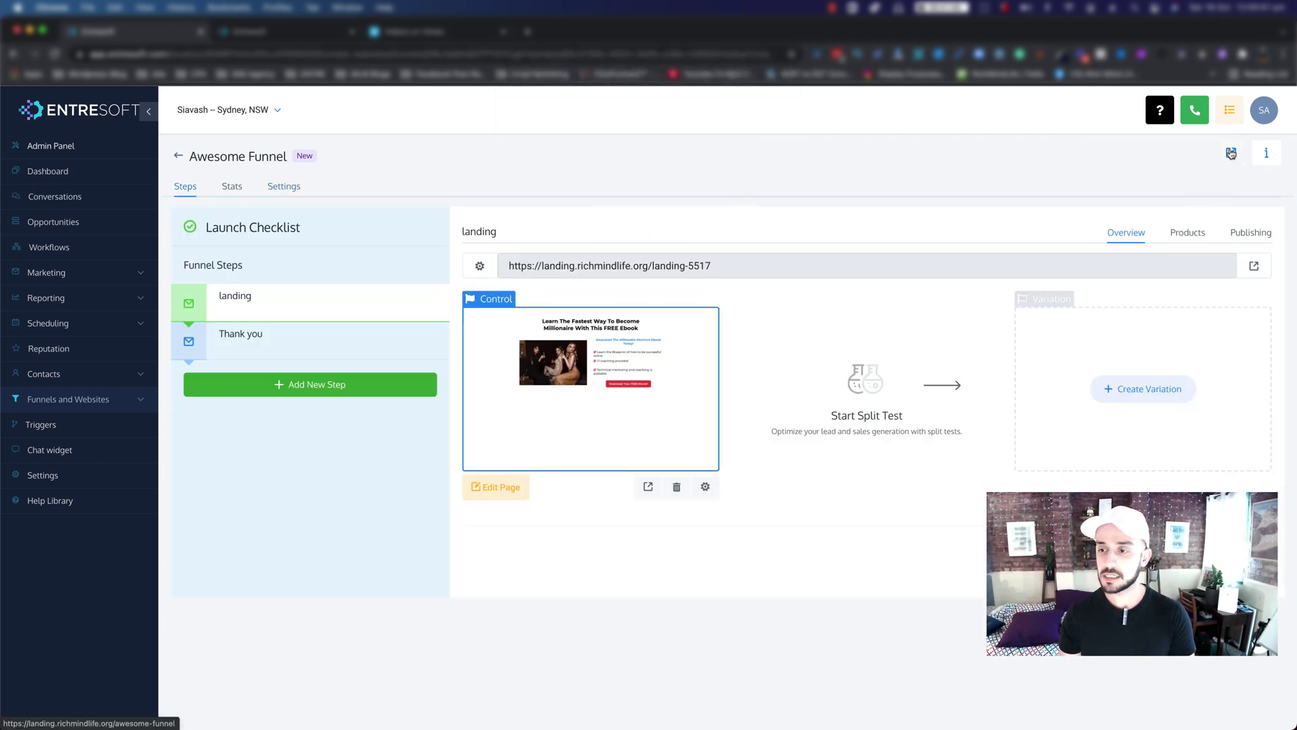
{"action": "left_click", "coordinate": [1230, 155]}
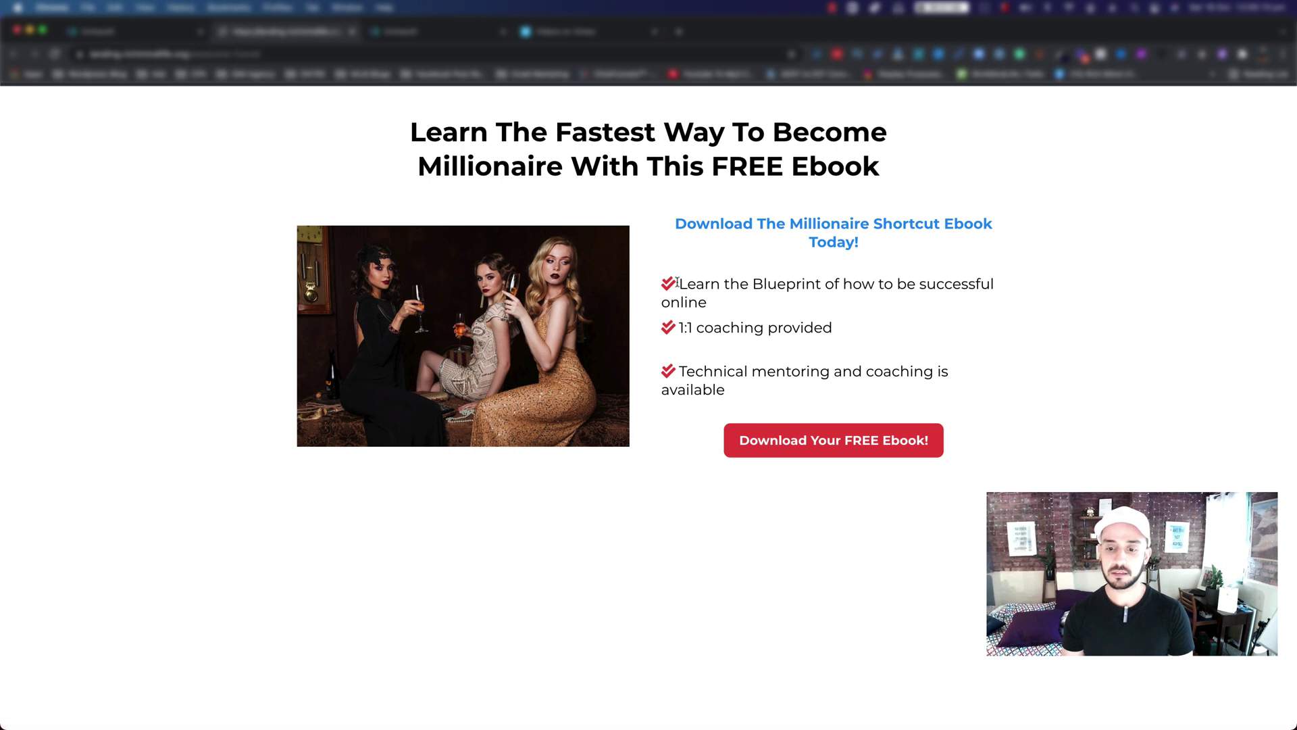
- Submit the Download Your FREE Ebook popup with a test first name and e-mail
{"action": "left_click", "coordinate": [849, 451]}
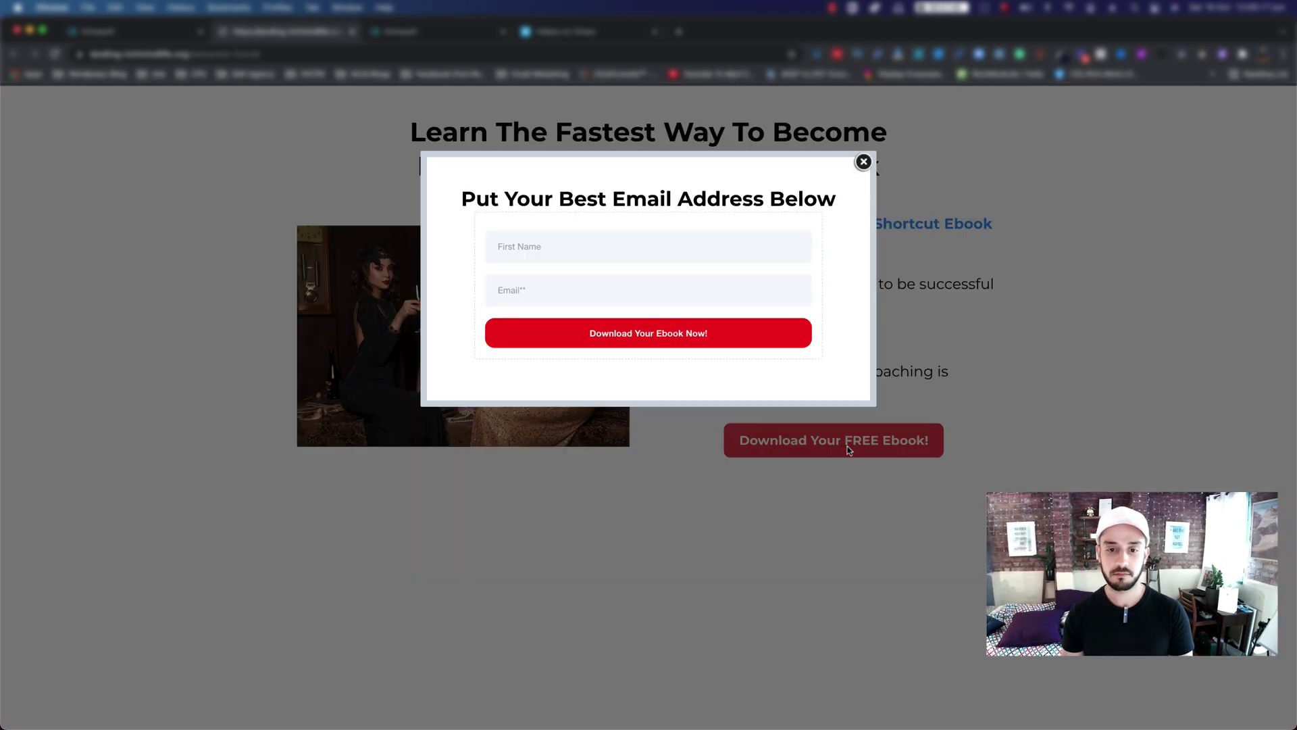
{"action": "left_click", "coordinate": [534, 249]}
{"action": "type", "text": "fweioj"}
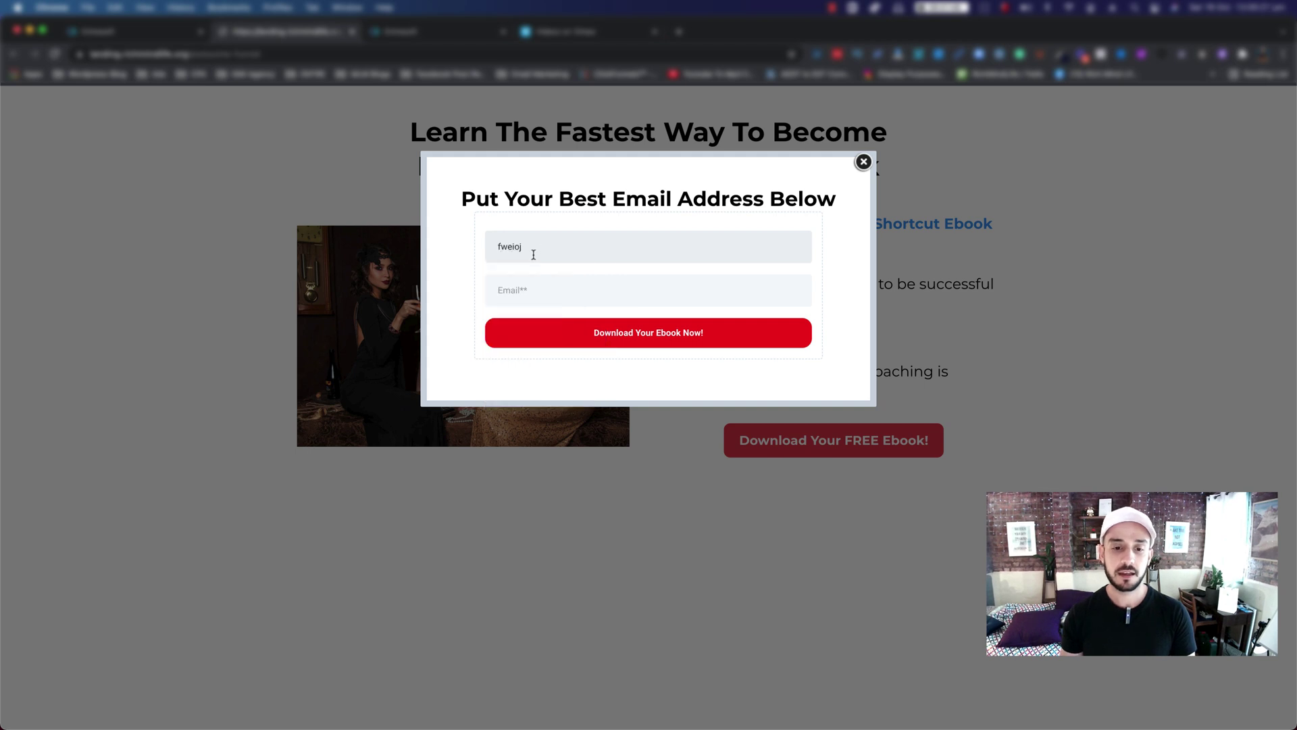
{"action": "left_click", "coordinate": [537, 285]}
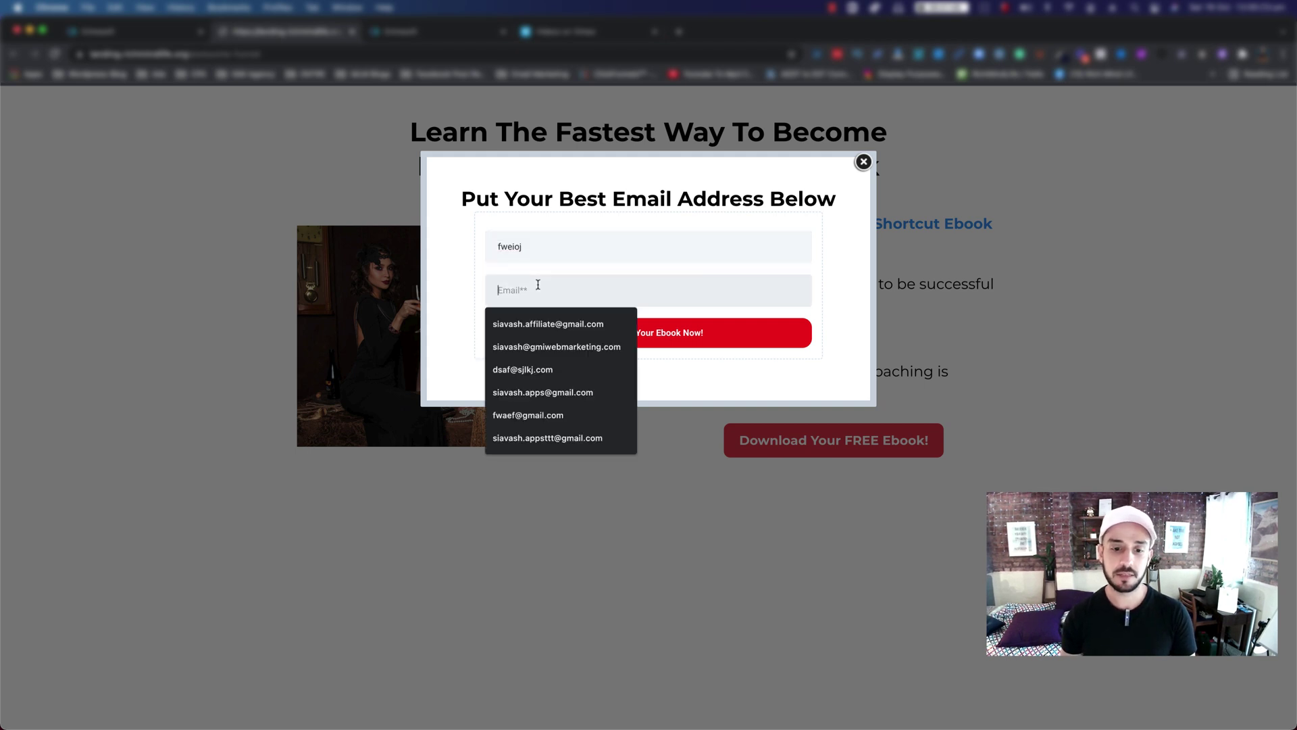
{"action": "left_click", "coordinate": [524, 369]}
{"action": "left_click", "coordinate": [539, 291]}
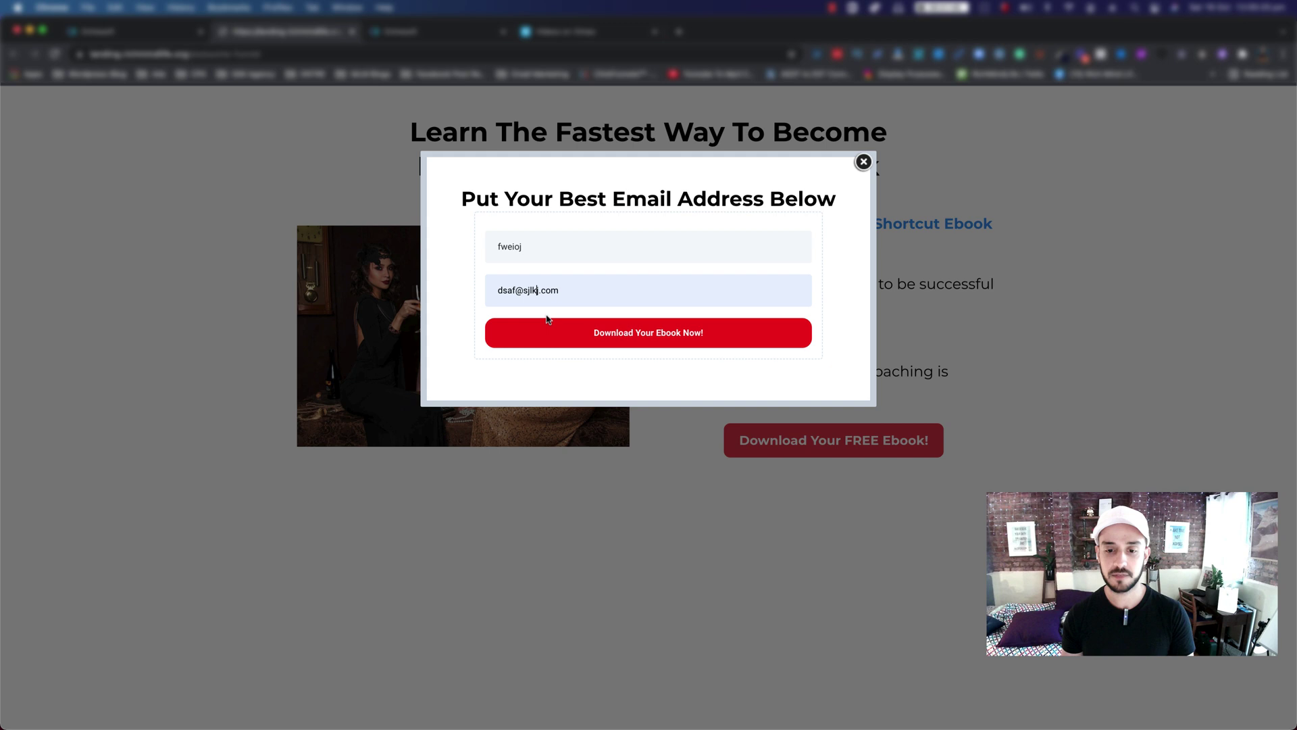
{"action": "type", "text": "ej"}
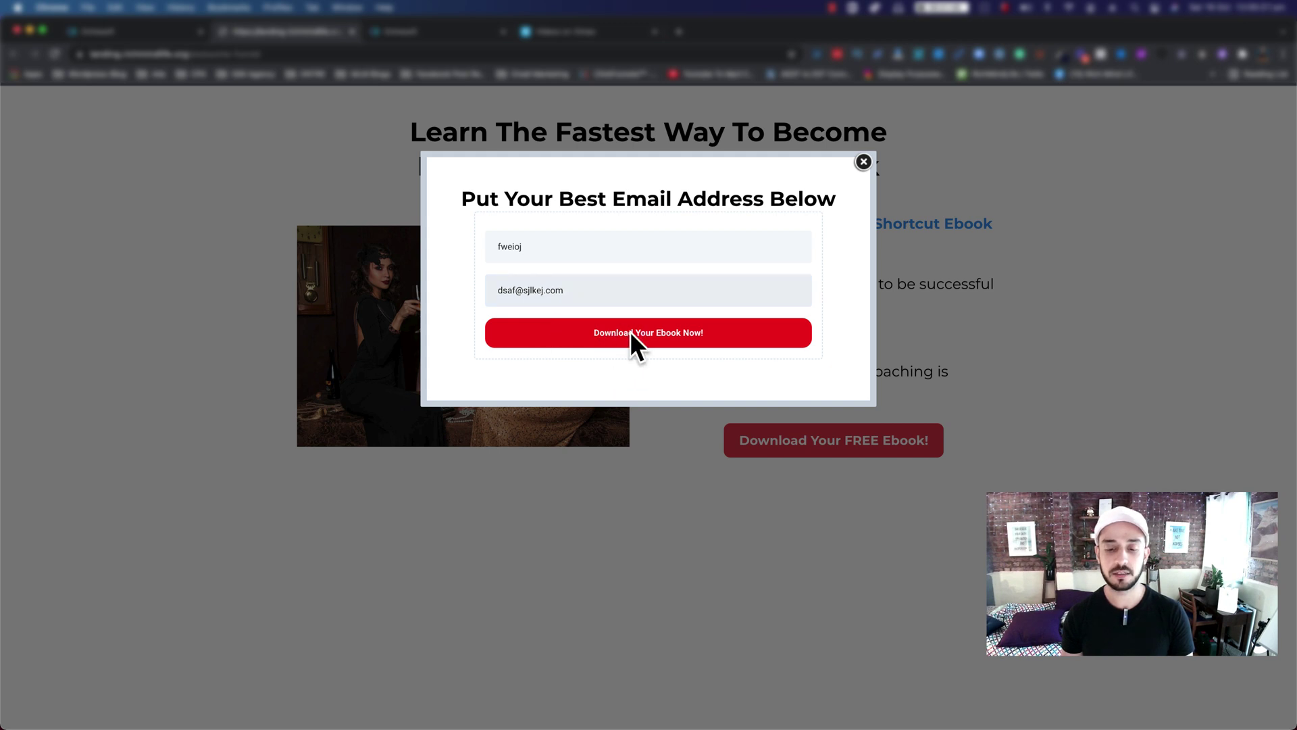
{"action": "left_click", "coordinate": [647, 338]}
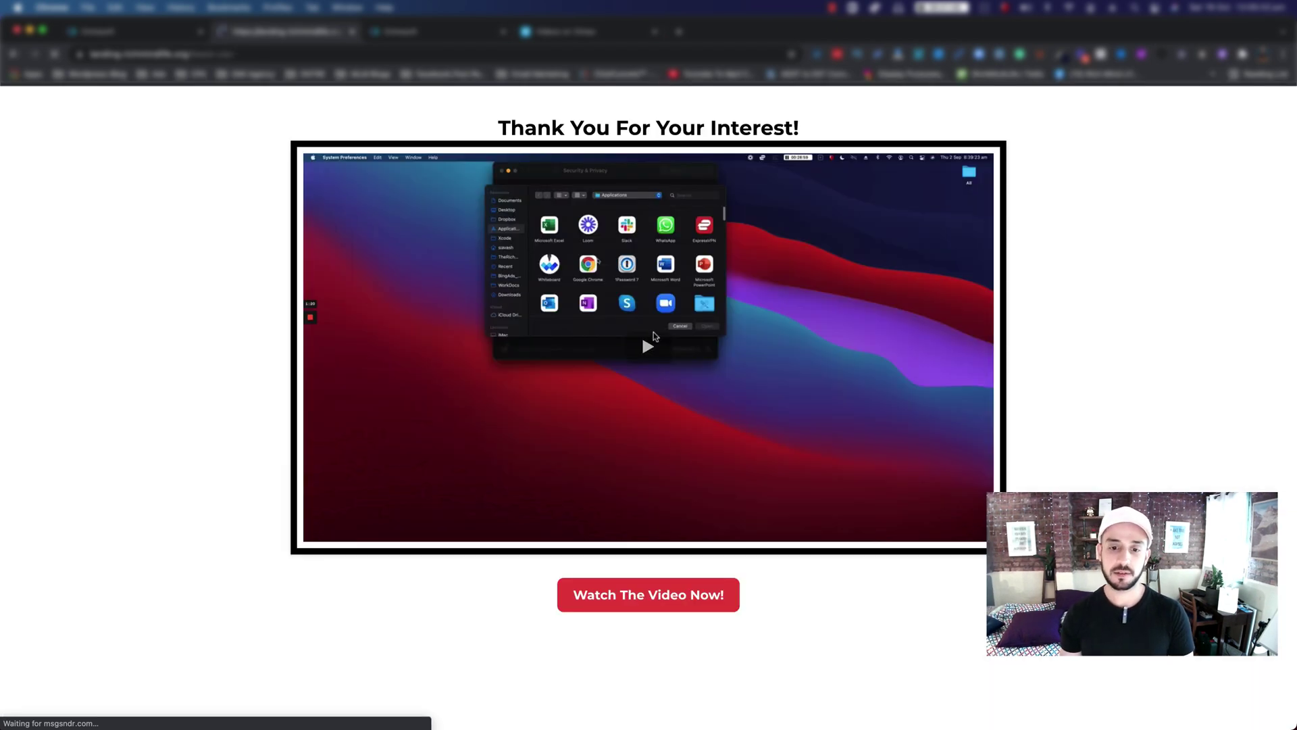
- Play and pause the thank-you video, then follow Watch The Video Now! to the offer
{"action": "left_click", "coordinate": [647, 352]}
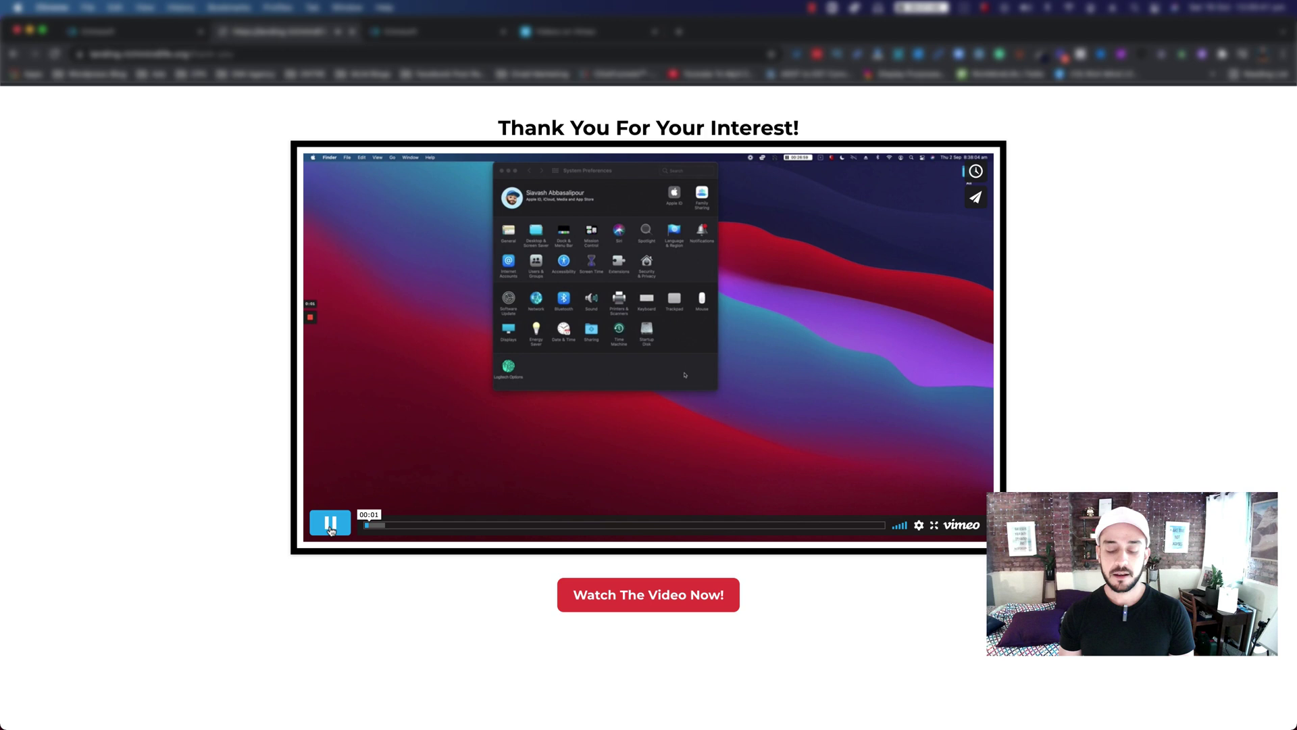
{"action": "left_click", "coordinate": [331, 524]}
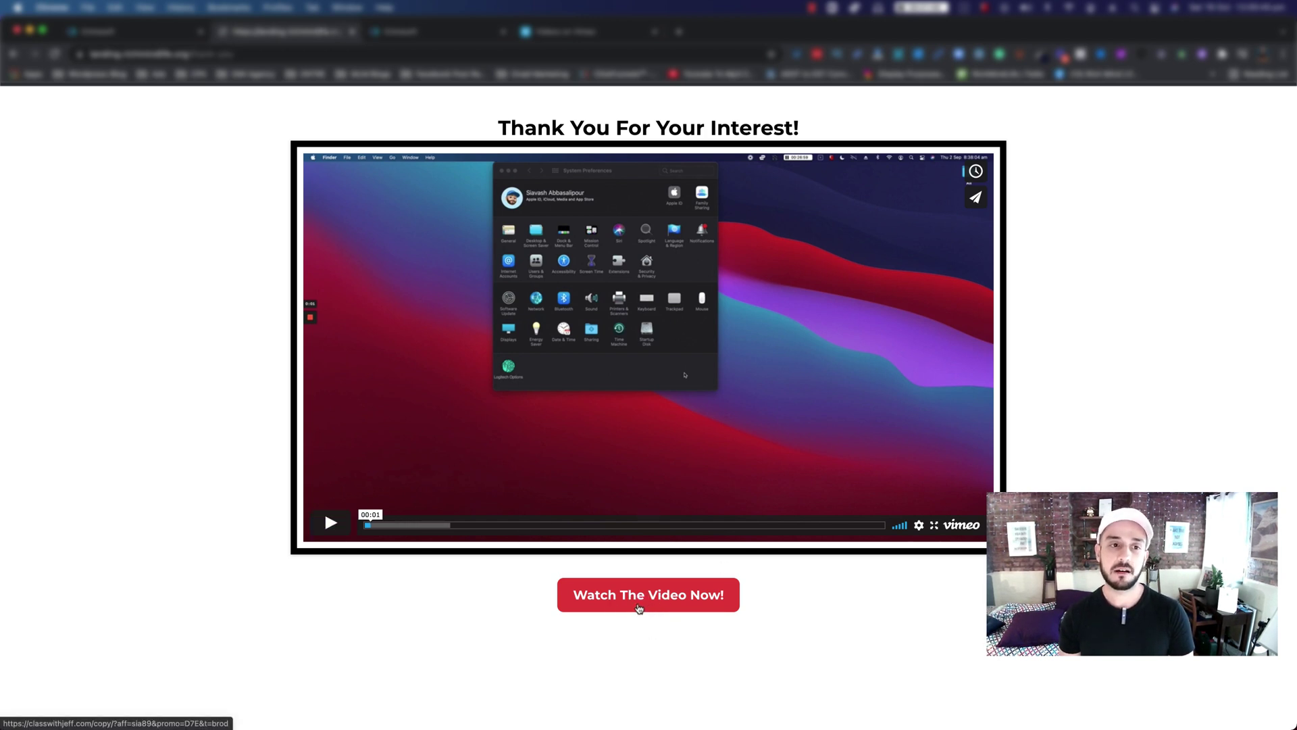
{"action": "left_click", "coordinate": [638, 609]}
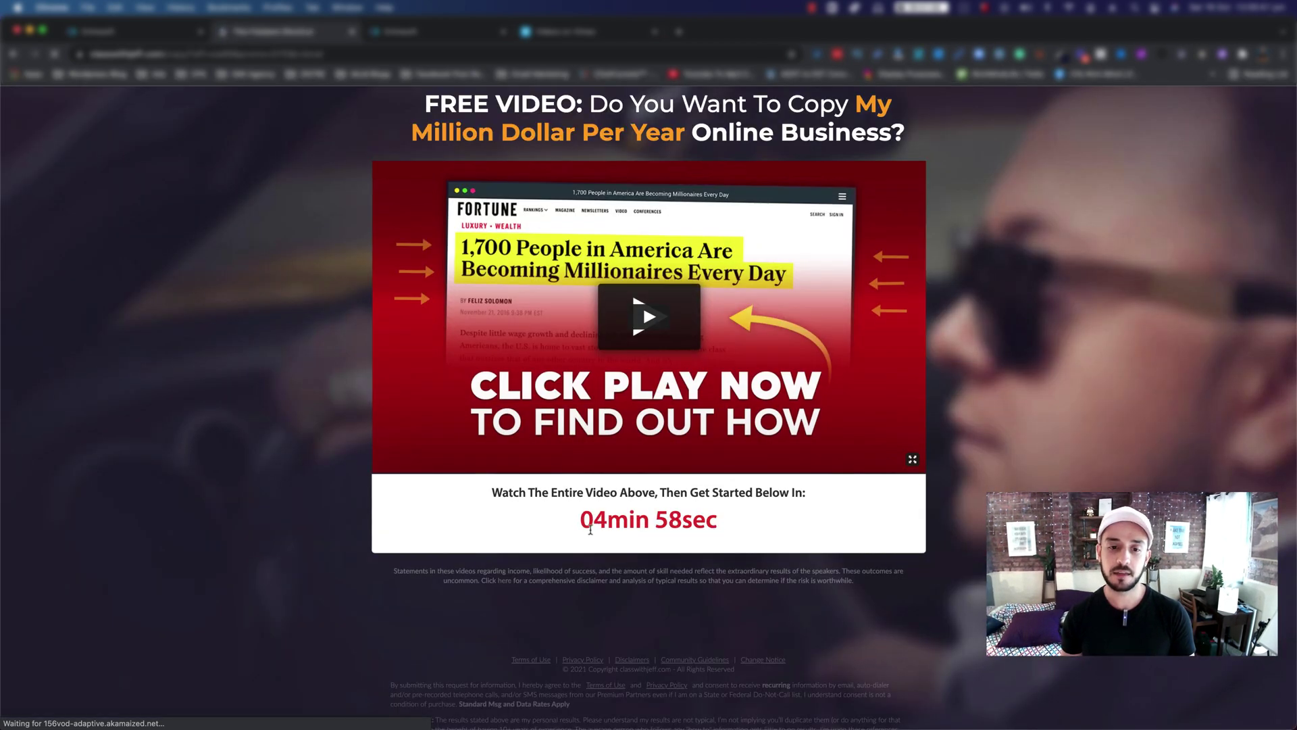
- Play and pause the affiliate offer's video, then return to the funnel builder tab
{"action": "left_click", "coordinate": [692, 345]}
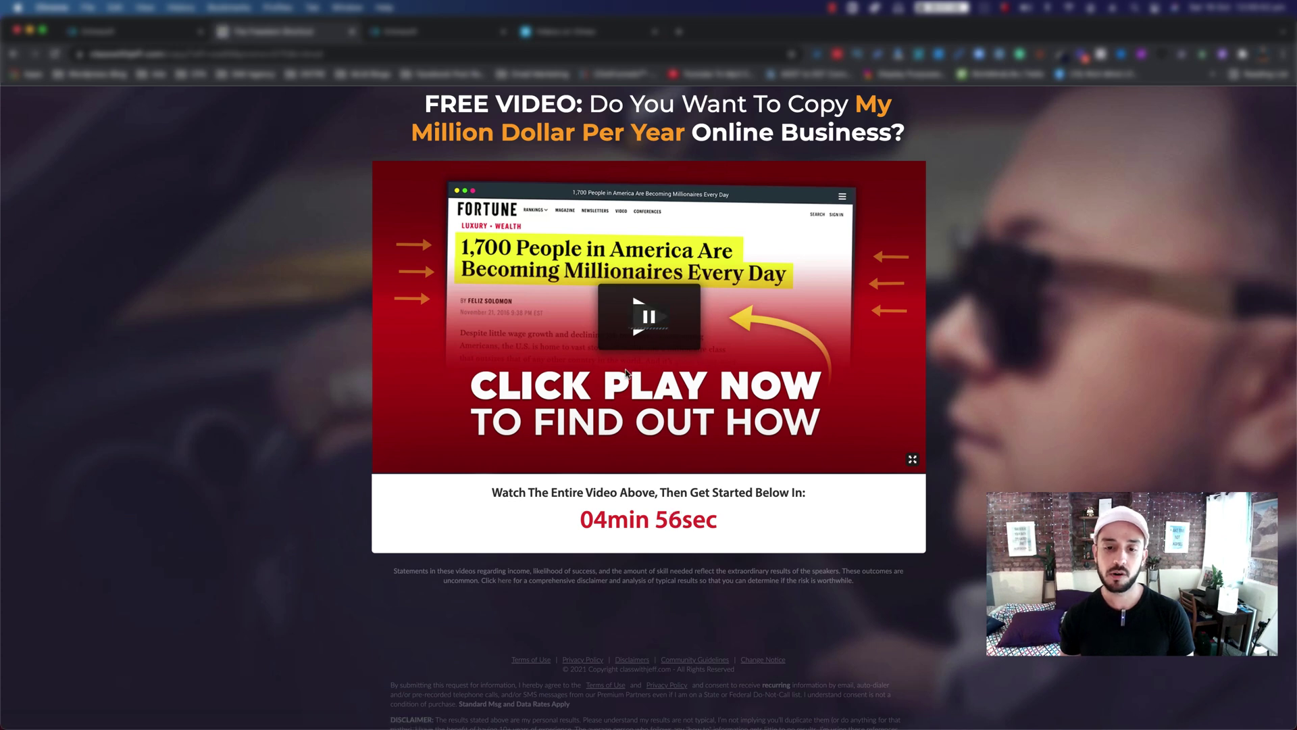
{"action": "scroll", "coordinate": [698, 354], "scroll_direction": "down", "scroll_amount": 3}
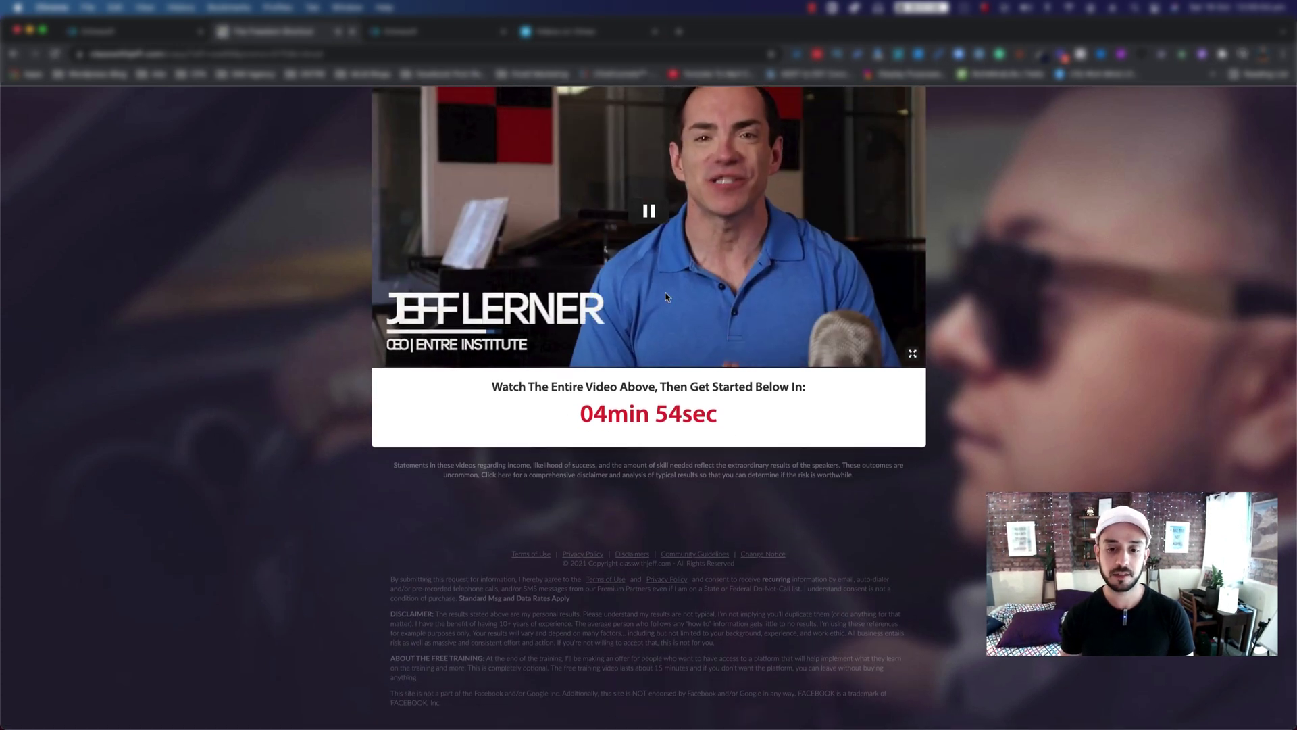
{"action": "scroll", "coordinate": [649, 313], "scroll_direction": "up", "scroll_amount": 3}
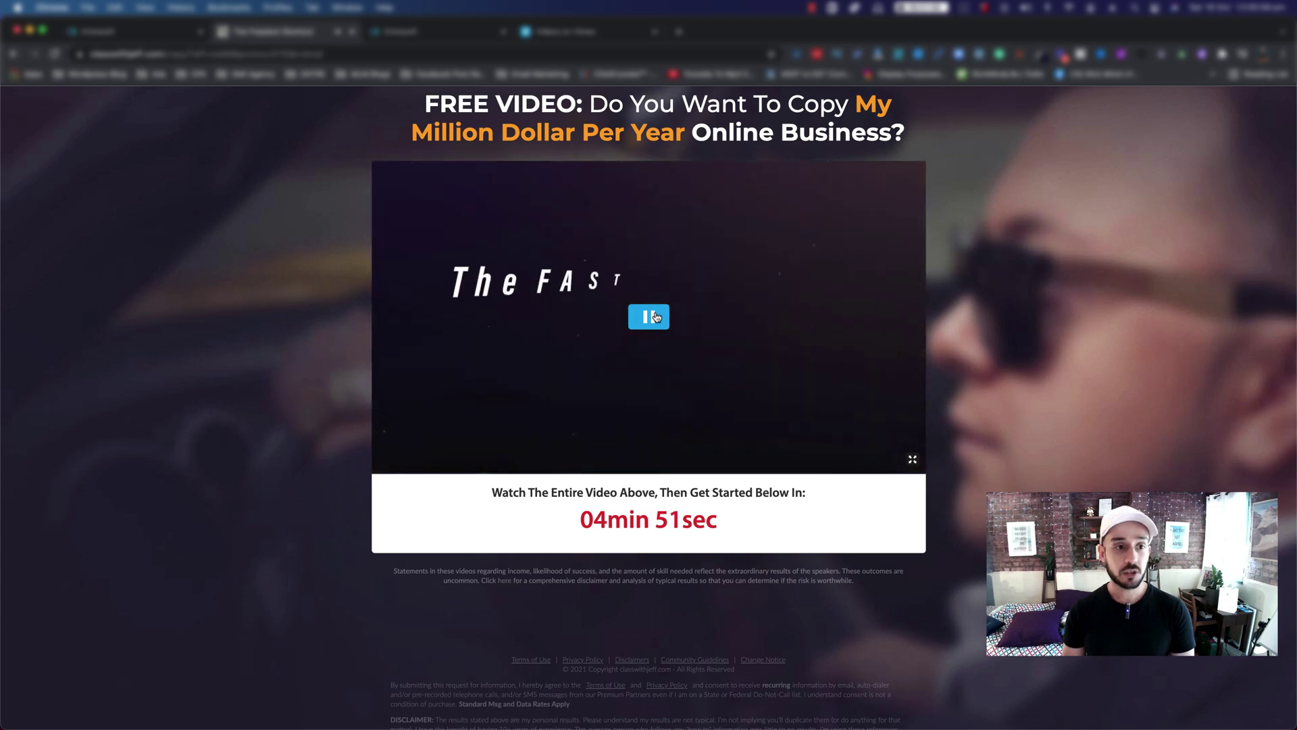
{"action": "left_click", "coordinate": [652, 317]}
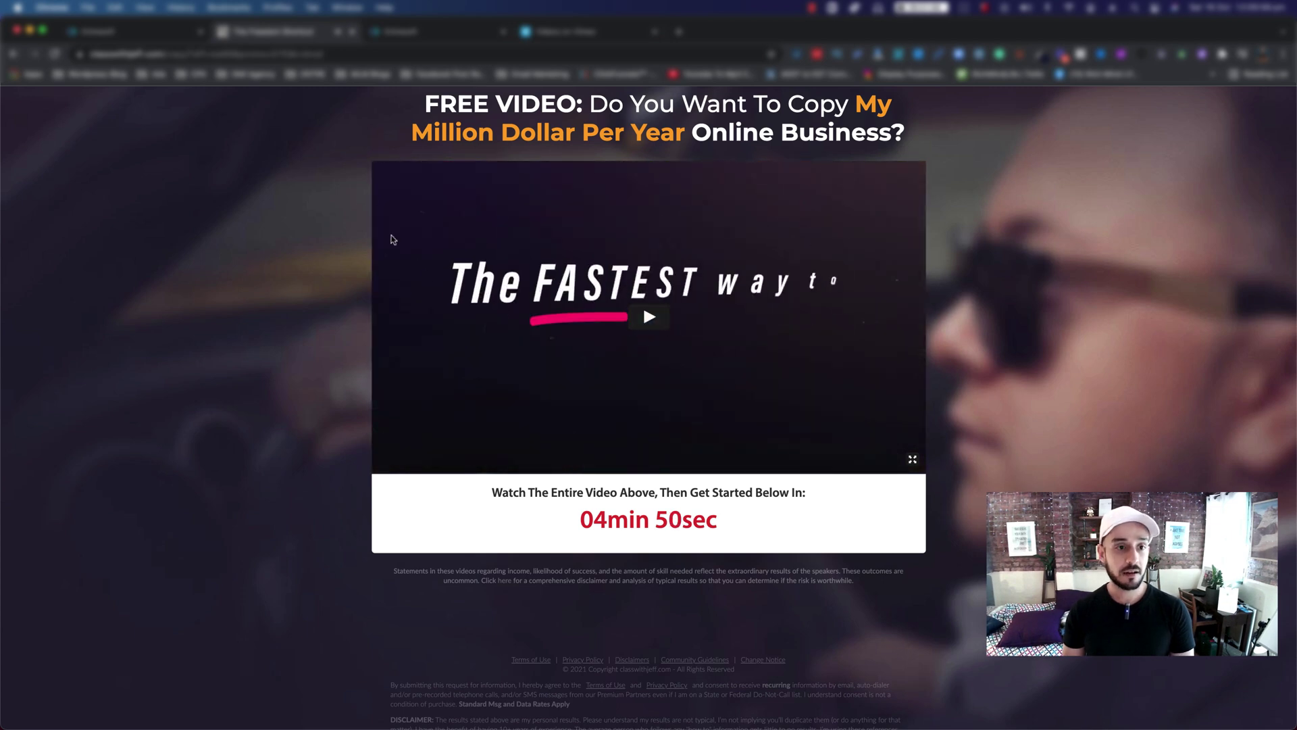
{"action": "left_click", "coordinate": [132, 32]}
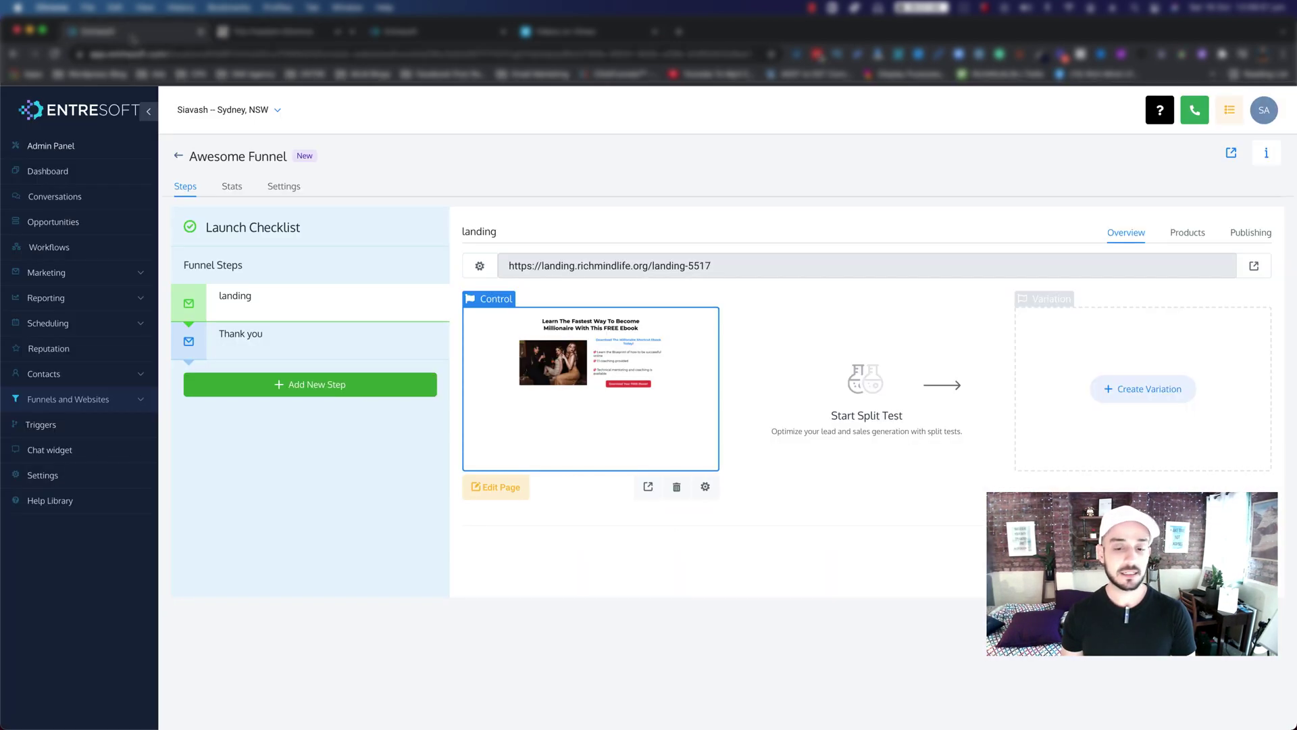
- Go to Contacts > Contacts / Smart lists to see the captured sign-up
{"action": "left_click", "coordinate": [117, 379]}
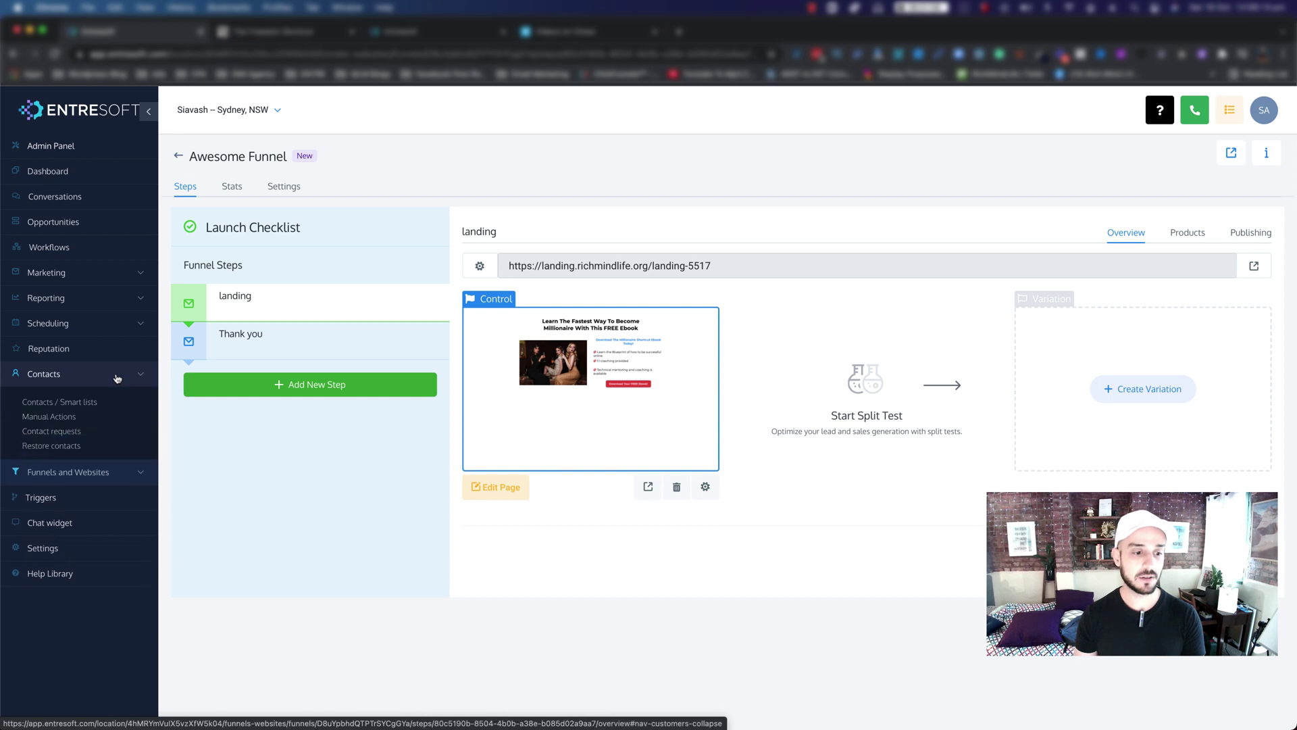
{"action": "left_click", "coordinate": [68, 403]}
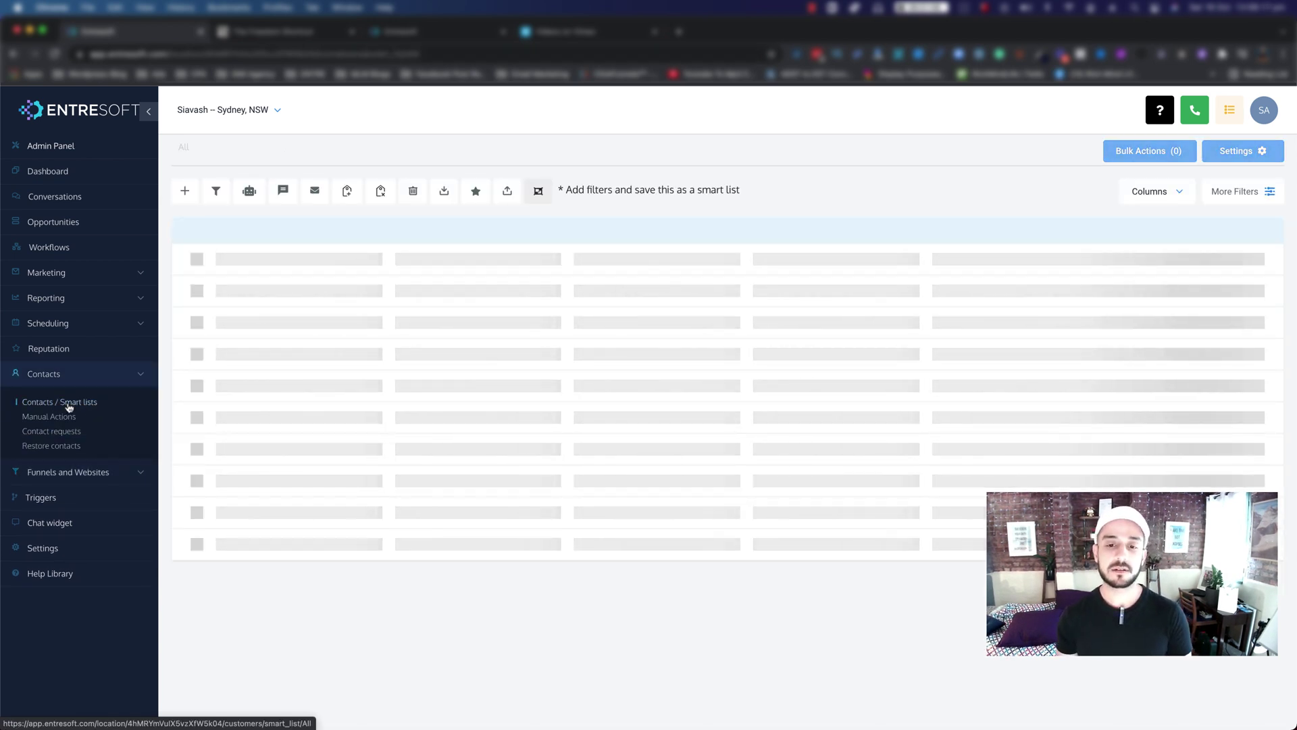